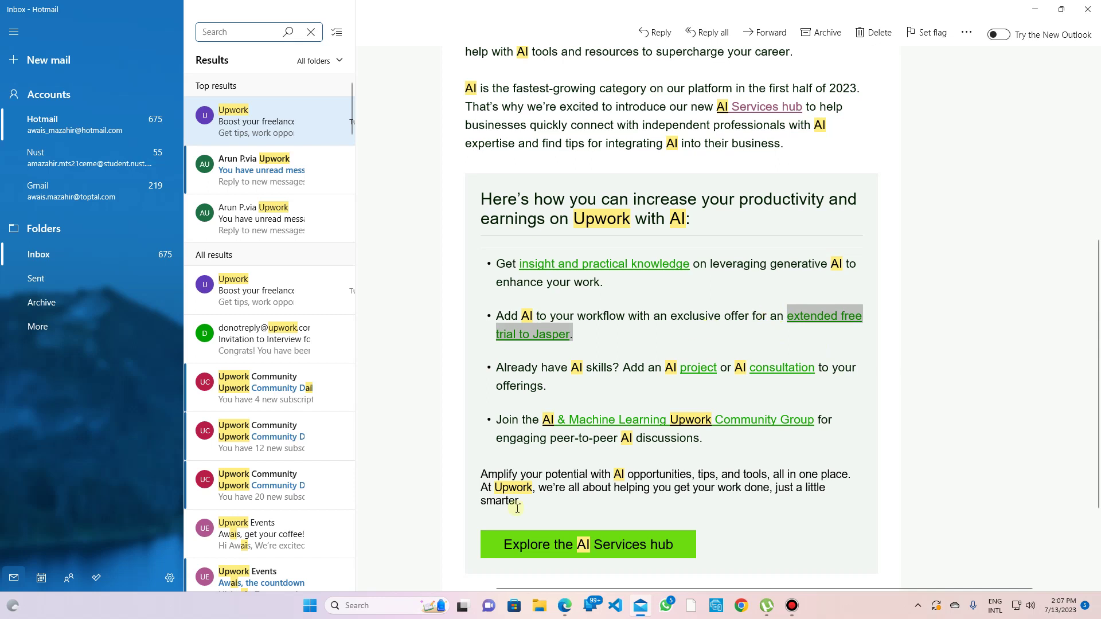
# - Open the Upwork AI tools email and read its extended Jasper free-trial offer
pyautogui.moveTo(574, 617)
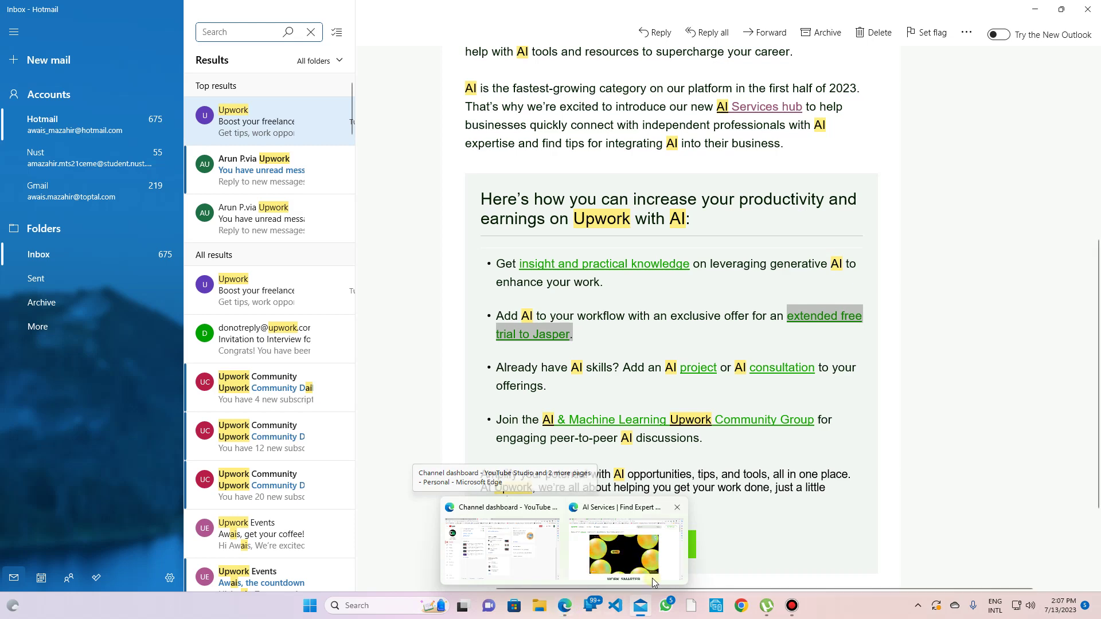
# - Search the web for 'jasper ai' in a new Edge tab and open the Jasper result
pyautogui.click(625, 548)
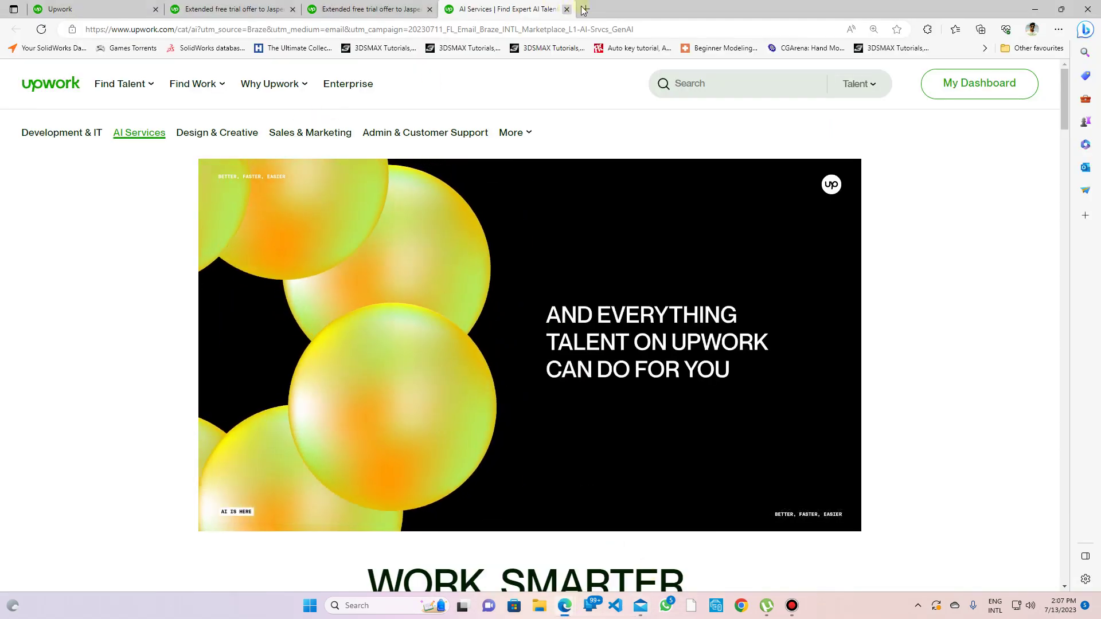
pyautogui.hotkey('ctrl', 't')
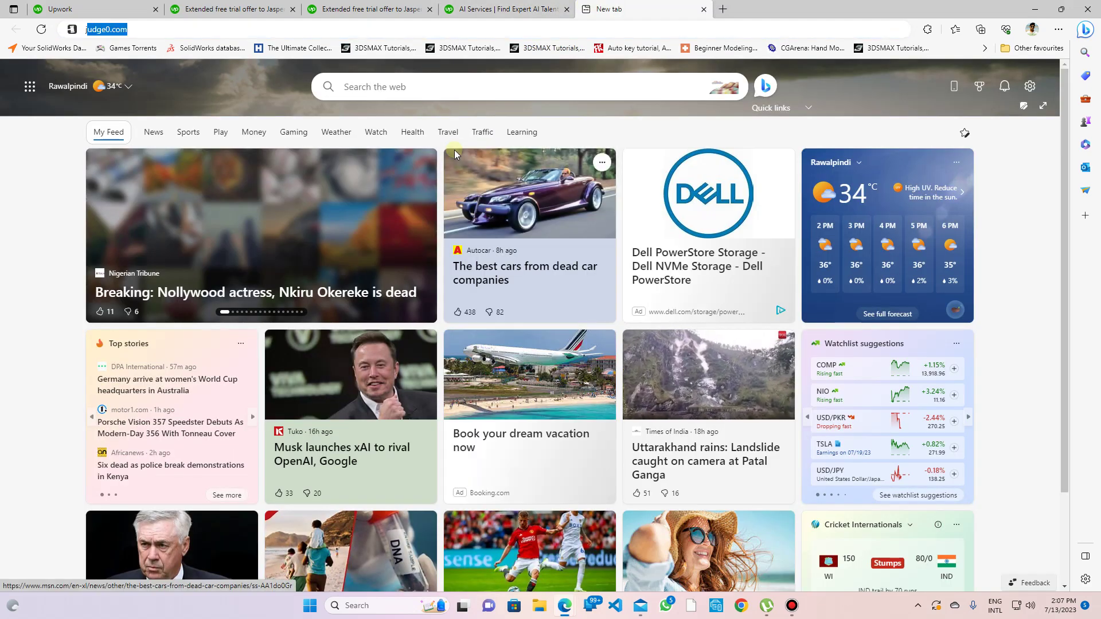
pyautogui.write('jasper ai')
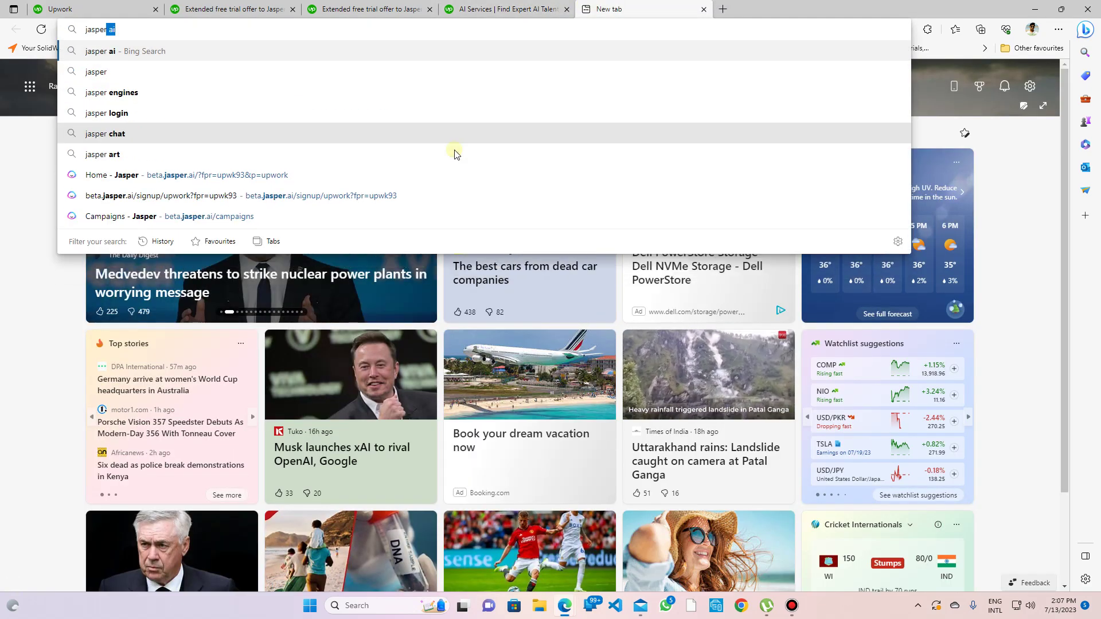
pyautogui.press('Return')
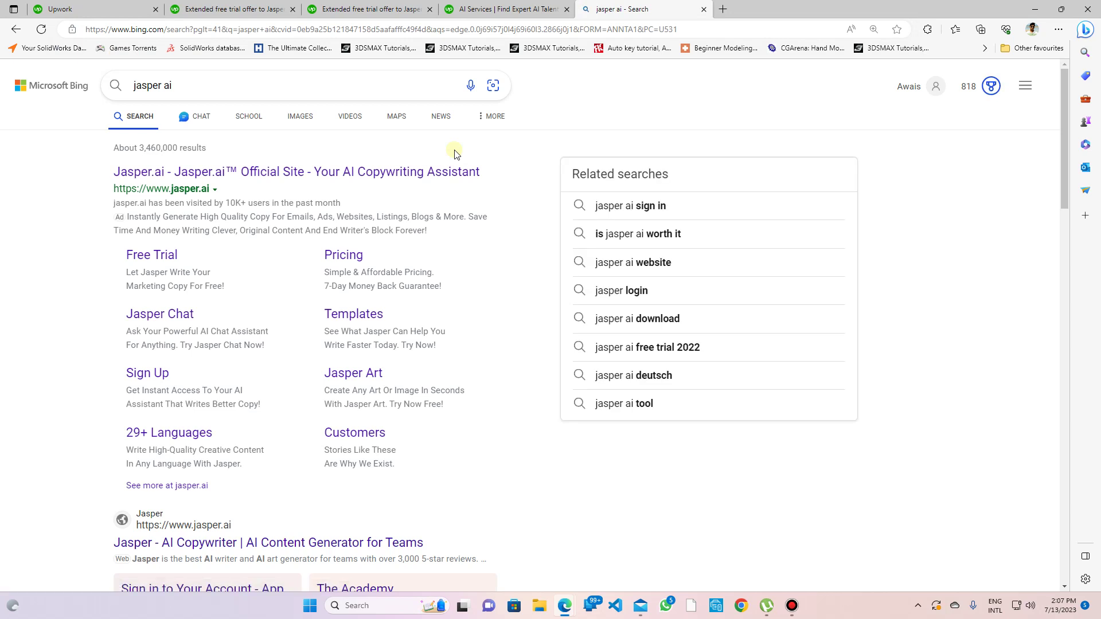
pyautogui.click(184, 176)
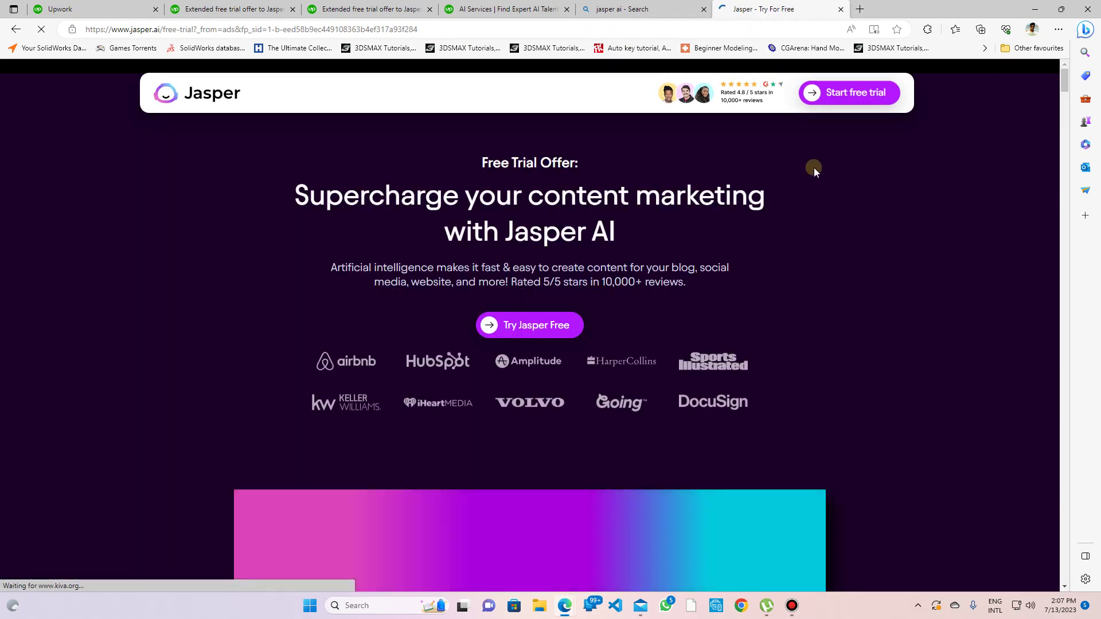
pyautogui.scroll(-6, 785, 339)
pyautogui.scroll(-5, 784, 341)
pyautogui.scroll(11, 784, 341)
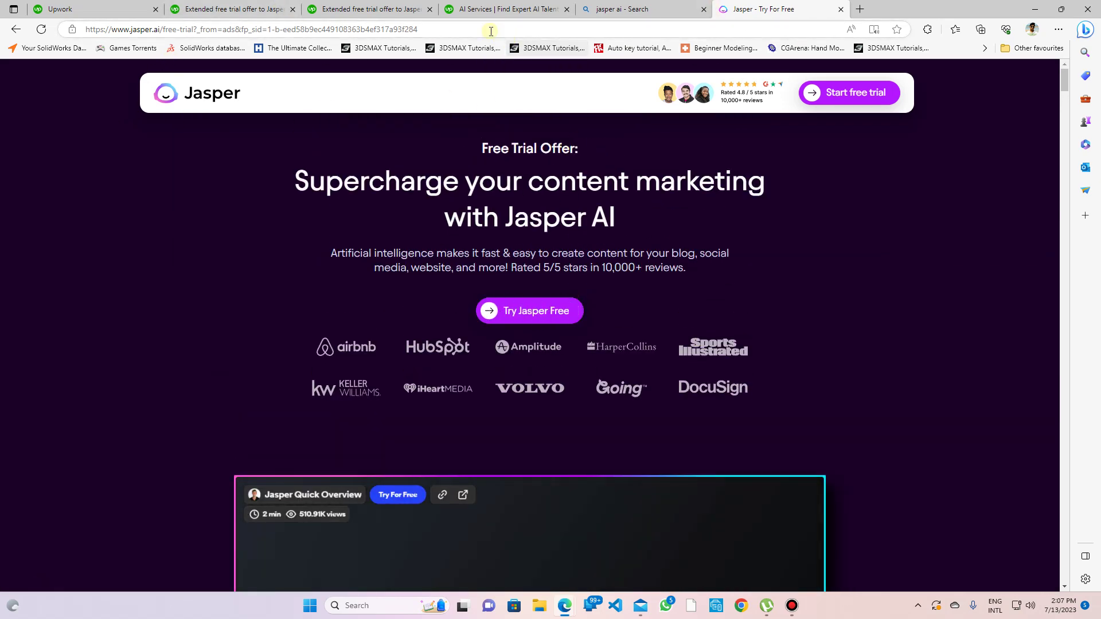
pyautogui.click(163, 30)
pyautogui.press('BackSpace')
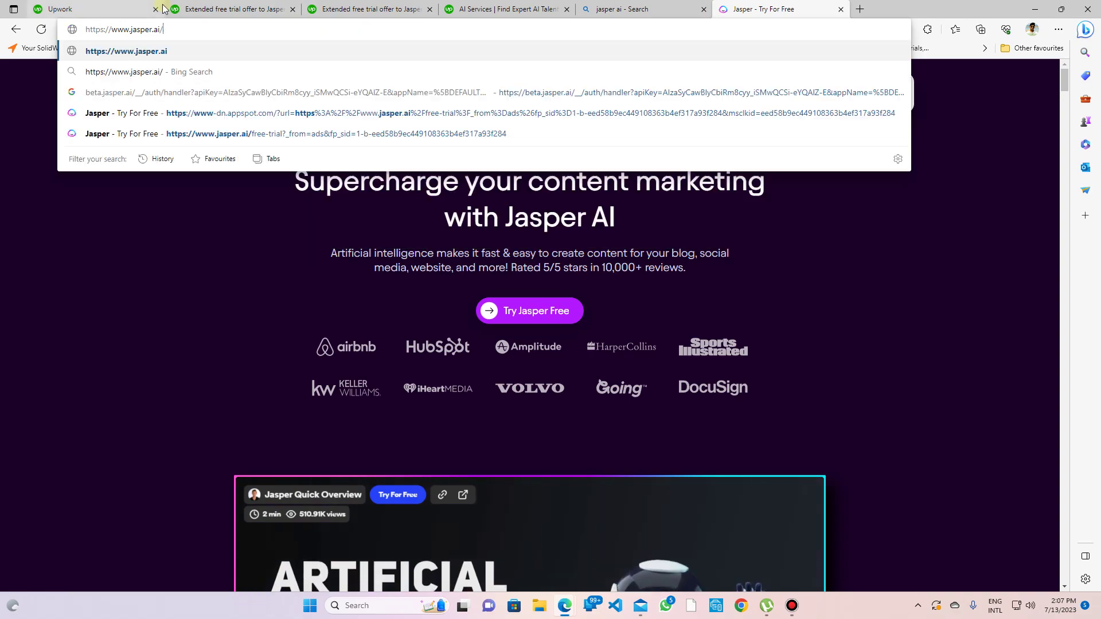
pyautogui.press('Return')
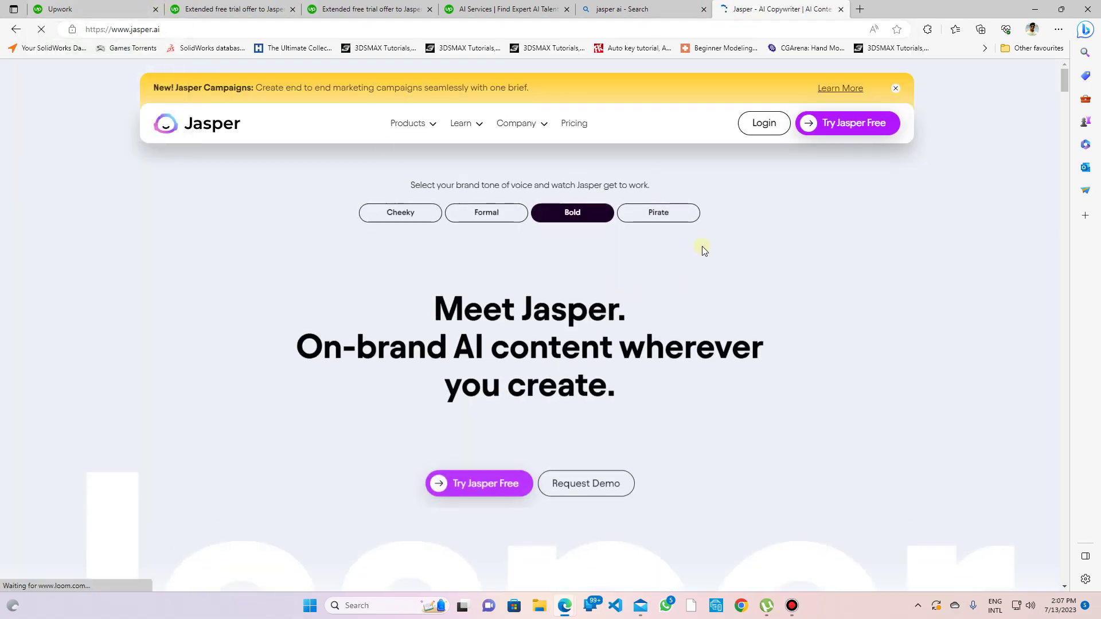
pyautogui.scroll(-15, 553, 495)
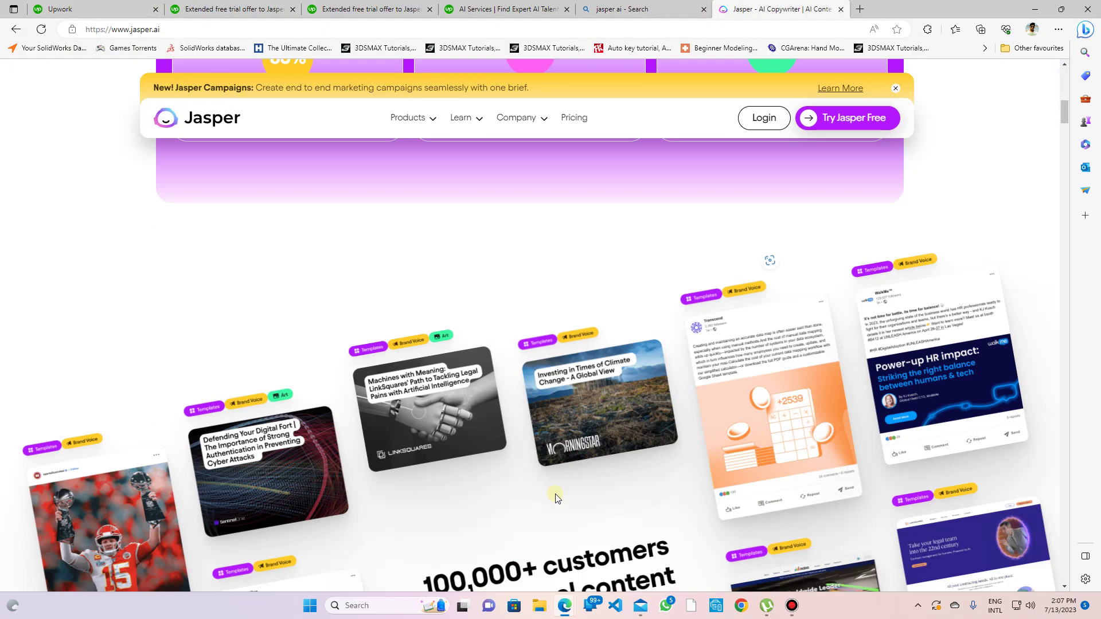
pyautogui.scroll(-5, 404, 314)
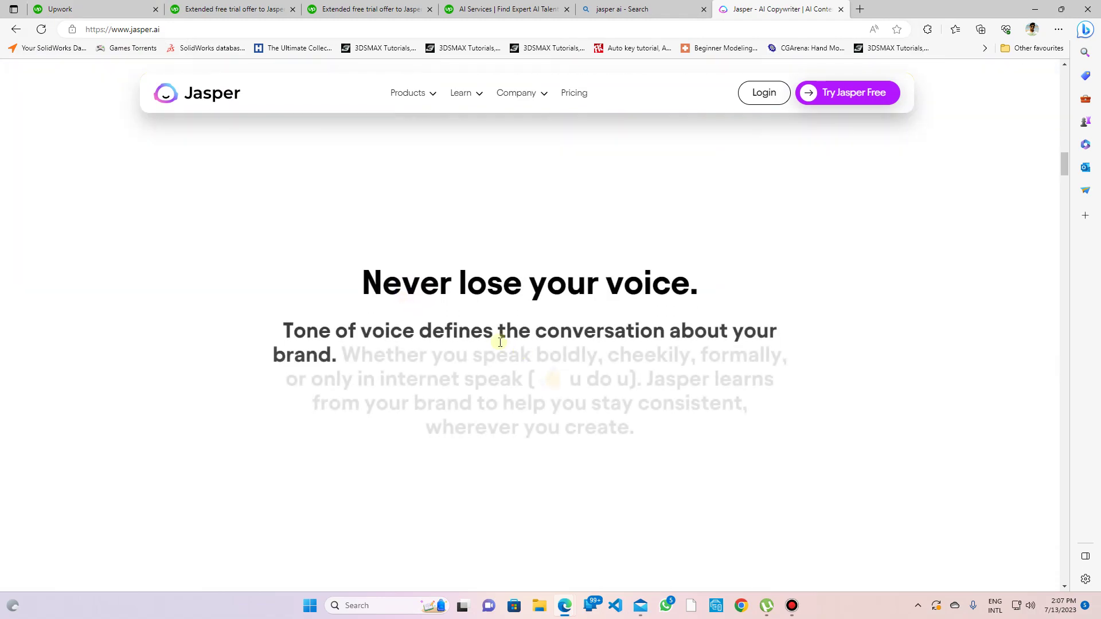
pyautogui.scroll(5, 511, 246)
pyautogui.scroll(10, 512, 233)
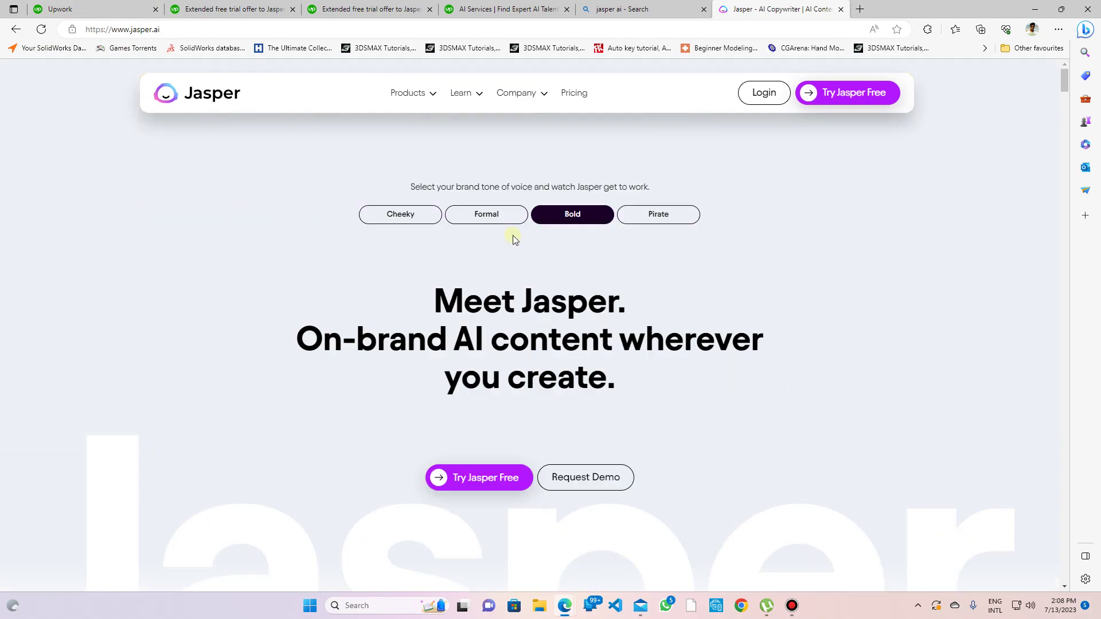
# - Log in to Jasper with Google and view the plan prices with monthly billing
pyautogui.click(777, 93)
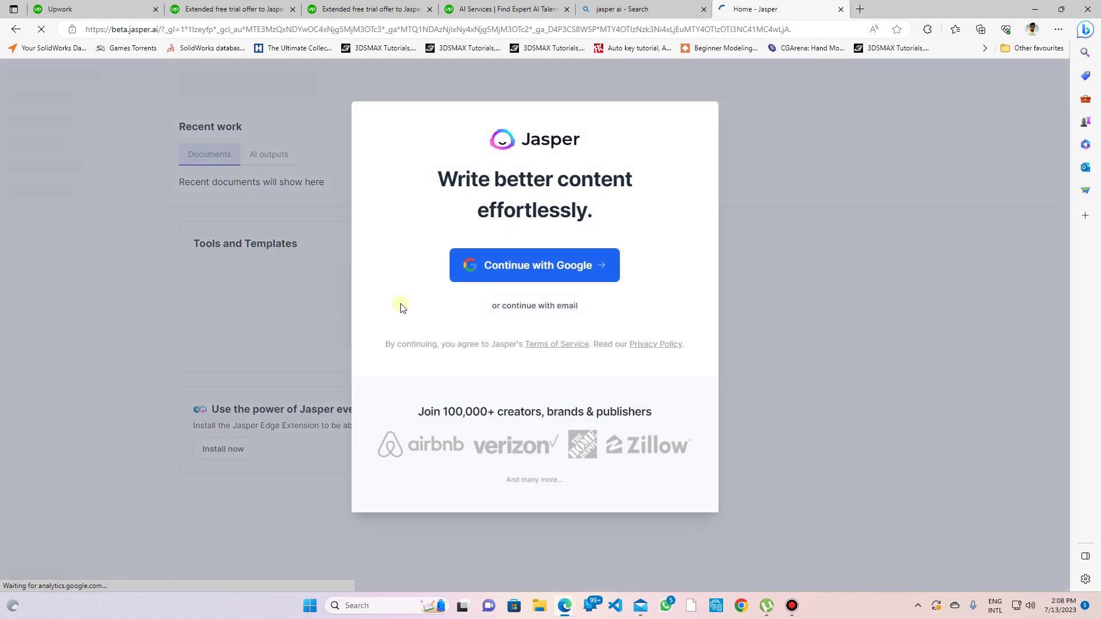
pyautogui.click(543, 253)
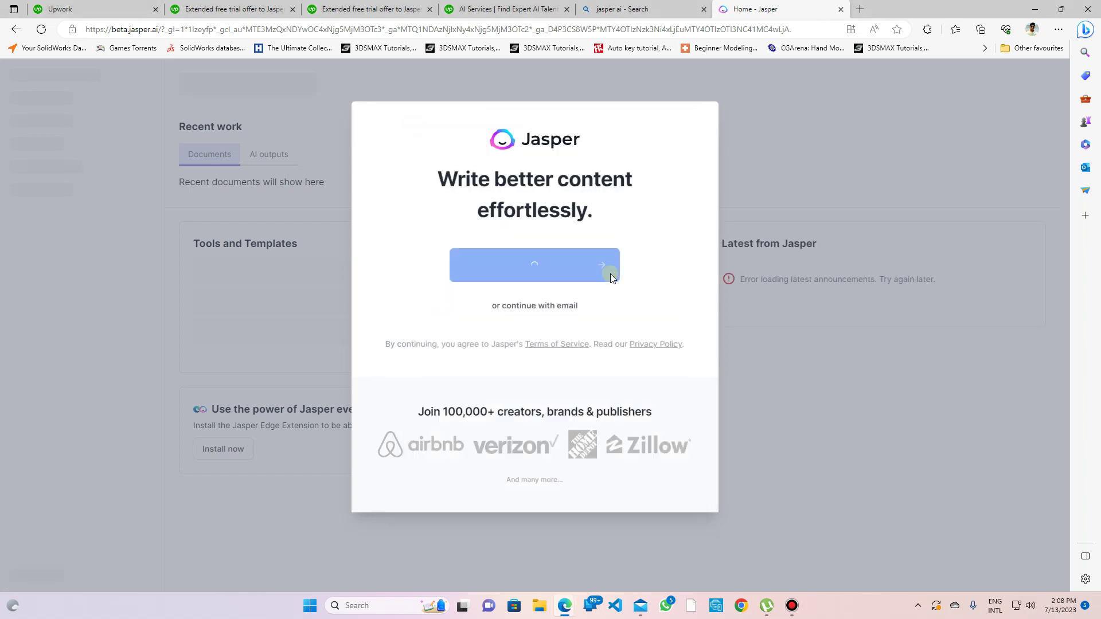
pyautogui.click(543, 361)
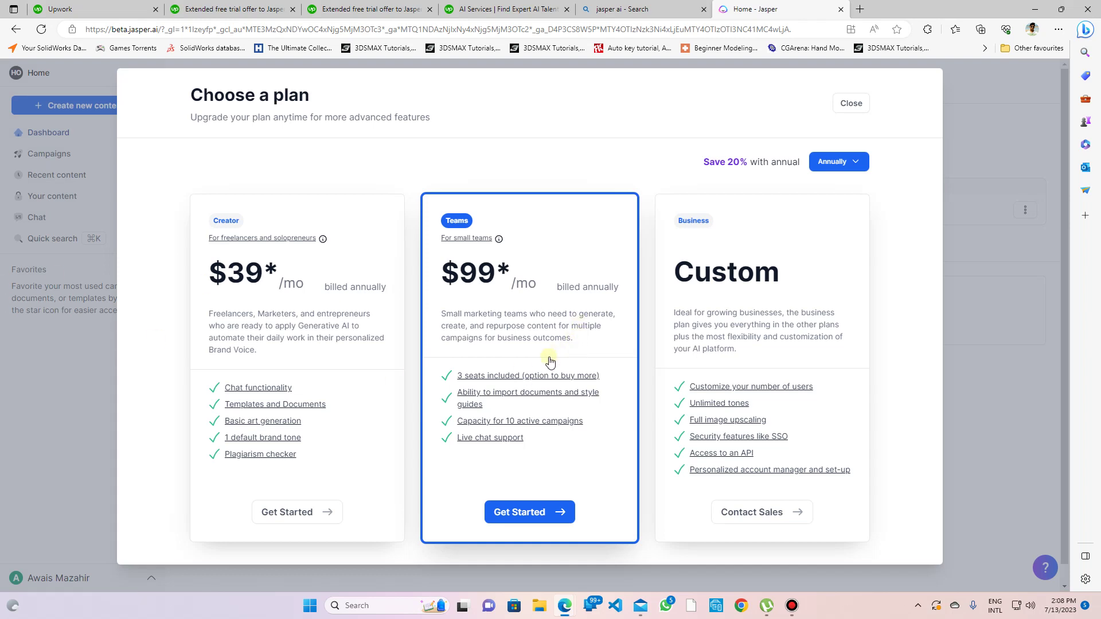
pyautogui.scroll(-1, 549, 361)
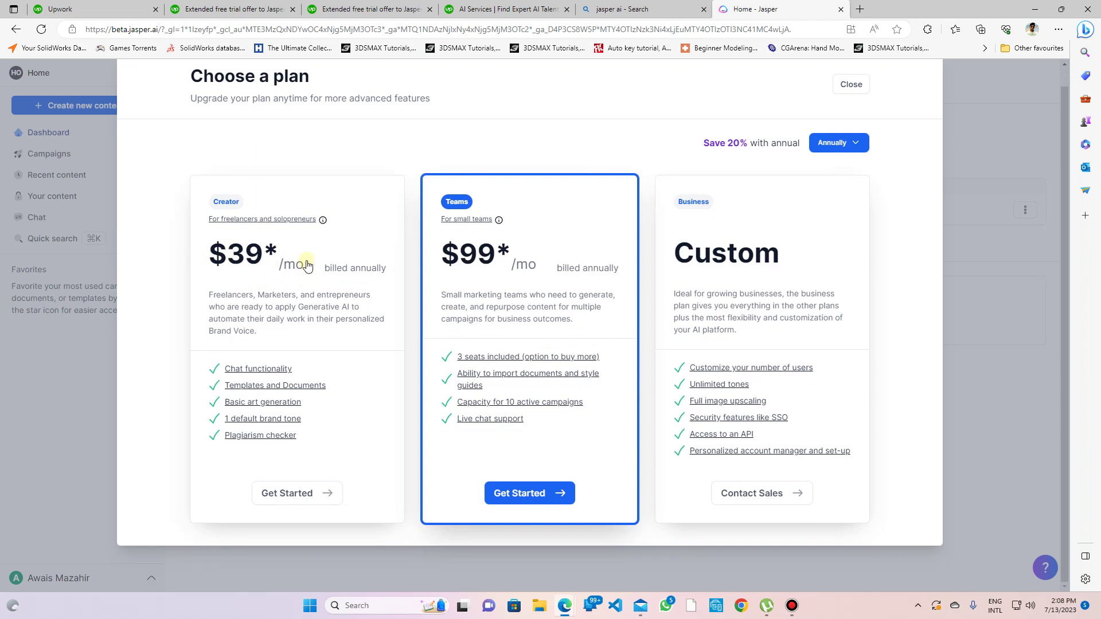
pyautogui.click(864, 143)
pyautogui.click(840, 168)
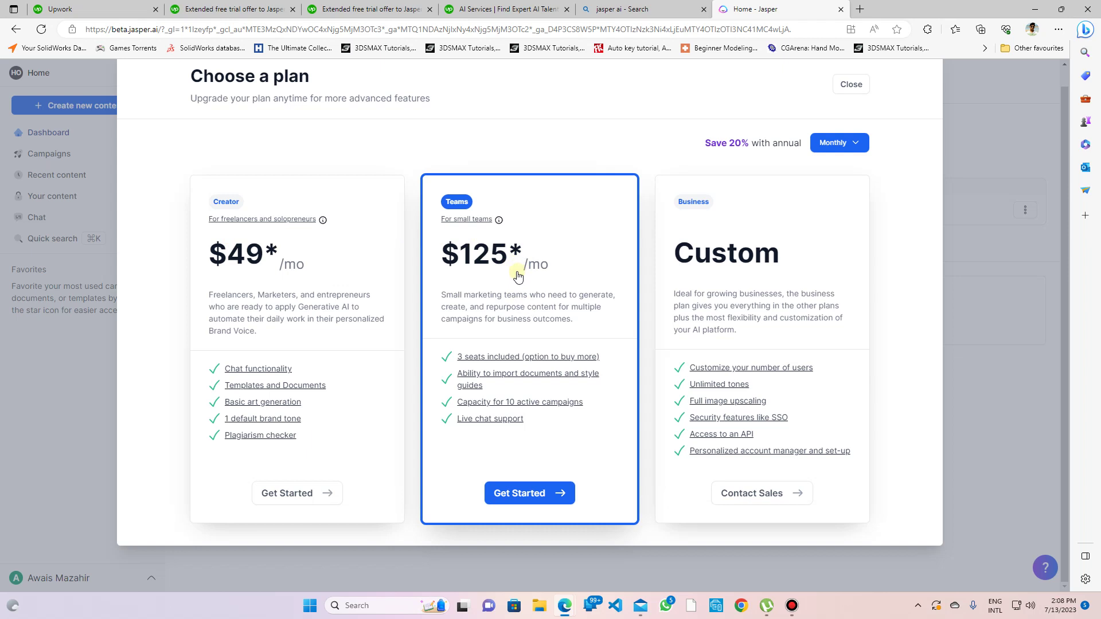
# - Close the plan chooser and inactive-account warning, sign out, and return to Upwork Find Work
pyautogui.click(852, 86)
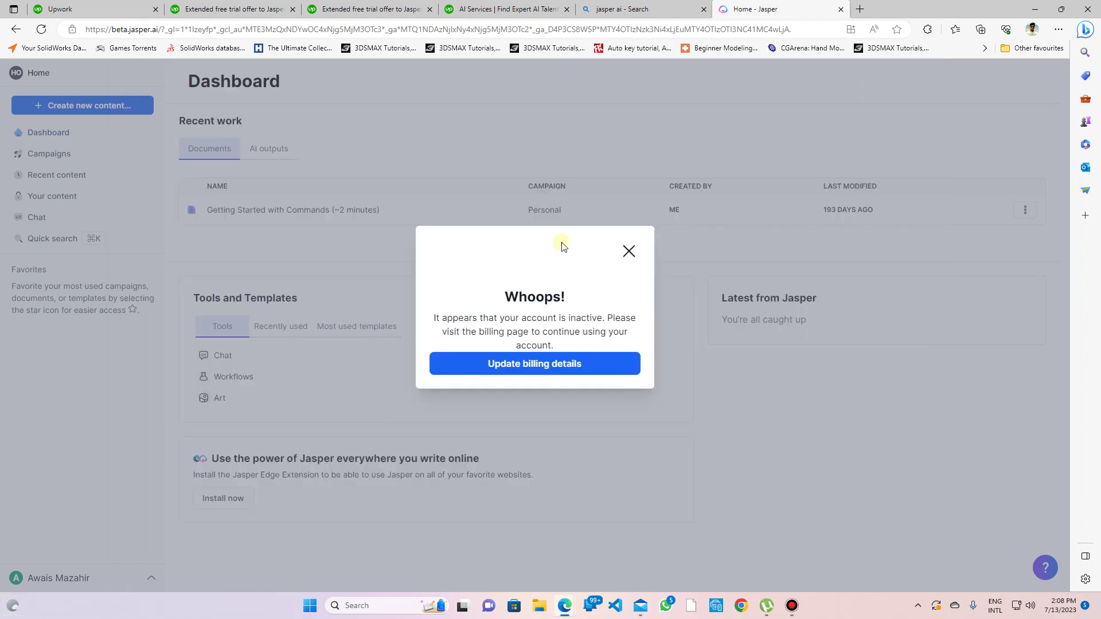
pyautogui.click(628, 250)
pyautogui.click(109, 578)
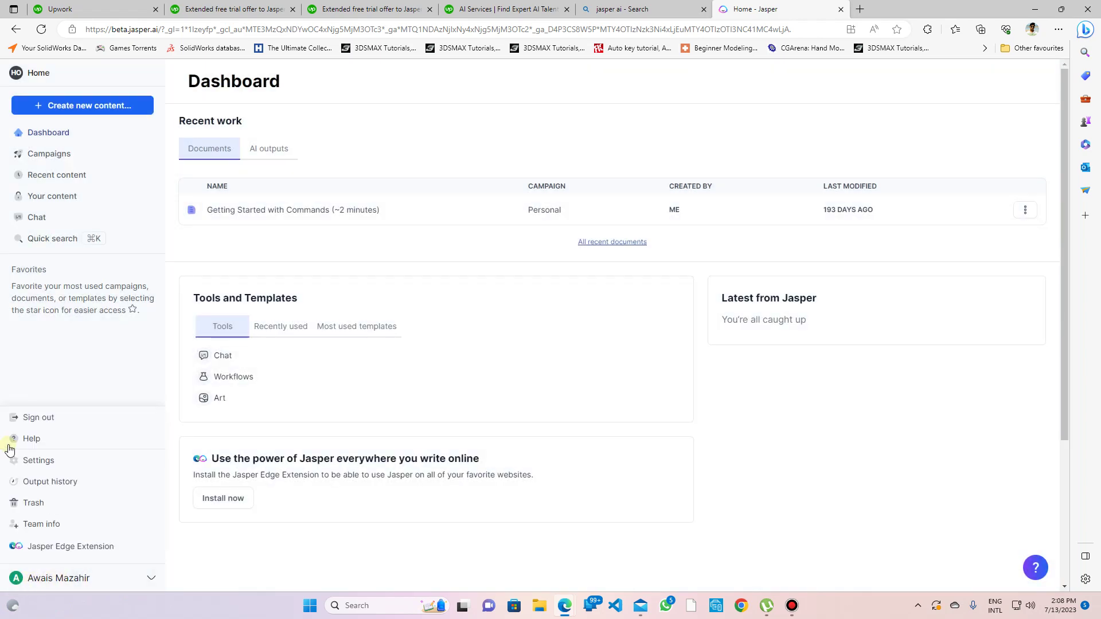
pyautogui.click(38, 417)
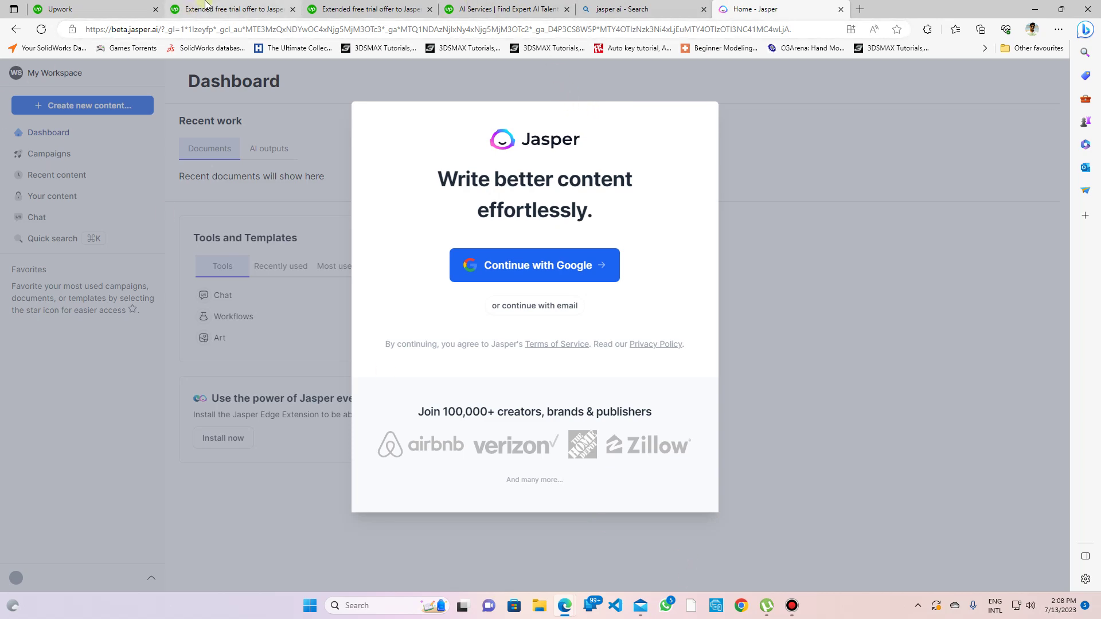
pyautogui.click(120, 6)
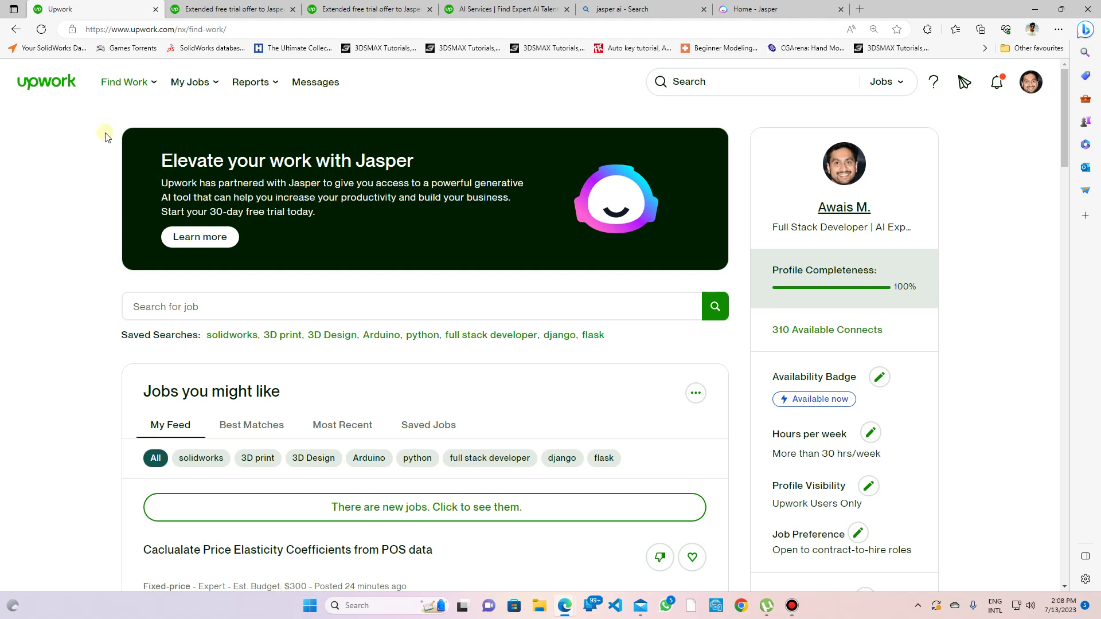
# - Highlight the Jasper free-trial banner heading and description on Upwork Find Work
pyautogui.moveTo(160, 161); pyautogui.dragTo(419, 189)
pyautogui.click(548, 215)
pyautogui.moveTo(160, 161); pyautogui.dragTo(496, 225)
pyautogui.click(345, 232)
# - Open the Jasper partner offer via Learn more and choose 'Try Jasper for free'
pyautogui.click(200, 237)
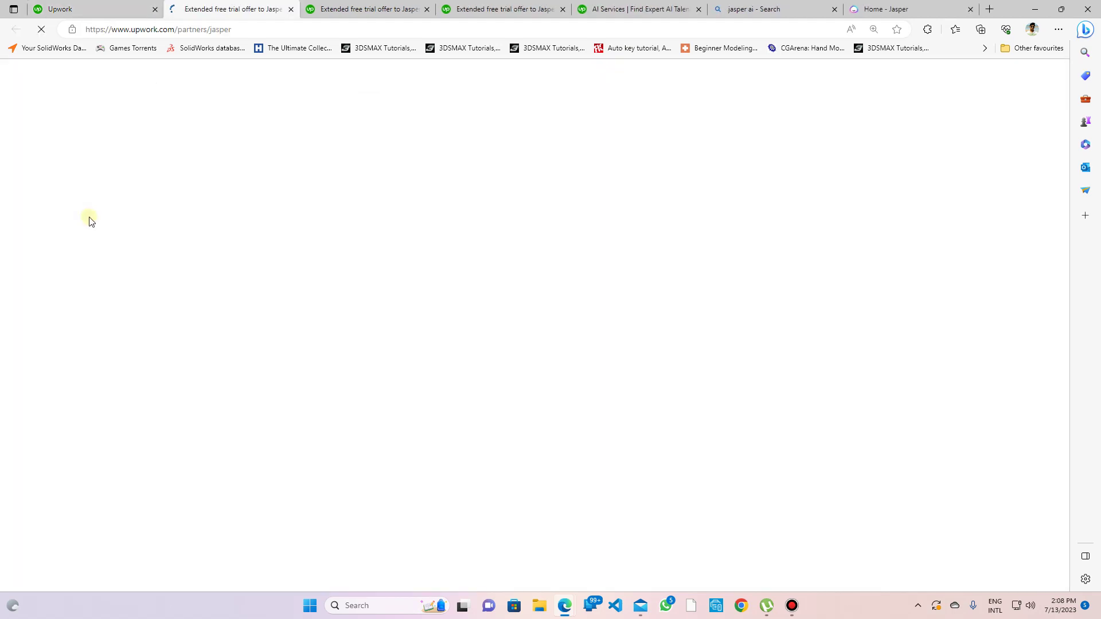
pyautogui.scroll(-7, 444, 270)
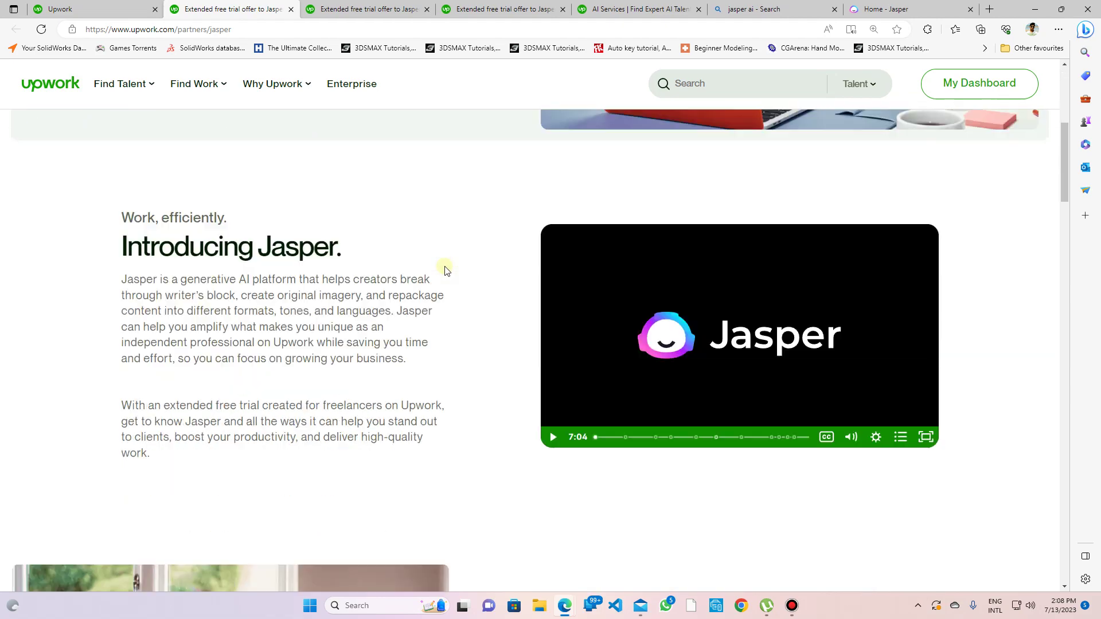
pyautogui.scroll(7, 308, 241)
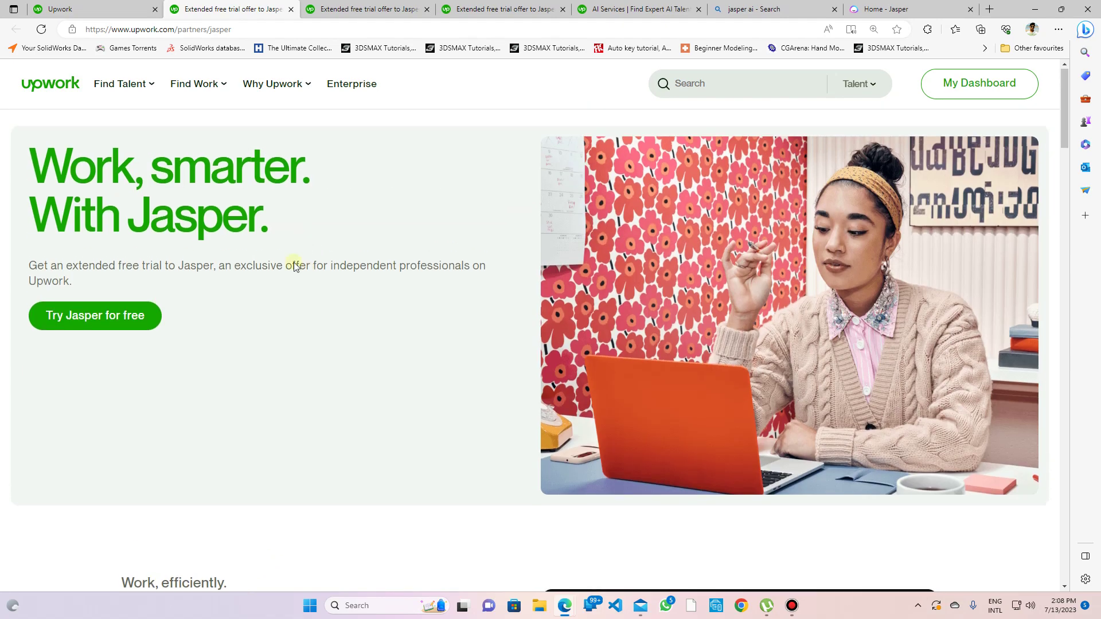
pyautogui.click(108, 317)
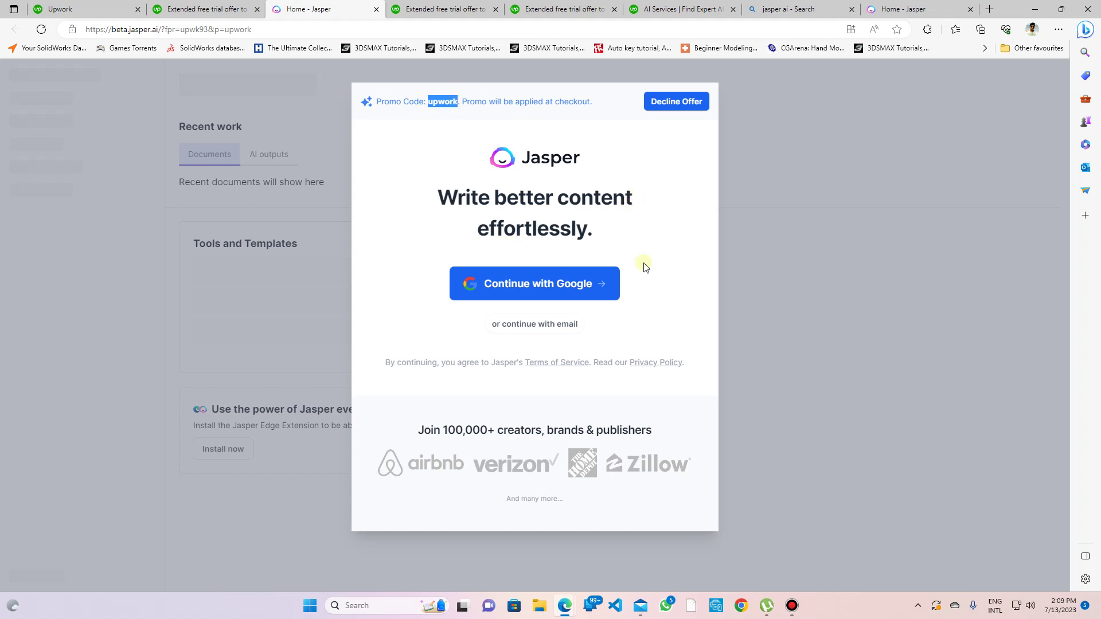
# - Sign in with email and paste 'upwork' as the login code, which Jasper rejects as invalid
pyautogui.click(429, 335)
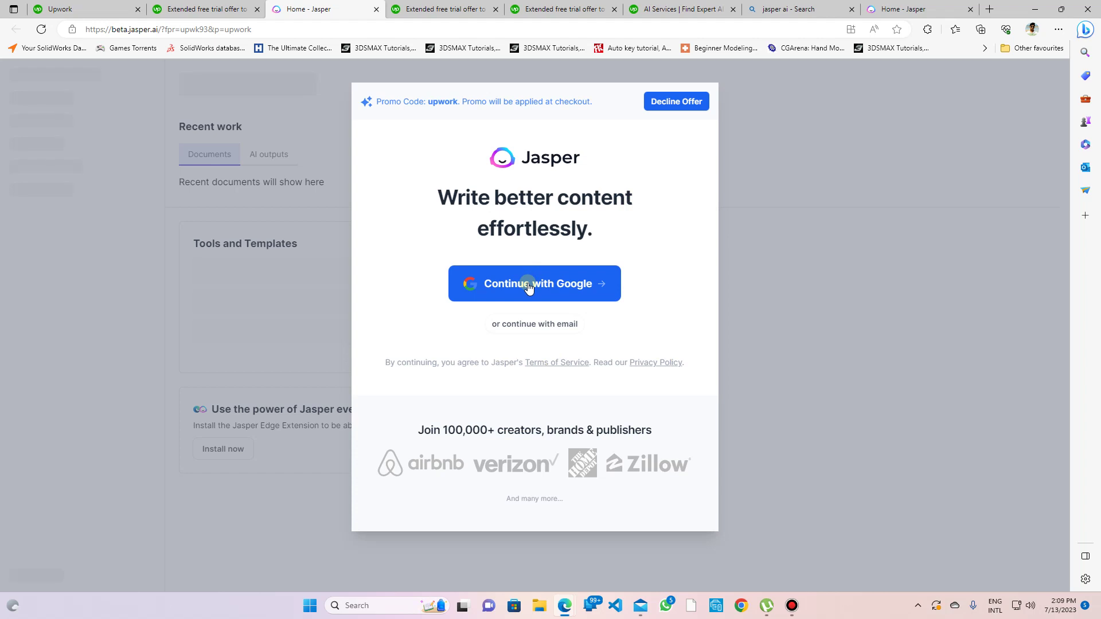
pyautogui.click(530, 325)
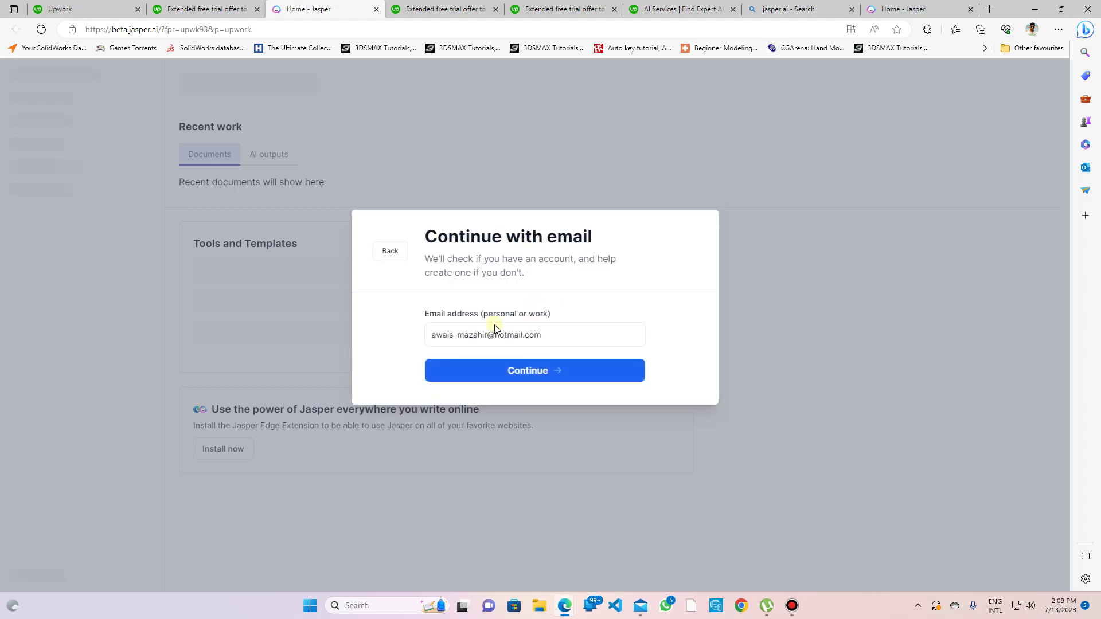
pyautogui.click(569, 336)
pyautogui.click(585, 368)
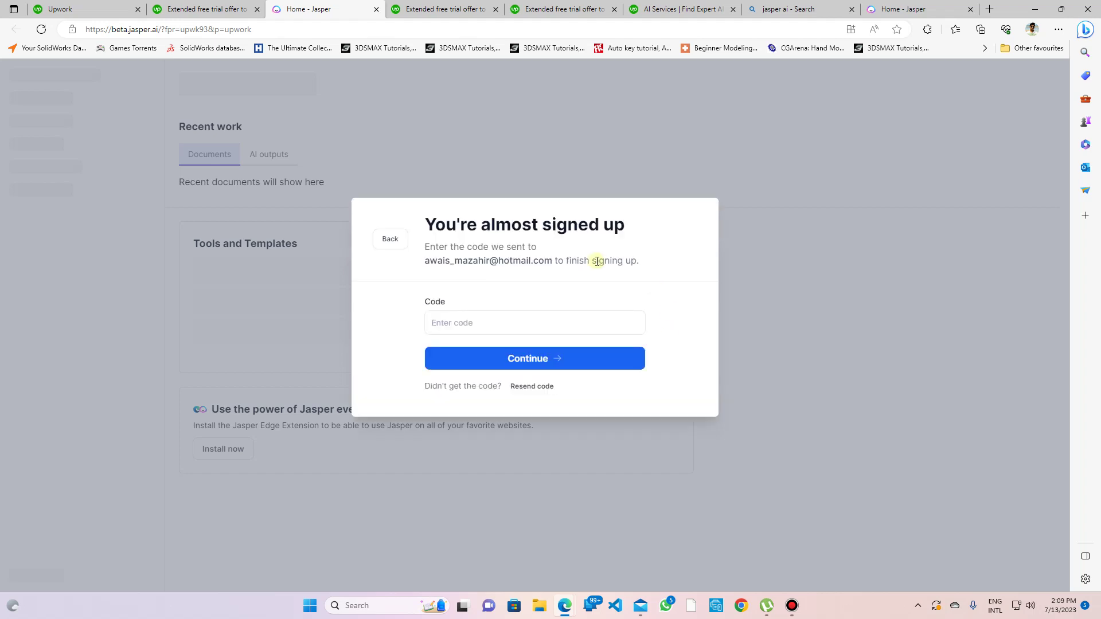
pyautogui.write('upwork')
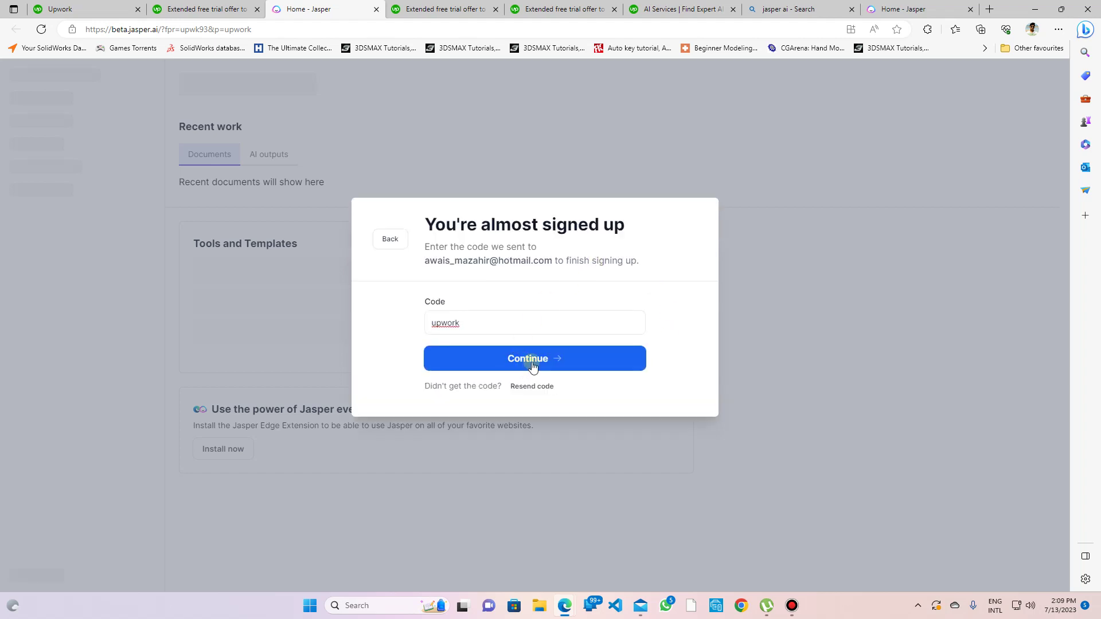
pyautogui.click(531, 364)
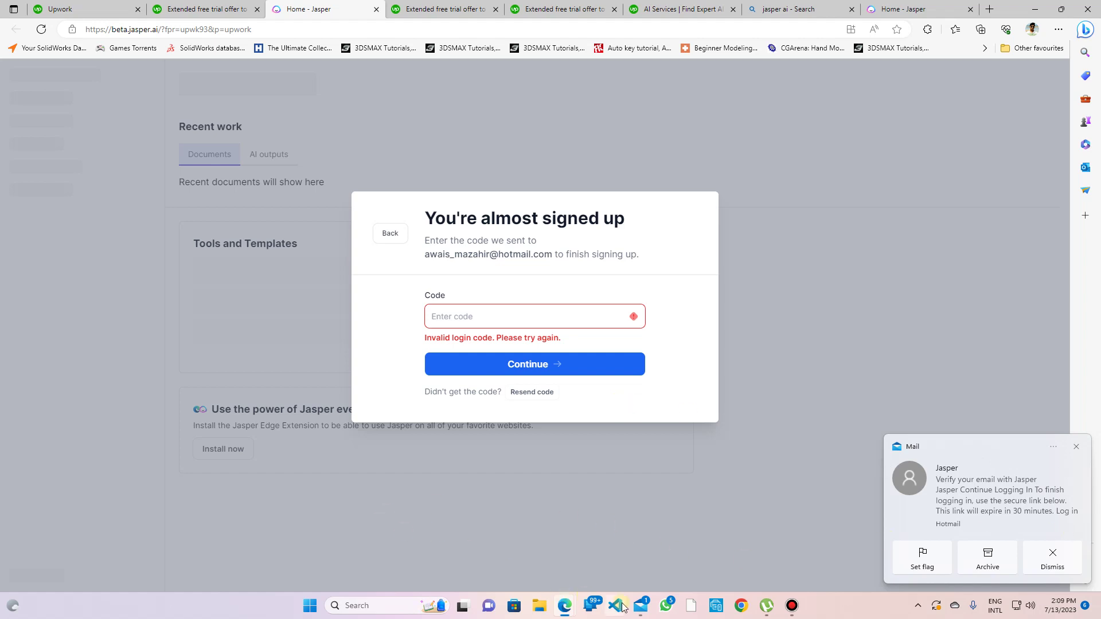
pyautogui.moveTo(650, 609)
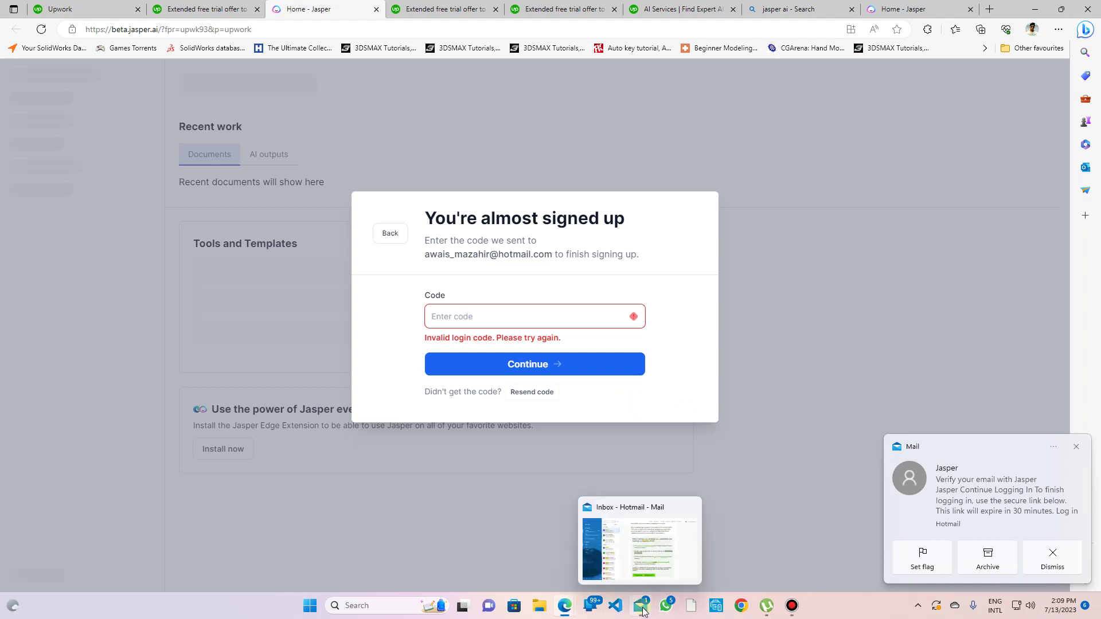
# - Copy the login code from the 'Verify your email with Jasper' message and return to Jasper's code field
pyautogui.click(644, 609)
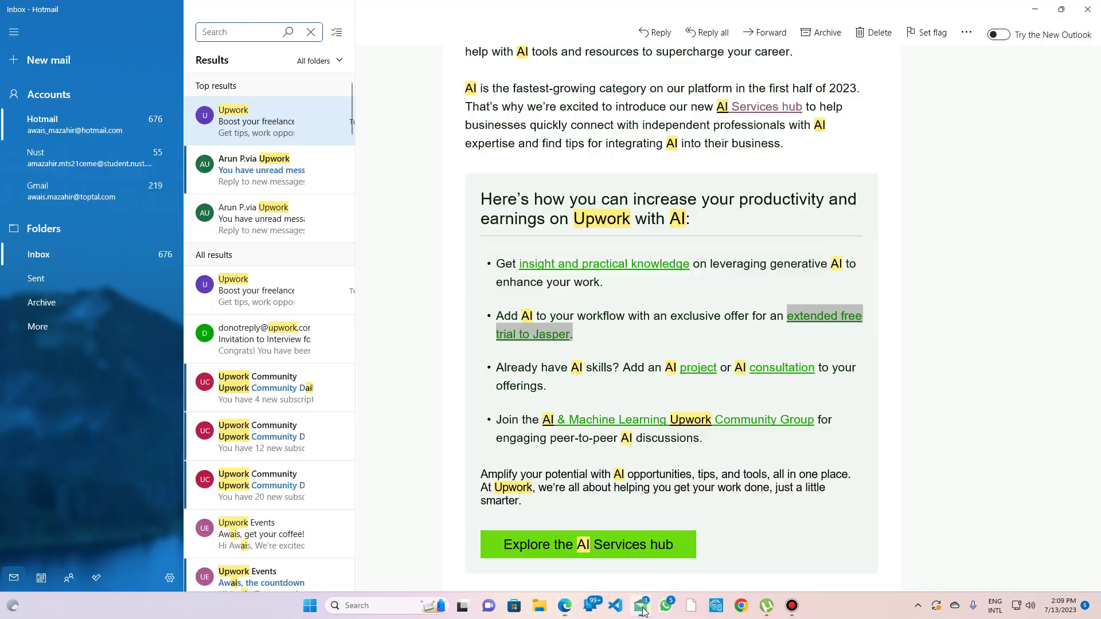
pyautogui.click(57, 118)
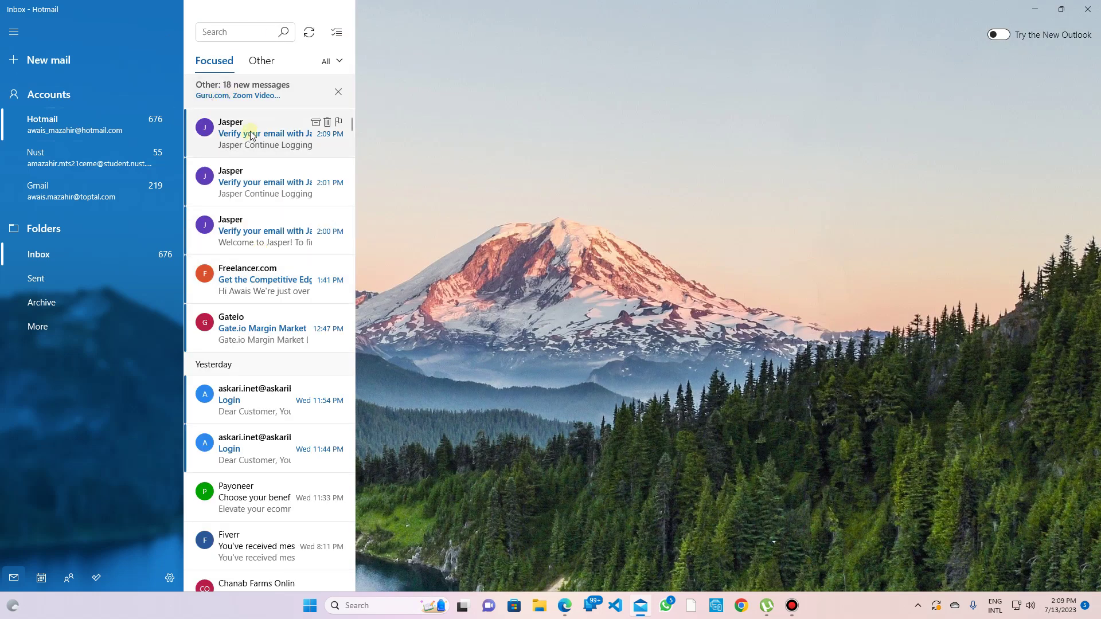
pyautogui.click(252, 133)
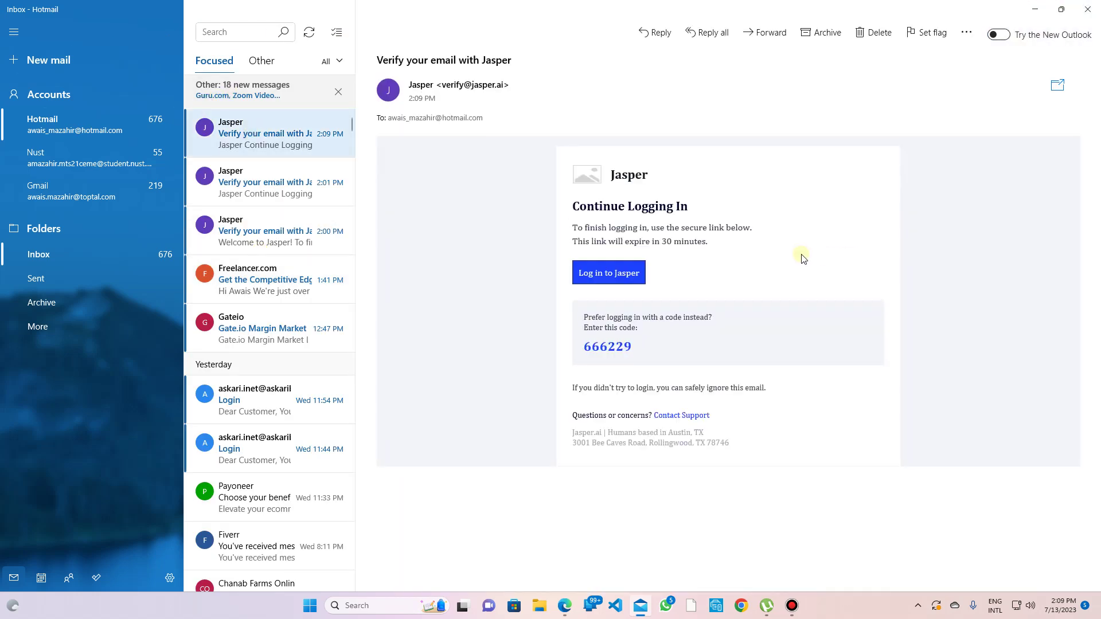
pyautogui.moveTo(634, 351); pyautogui.dragTo(582, 352)
pyautogui.hotkey('ctrl', 'c')
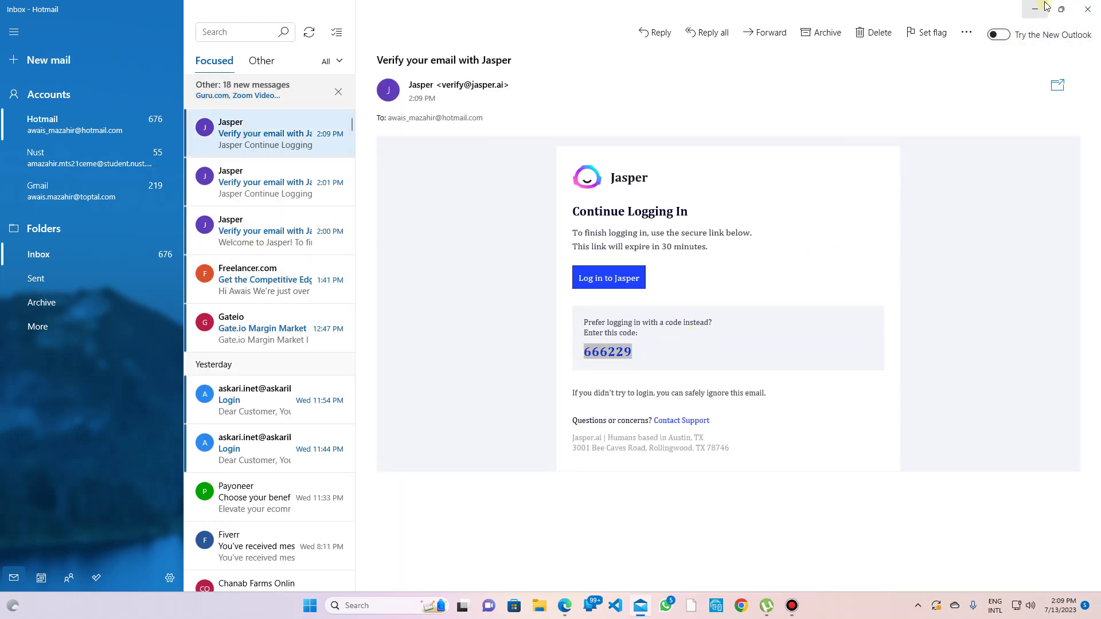
pyautogui.click(1044, 7)
pyautogui.click(504, 319)
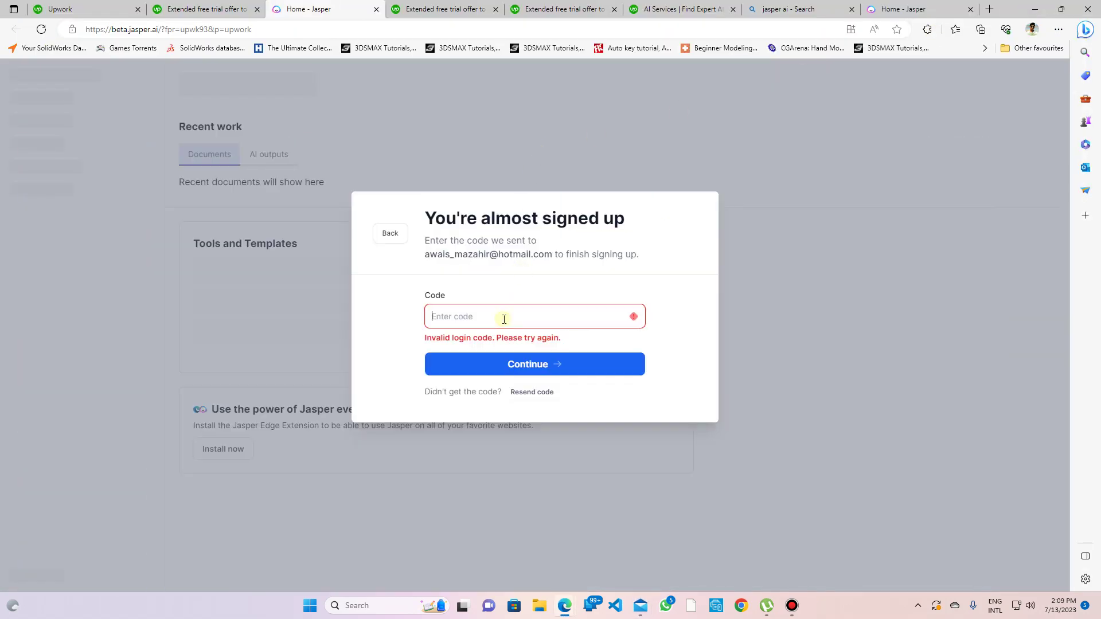
# - Paste the emailed login code, fill in first and last name, and create the Jasper account
pyautogui.hotkey('ctrl', 'v')
pyautogui.click(506, 364)
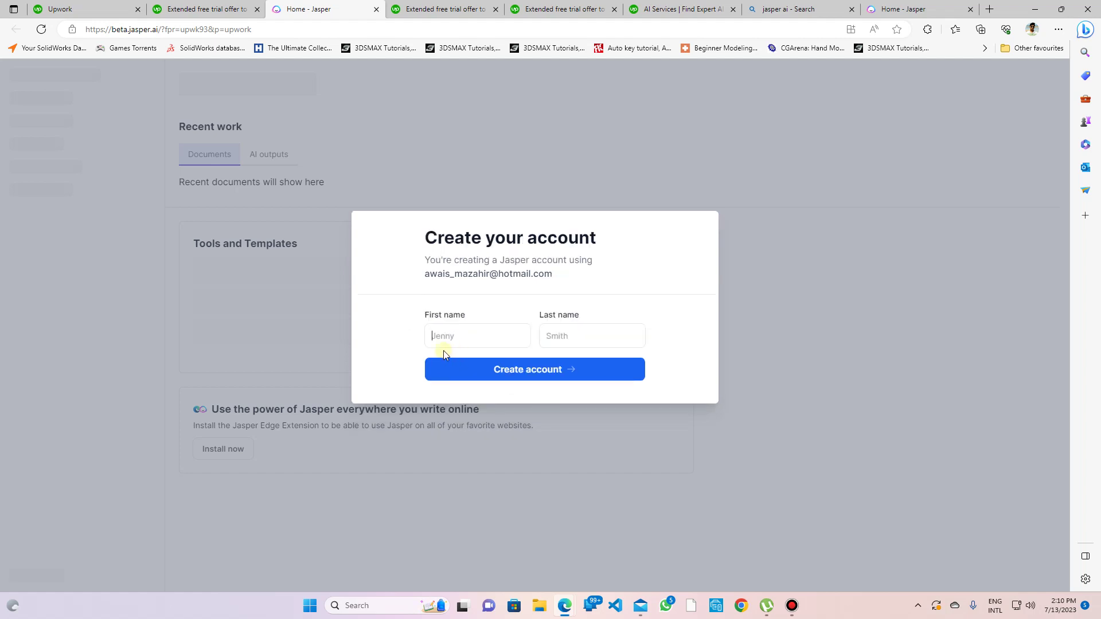
pyautogui.click(489, 332)
pyautogui.click(492, 370)
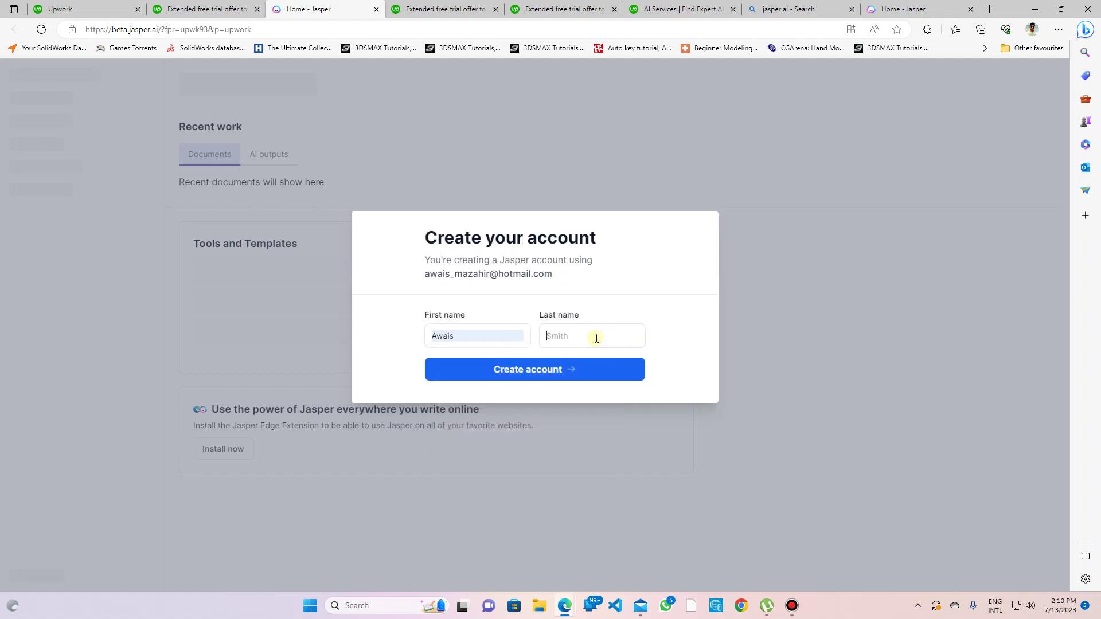
pyautogui.press('Tab')
pyautogui.click(554, 373)
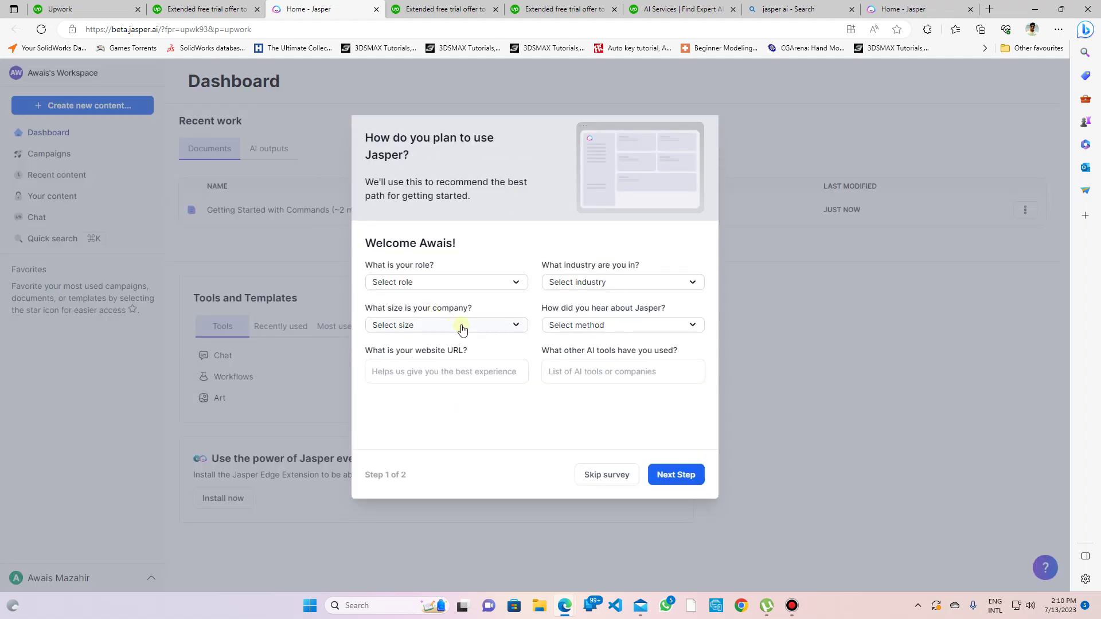
# - Choose role Other, 1-10 employees, Technology and Telecommunications industry, and Referral as source
pyautogui.click(472, 280)
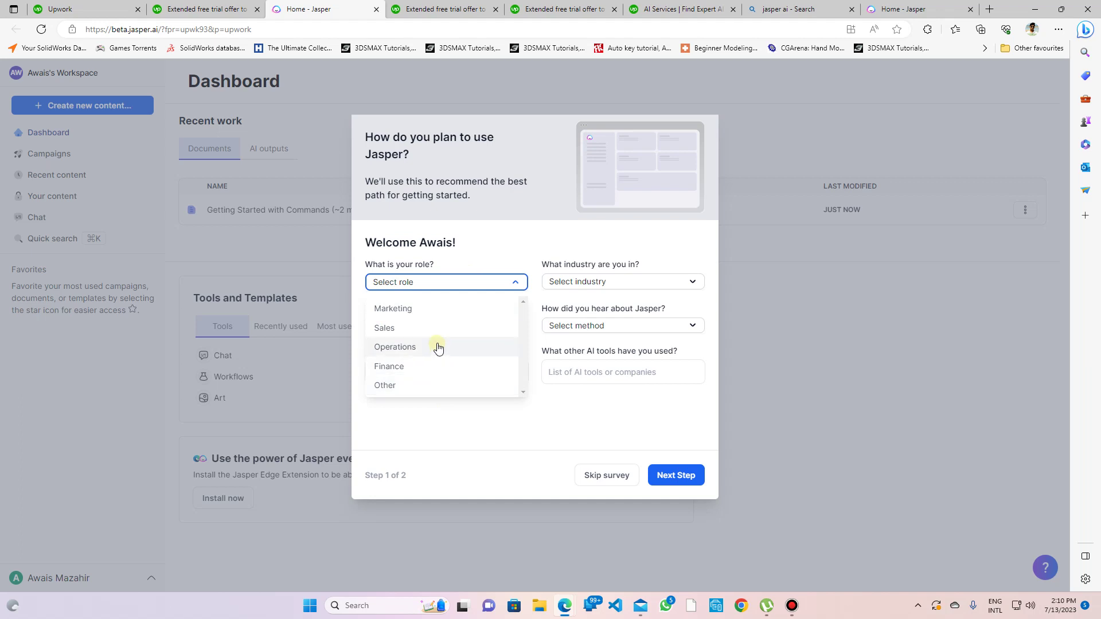
pyautogui.click(449, 394)
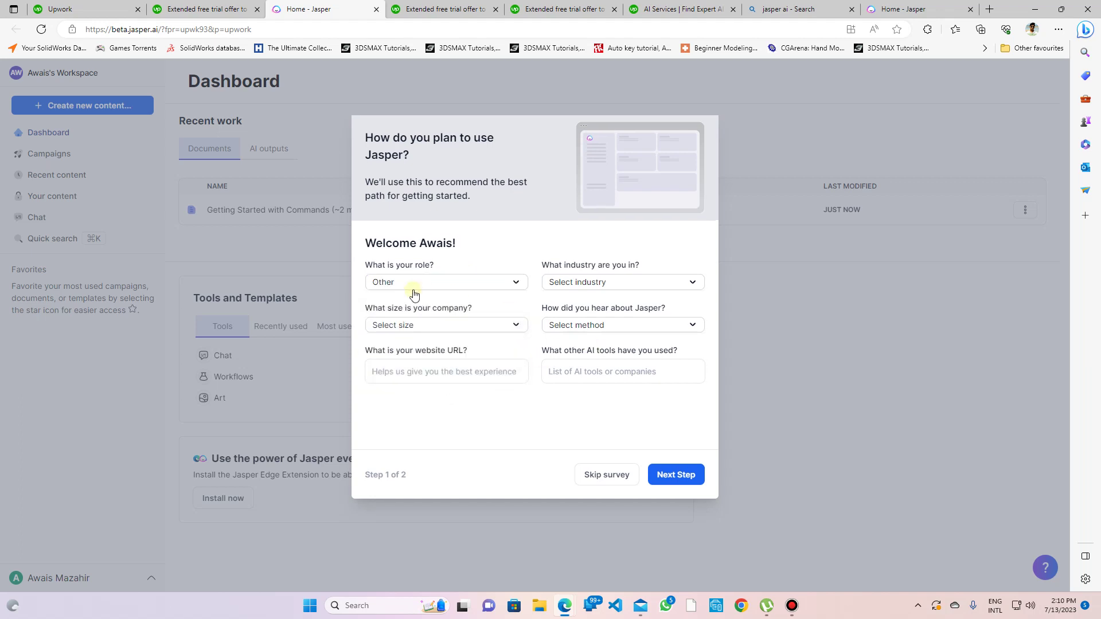
pyautogui.click(473, 326)
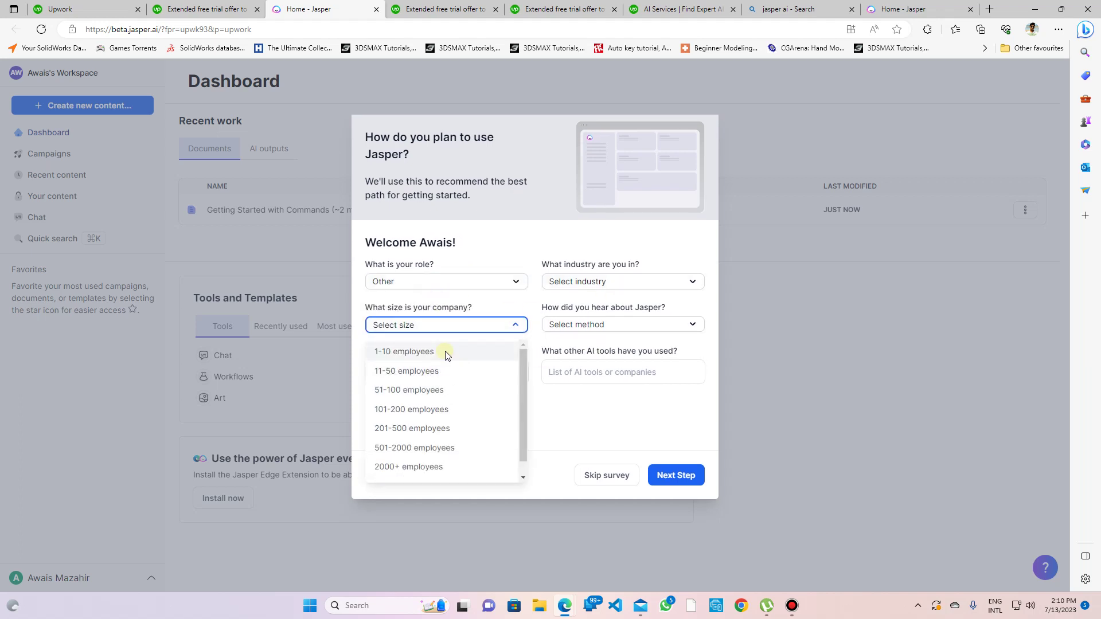
pyautogui.click(444, 352)
pyautogui.click(628, 286)
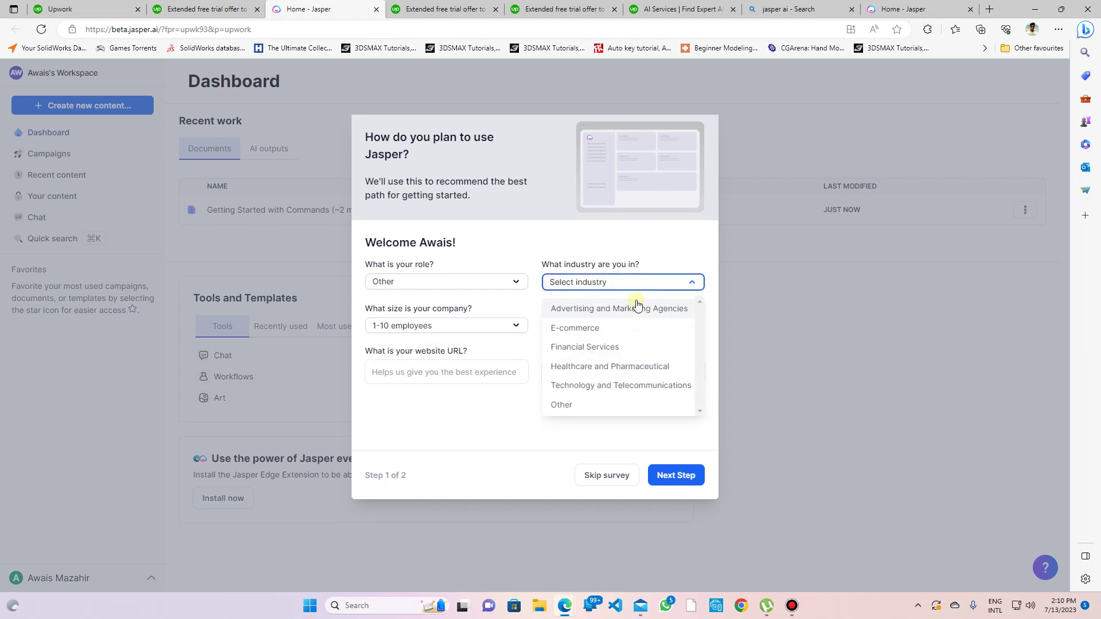
pyautogui.click(646, 387)
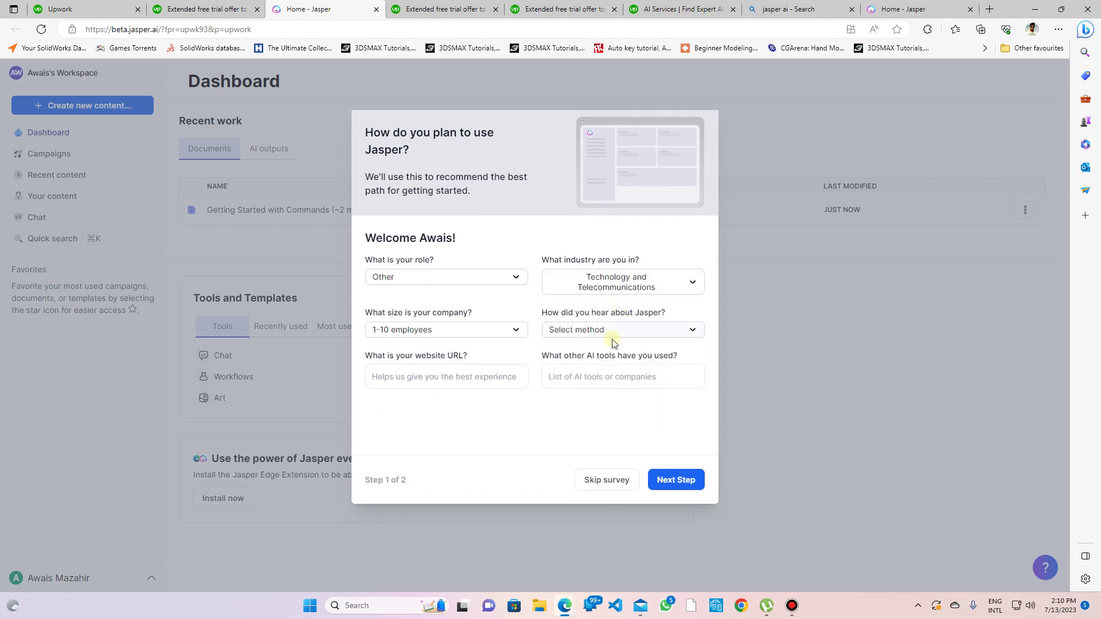
pyautogui.click(597, 331)
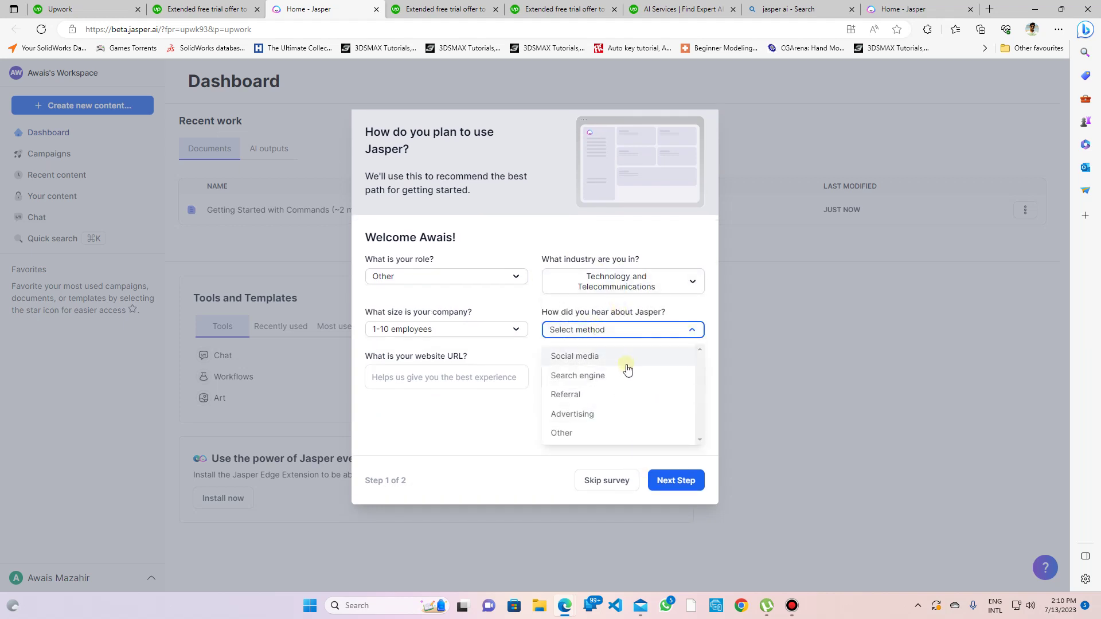
pyautogui.click(617, 396)
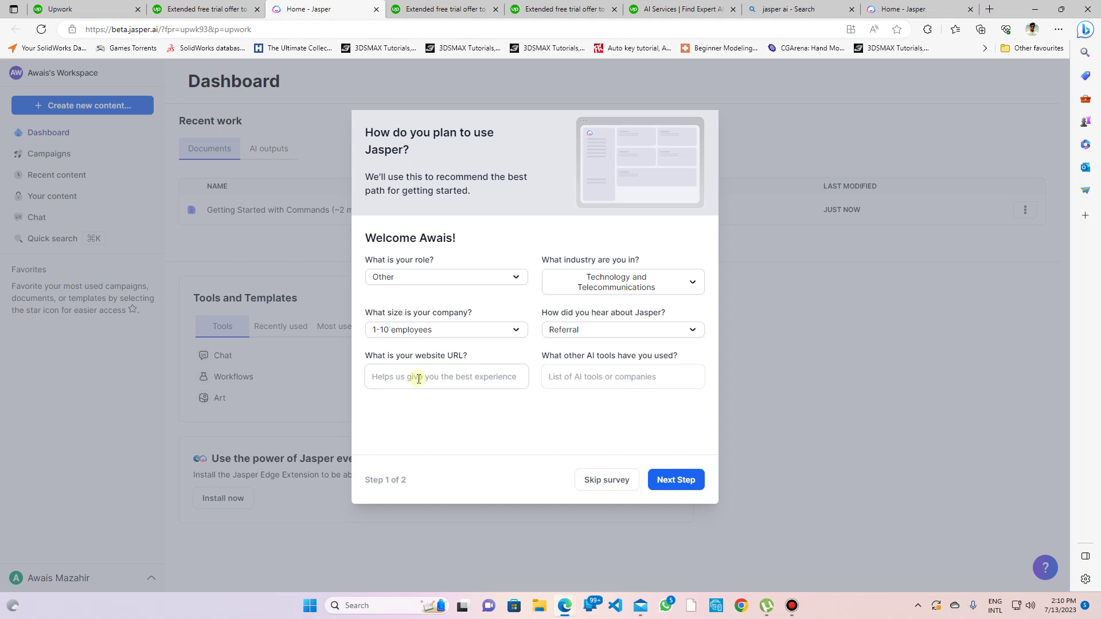
# - Enter a website and 'ChatGPT' in the remaining survey fields, capitalising ChatGPT
pyautogui.write('codingthebrains.com')
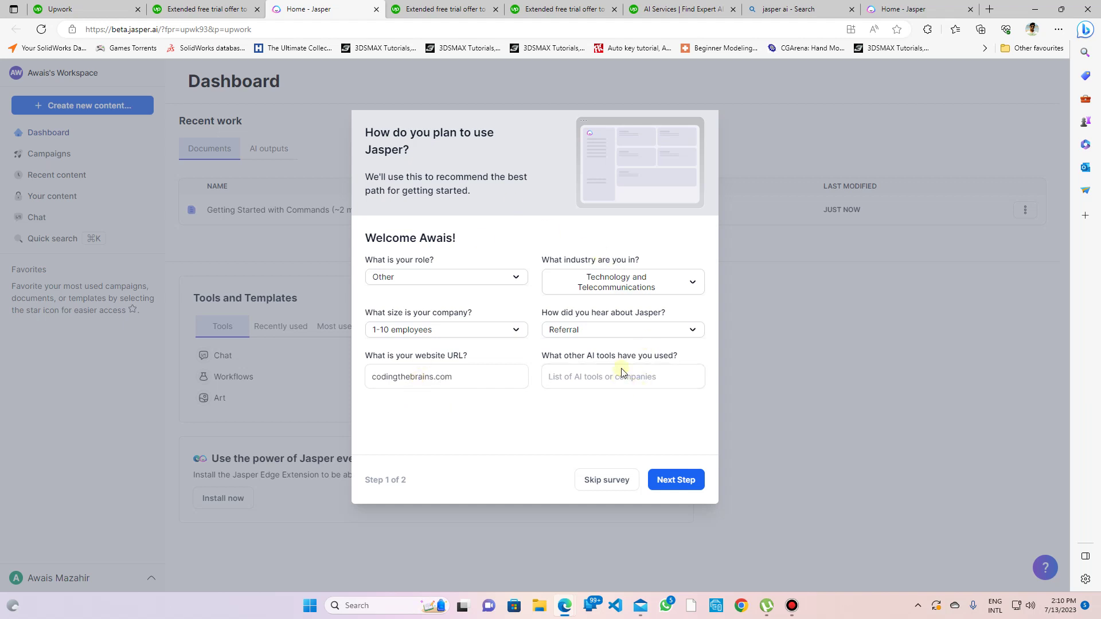
pyautogui.write('ch')
pyautogui.click(554, 378)
pyautogui.press('BackSpace')
pyautogui.write('C')
# - Go to survey step 2, pick Website content, Social posts and Blogging, and submit
pyautogui.click(677, 480)
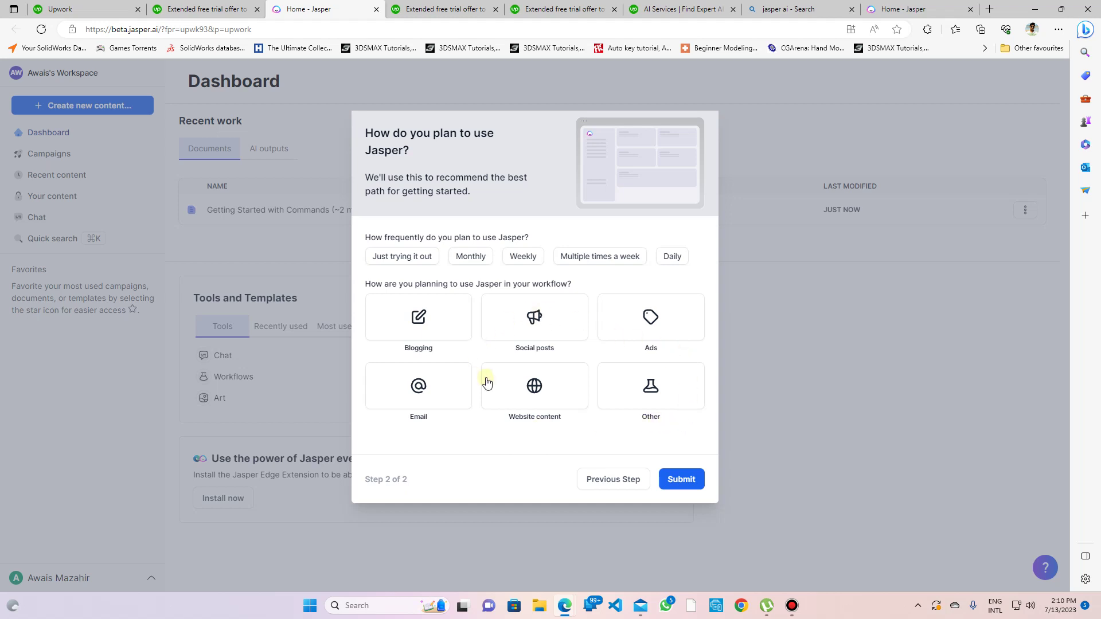
pyautogui.click(535, 383)
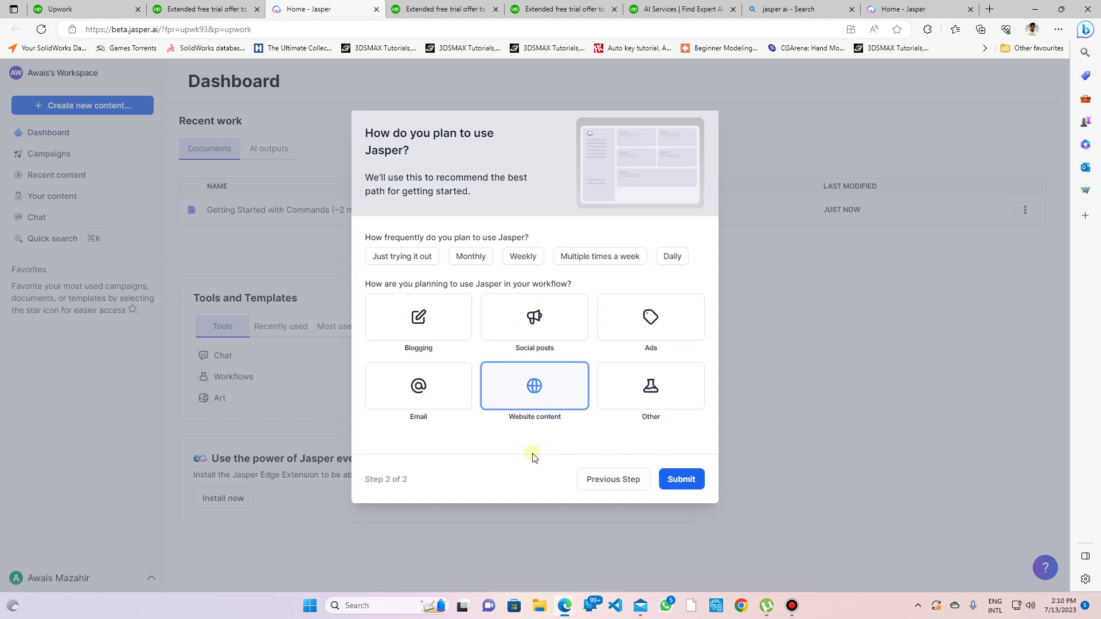
pyautogui.click(533, 319)
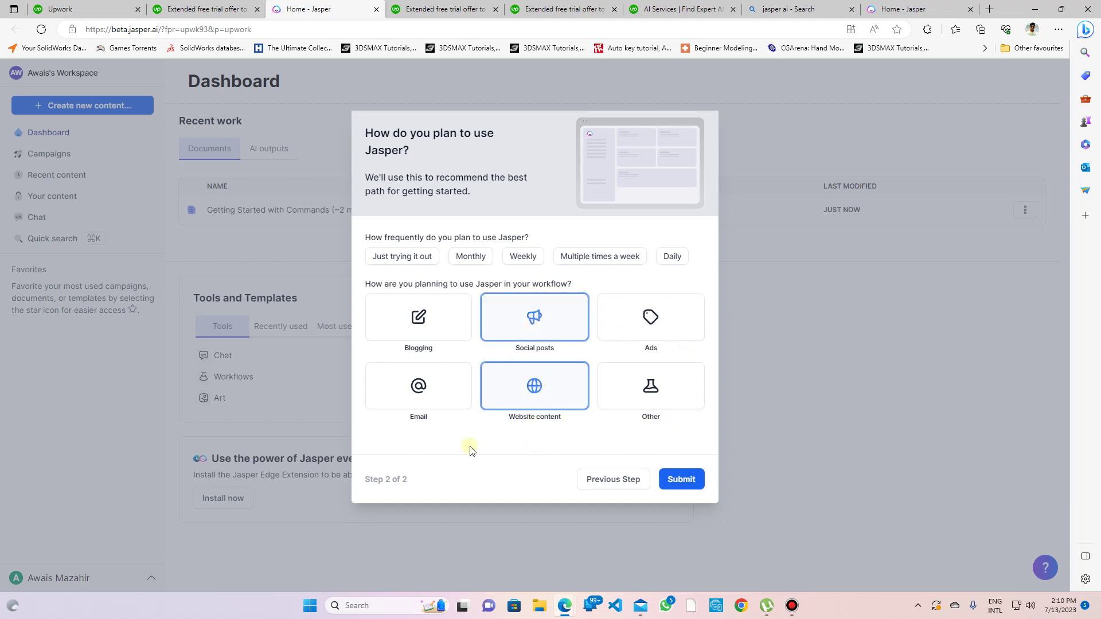
pyautogui.click(414, 313)
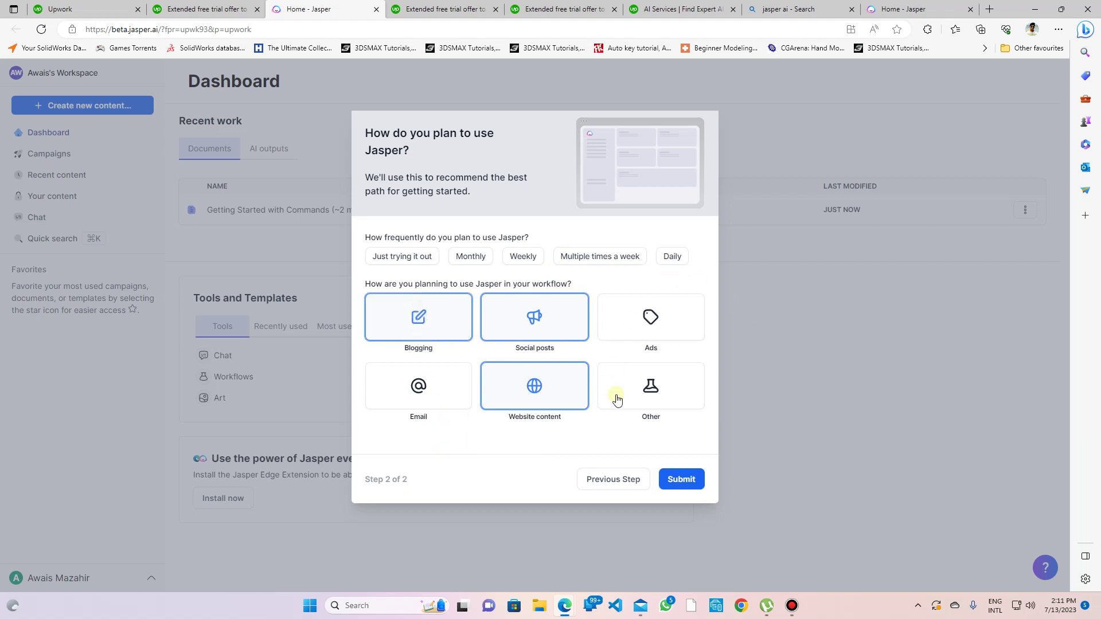
pyautogui.click(684, 485)
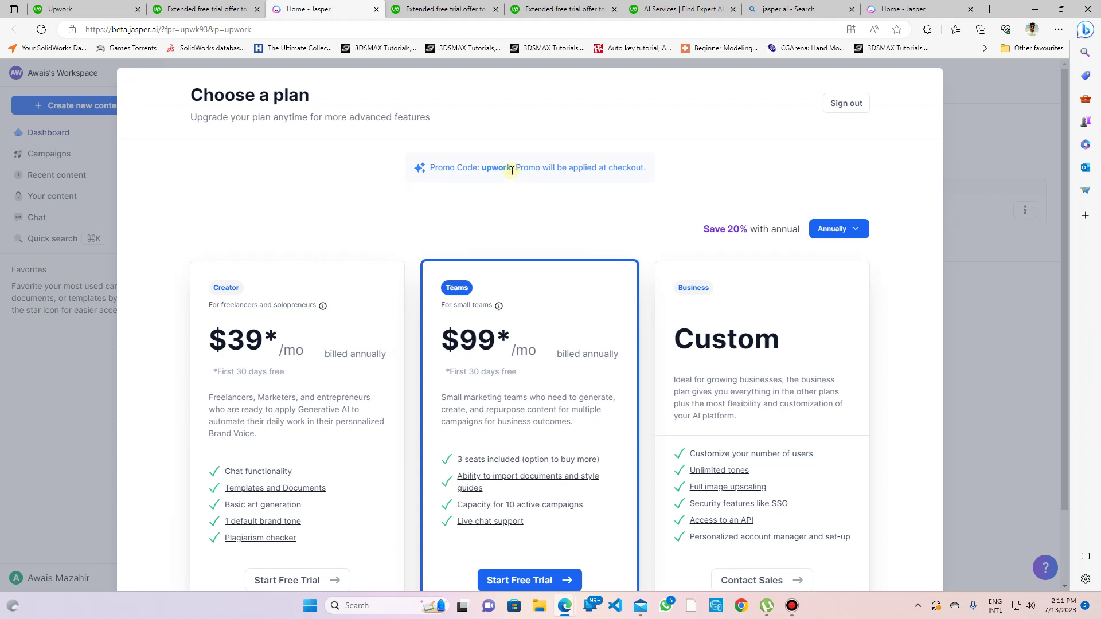
# - Highlight the upwork promo code in the banner and at the end of the page address
pyautogui.moveTo(512, 170); pyautogui.dragTo(483, 167)
pyautogui.click(266, 30)
pyautogui.doubleClick(251, 29)
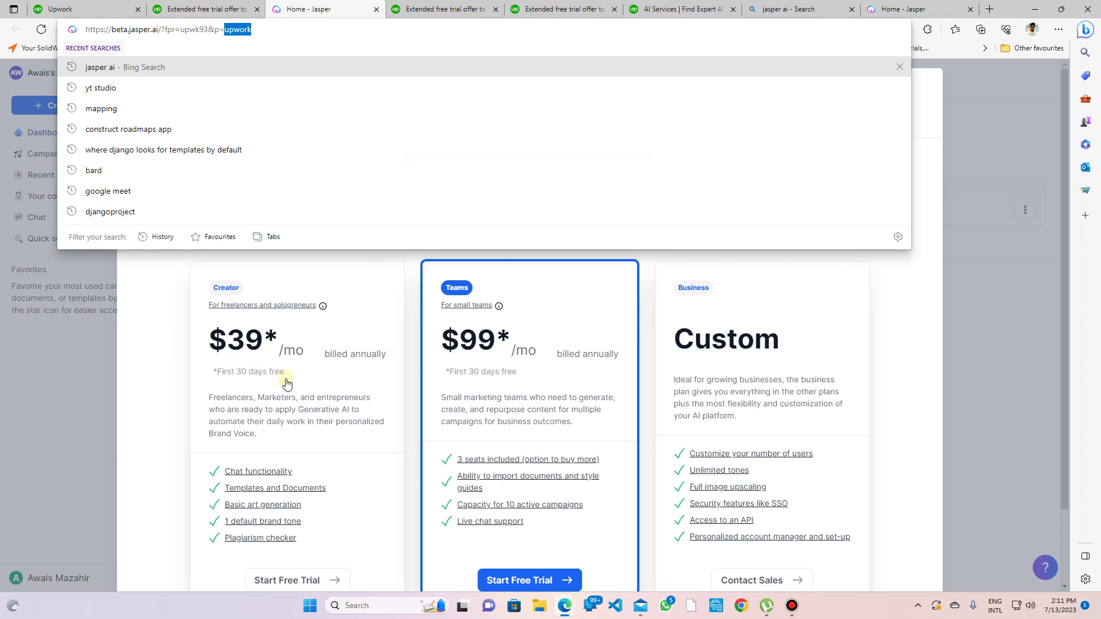
pyautogui.click(178, 385)
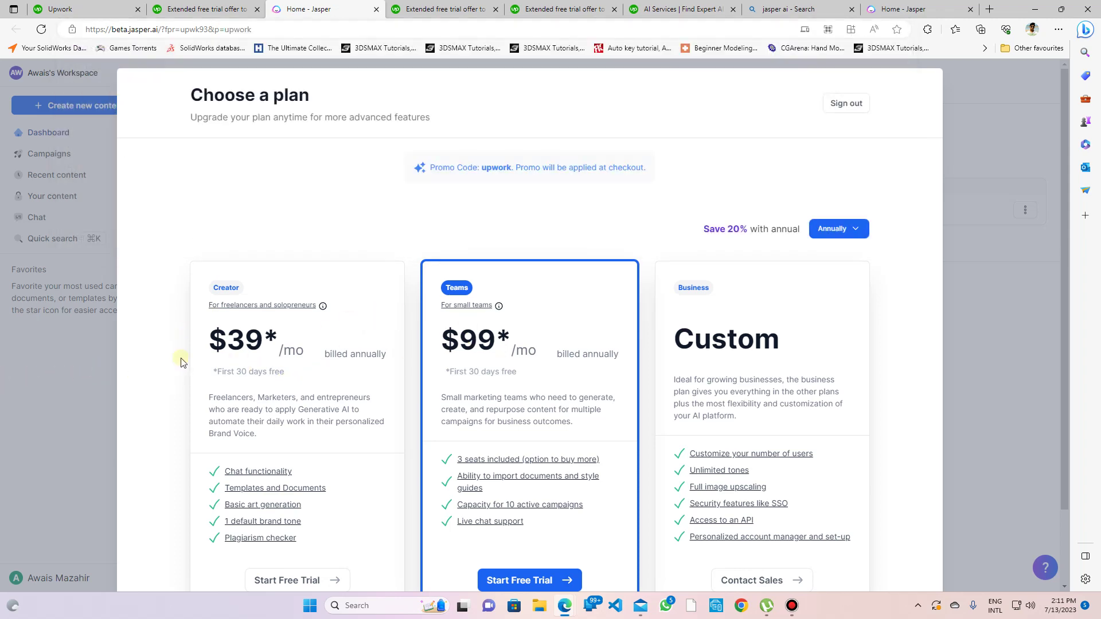
pyautogui.scroll(-2, 359, 249)
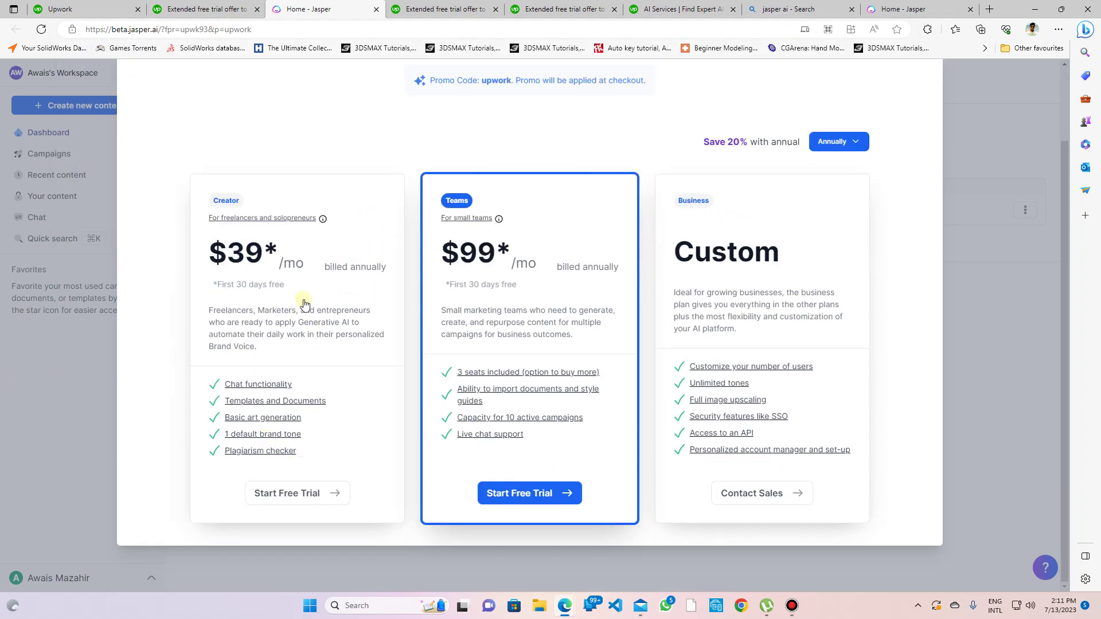
# - Switch billing to Monthly, compare Teams at $125/mo, and settle on Creator at $49/mo
pyautogui.click(303, 304)
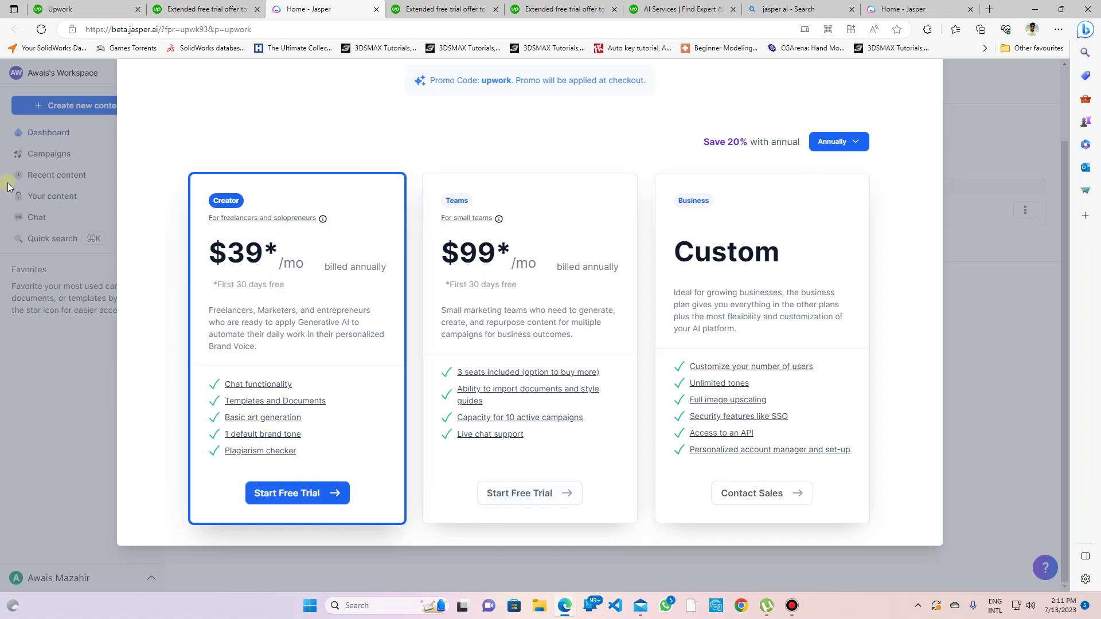
pyautogui.click(827, 145)
pyautogui.click(838, 164)
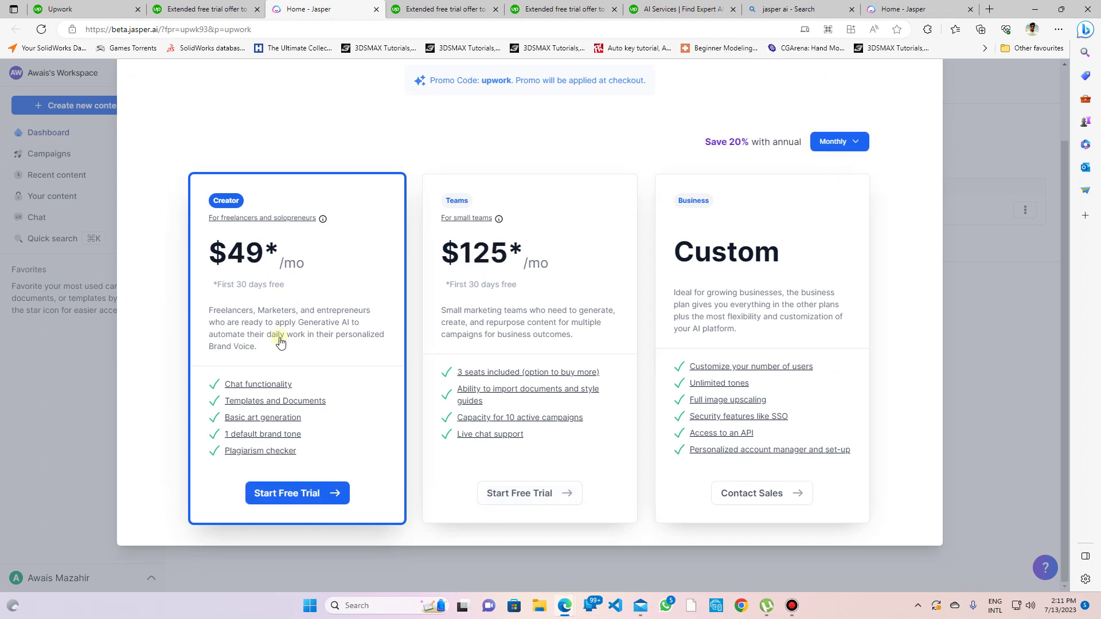
pyautogui.scroll(2, 363, 336)
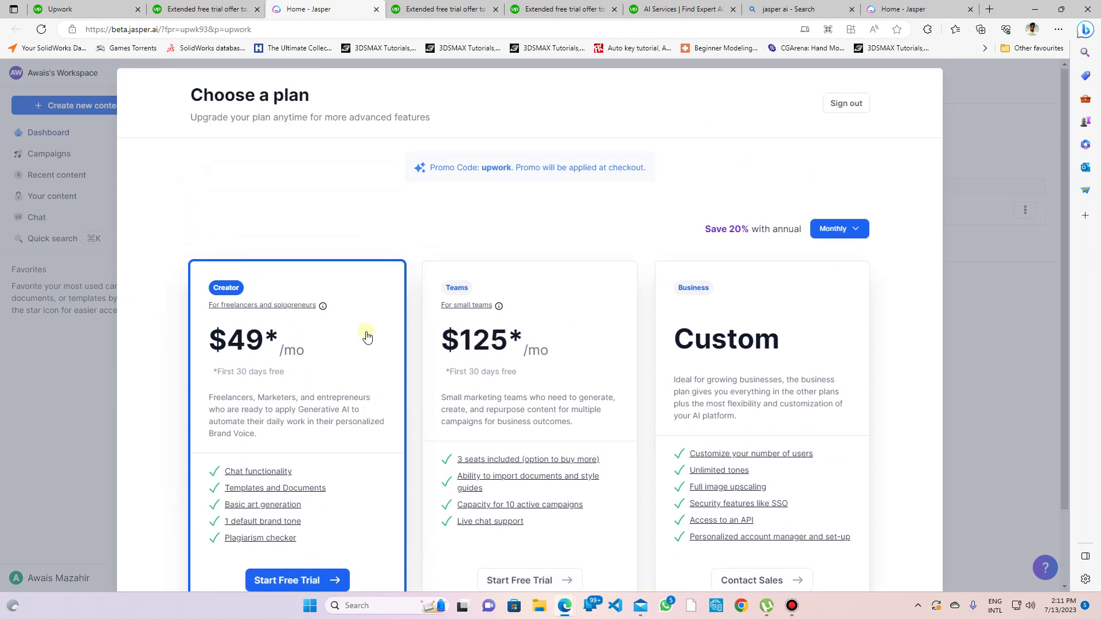
pyautogui.scroll(-2, 344, 401)
pyautogui.click(550, 468)
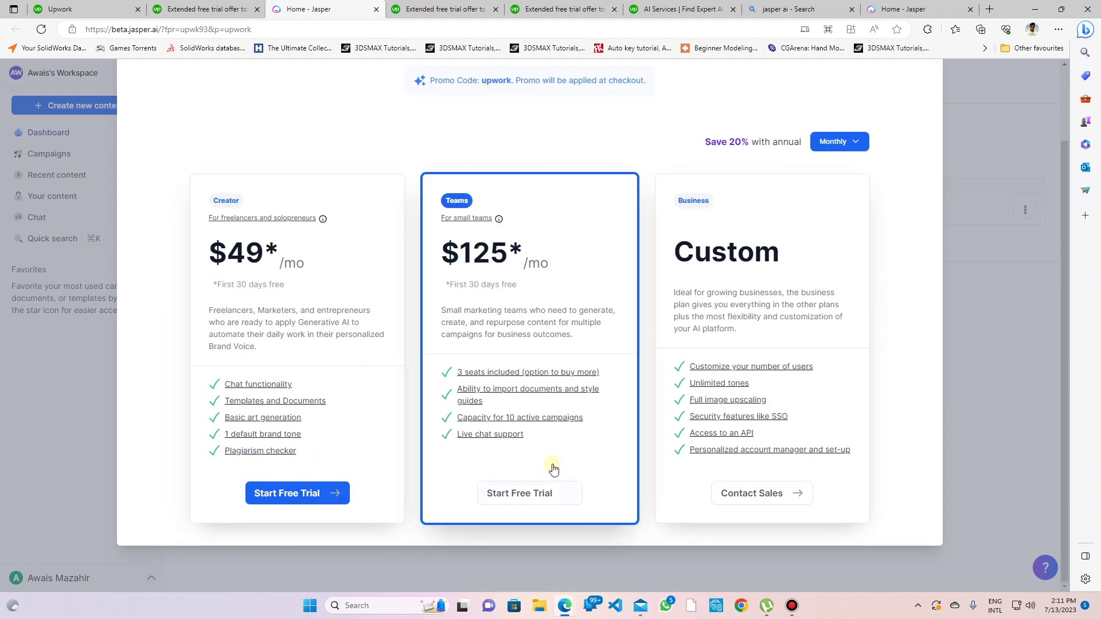
pyautogui.click(270, 271)
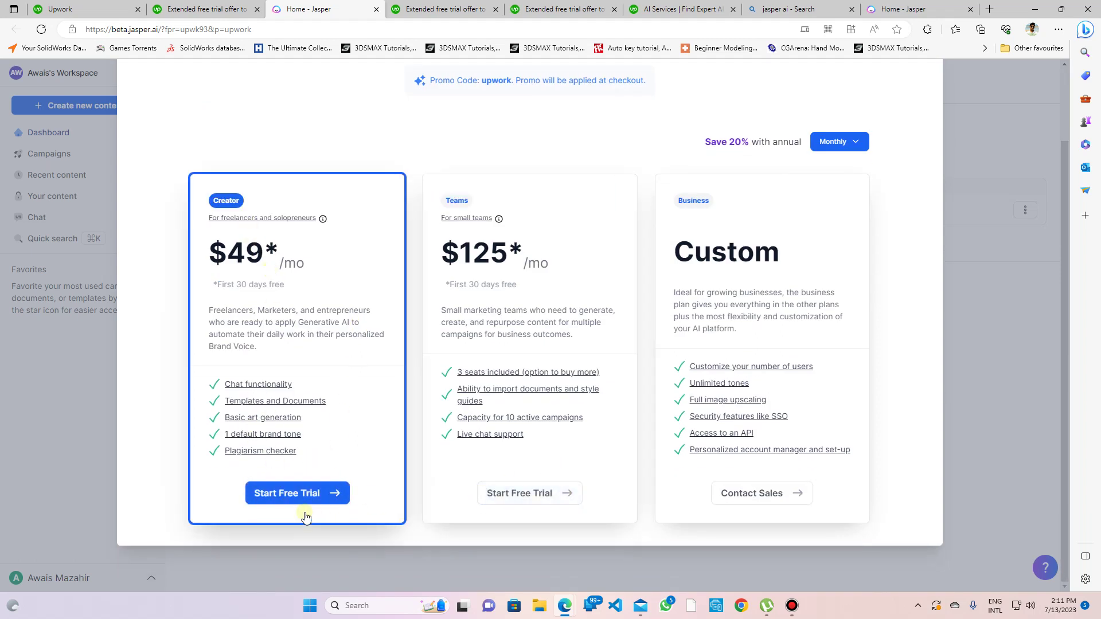
# - Start the Creator trial checkout and enter the five-digit SMS verification code for the saved card
pyautogui.click(319, 500)
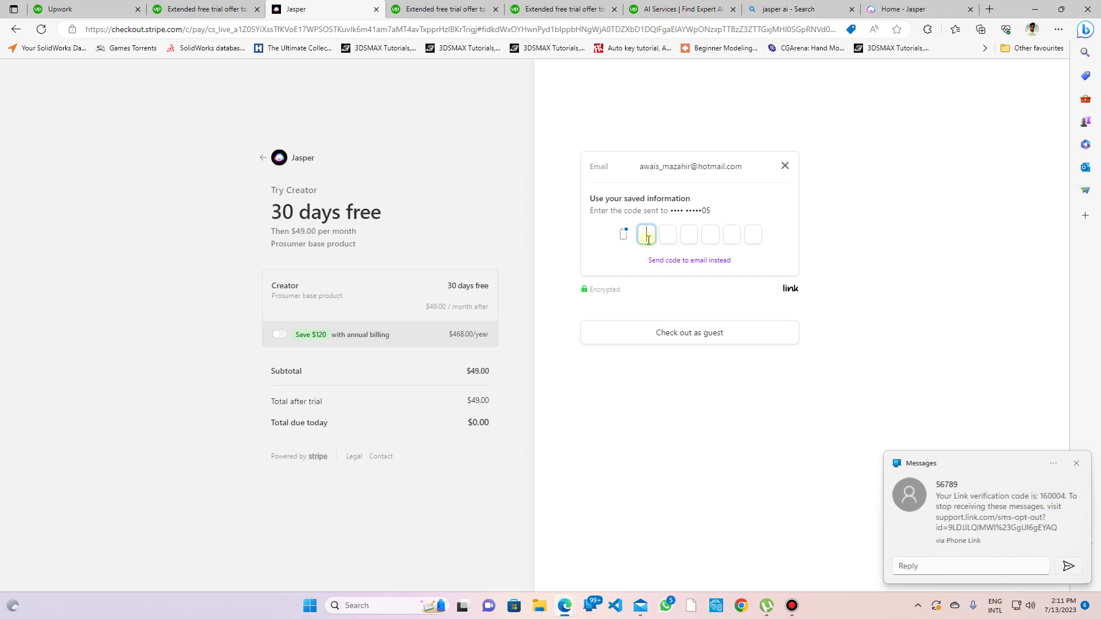
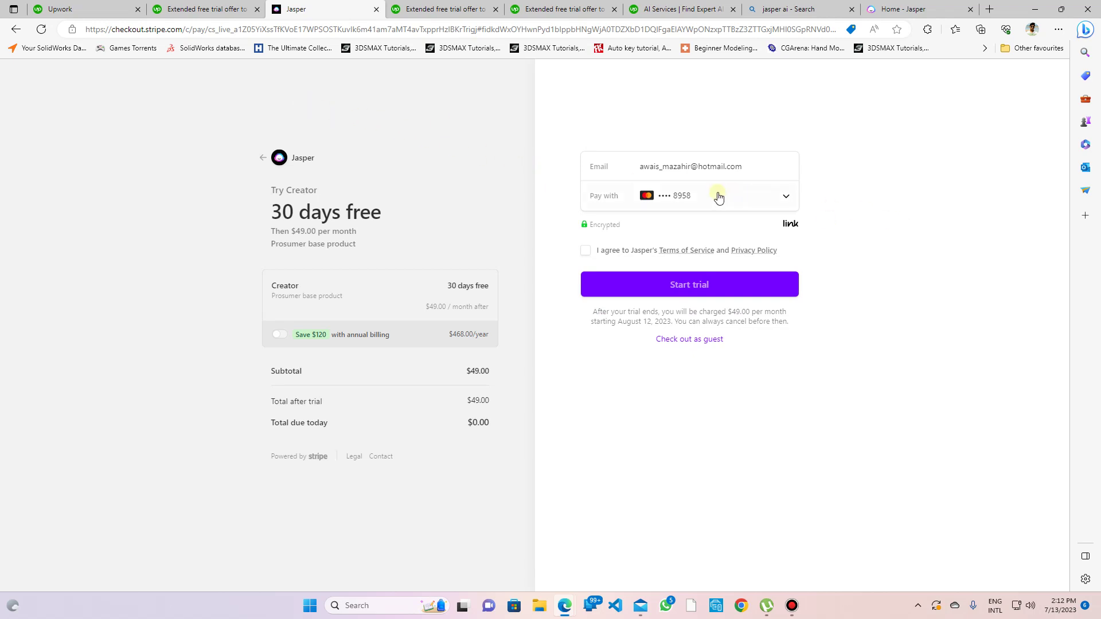
# - Accept Jasper's terms and privacy policy after reviewing the 30 days free, then $49.00/month lines
pyautogui.click(585, 252)
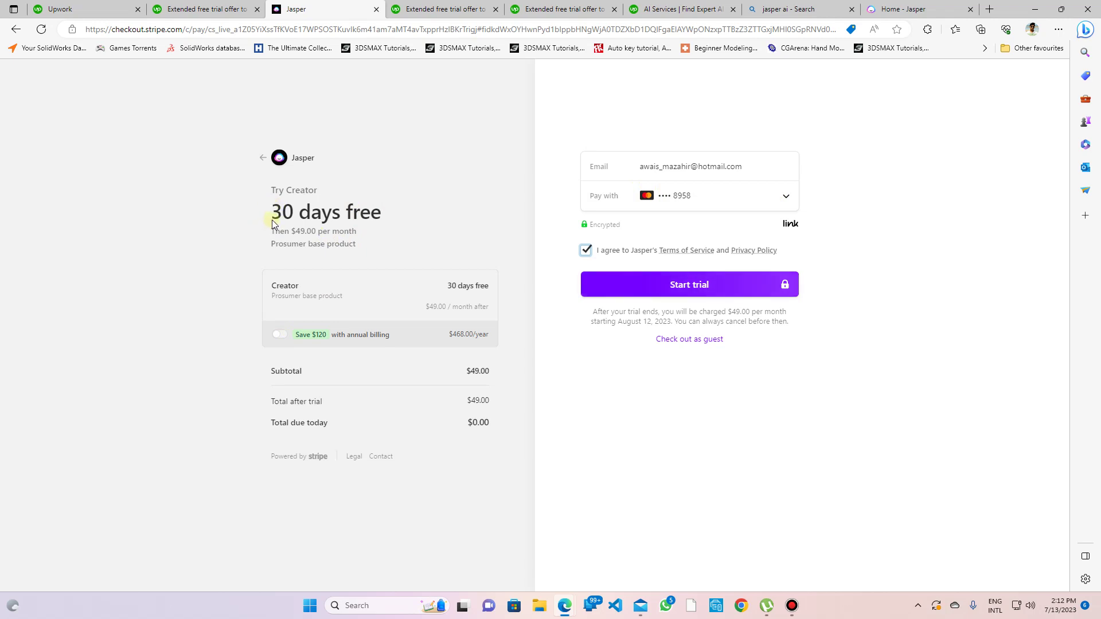
pyautogui.moveTo(271, 219); pyautogui.dragTo(386, 221)
pyautogui.click(273, 235)
pyautogui.moveTo(273, 235)
pyautogui.mouseDown()
pyautogui.moveTo(359, 243)
pyautogui.moveTo(267, 252)
pyautogui.mouseUp()
pyautogui.click(360, 243)
pyautogui.click(181, 377)
pyautogui.click(277, 335)
# - Submit the 30-day free Creator trial checkout with $0.00 due today
pyautogui.click(665, 290)
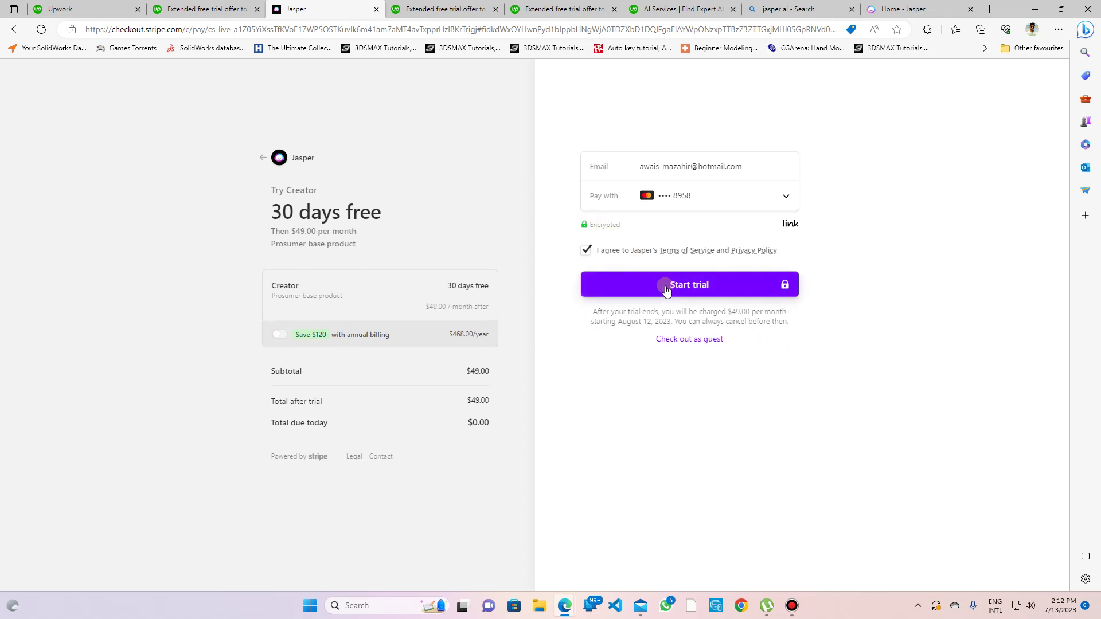
pyautogui.click(681, 292)
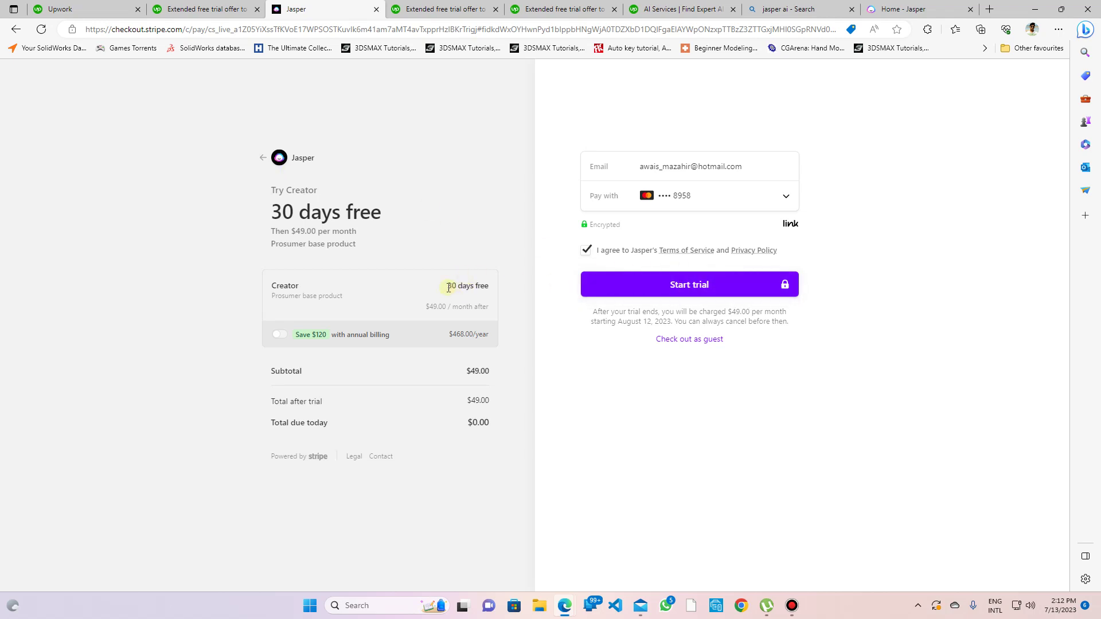
pyautogui.moveTo(448, 287); pyautogui.dragTo(506, 284)
pyautogui.click(328, 289)
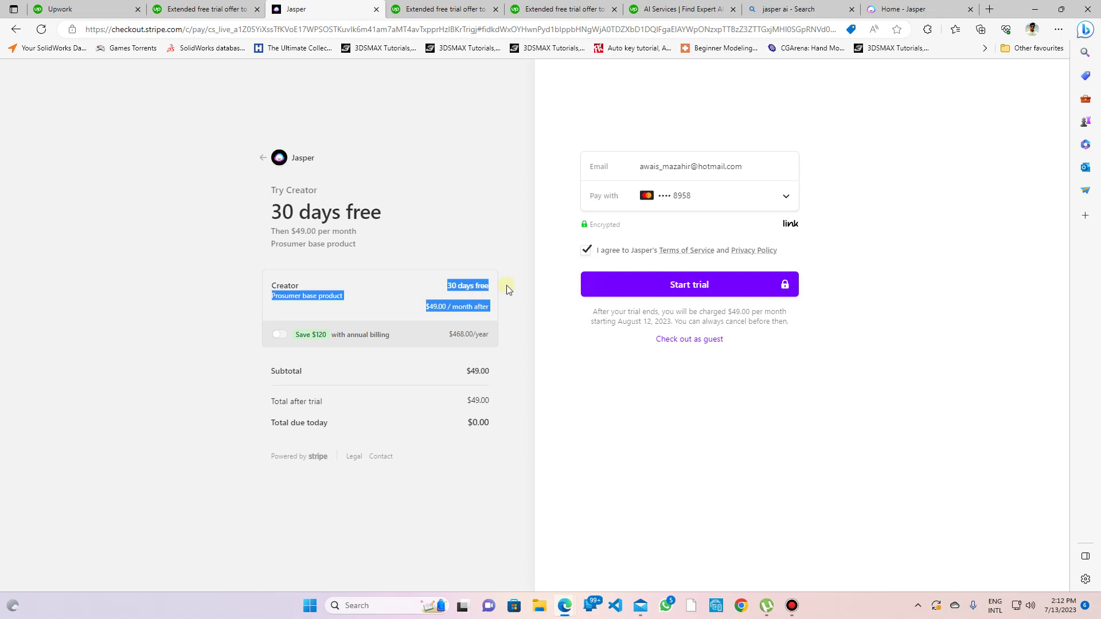
pyautogui.click(547, 343)
pyautogui.click(714, 290)
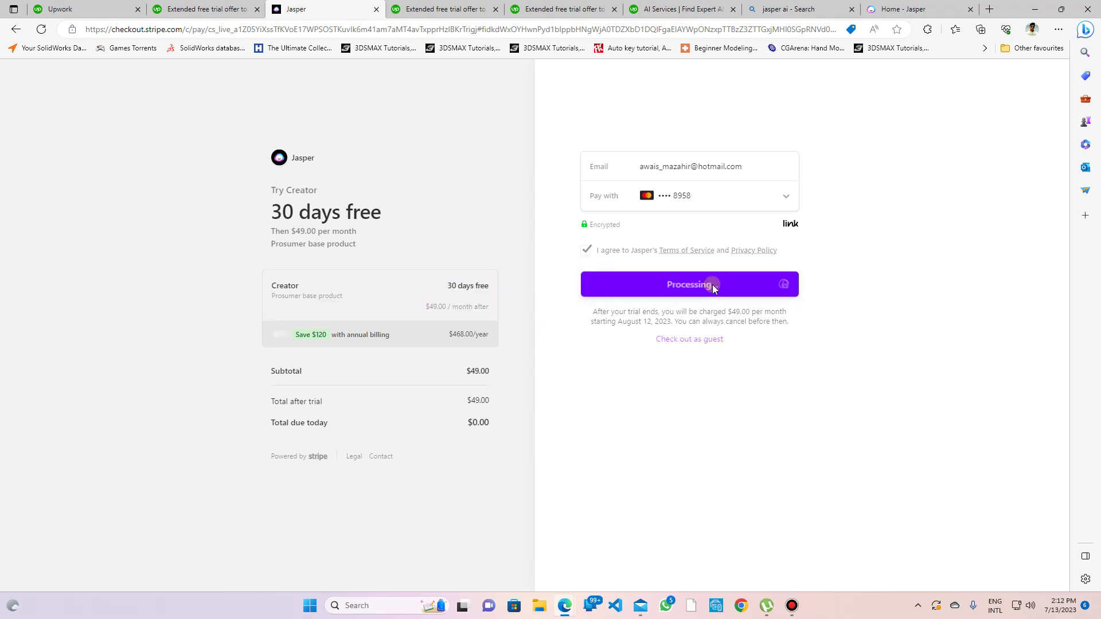
pyautogui.rightClick(674, 288)
# - Close the account setup modal and begin signing in with email
pyautogui.click(601, 462)
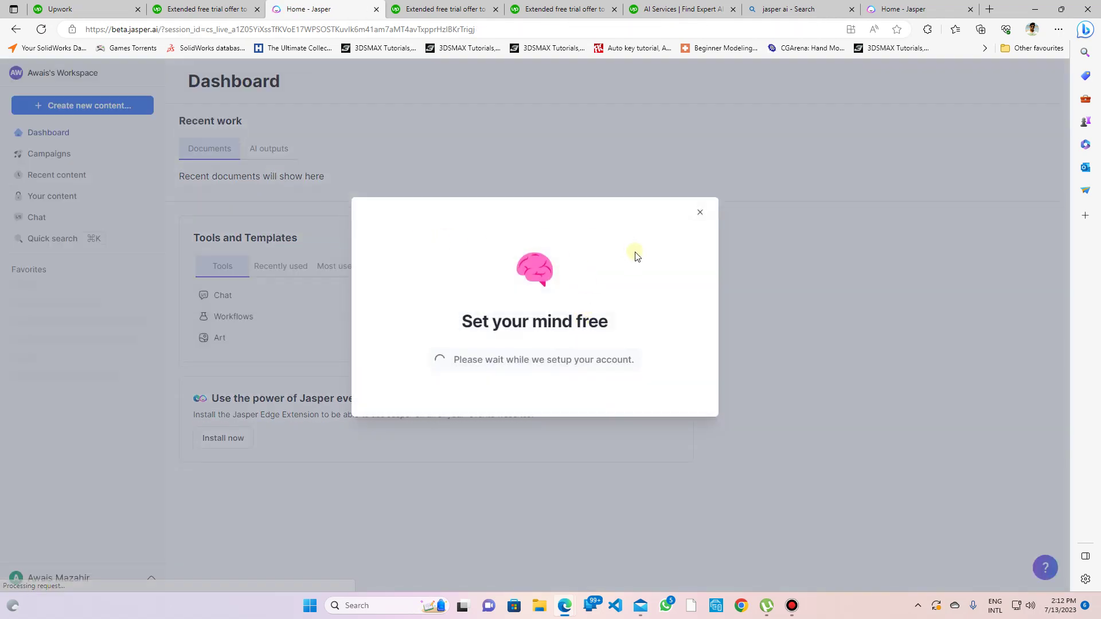
pyautogui.click(700, 213)
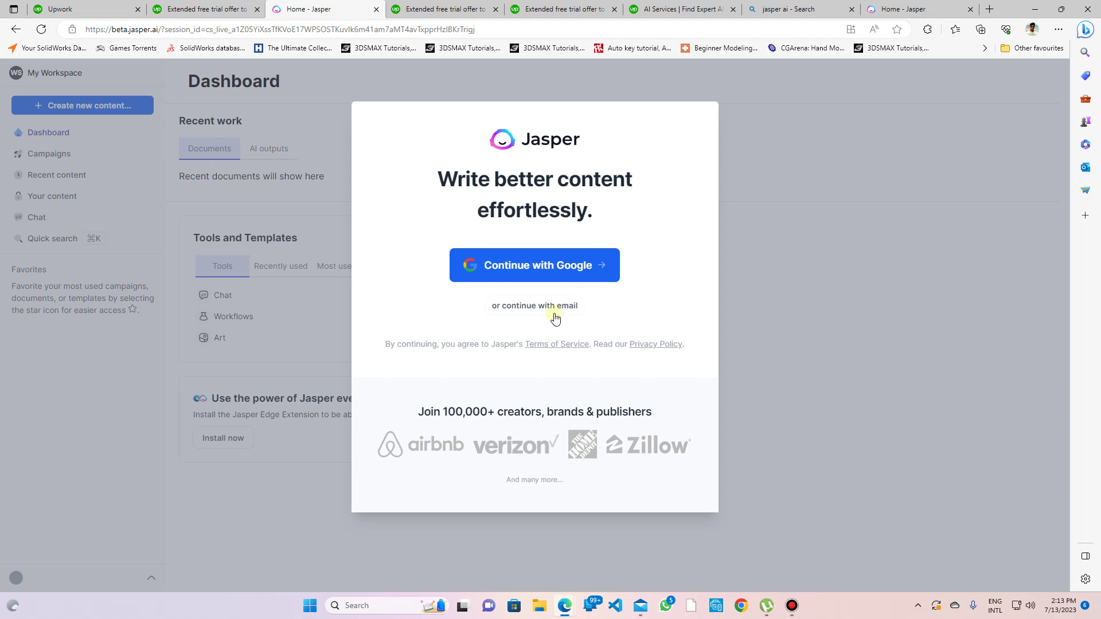
pyautogui.click(523, 308)
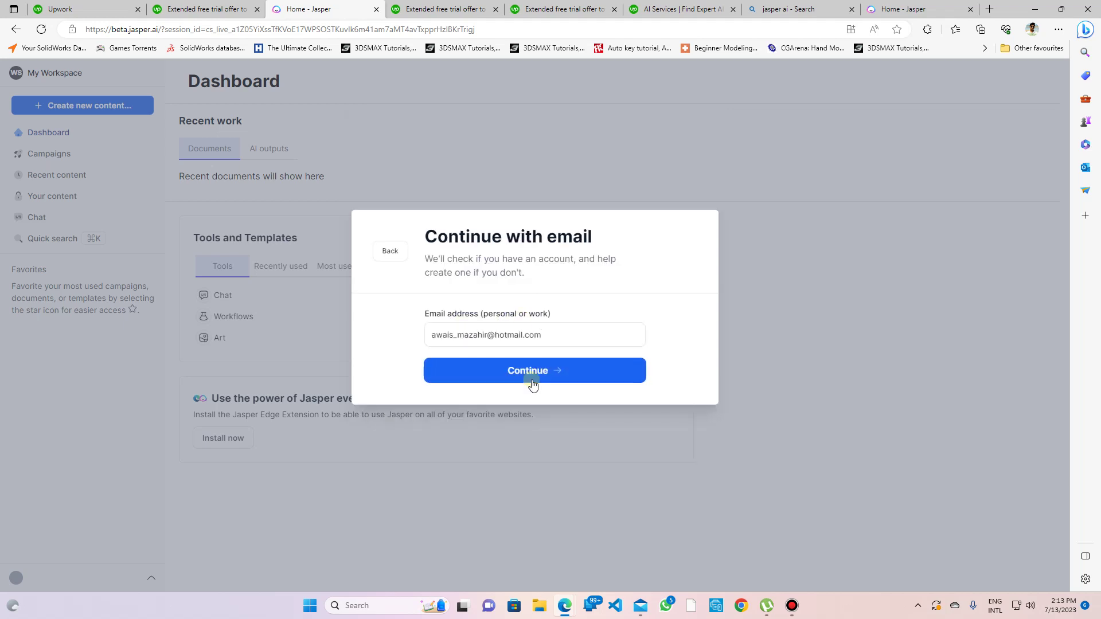
pyautogui.click(559, 368)
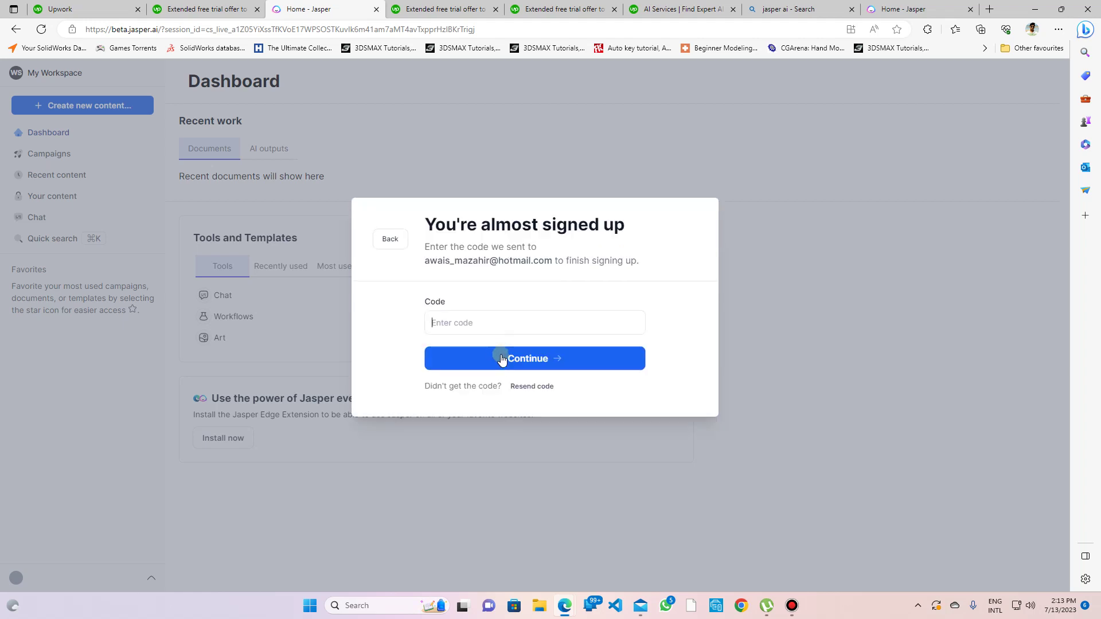
pyautogui.click(518, 322)
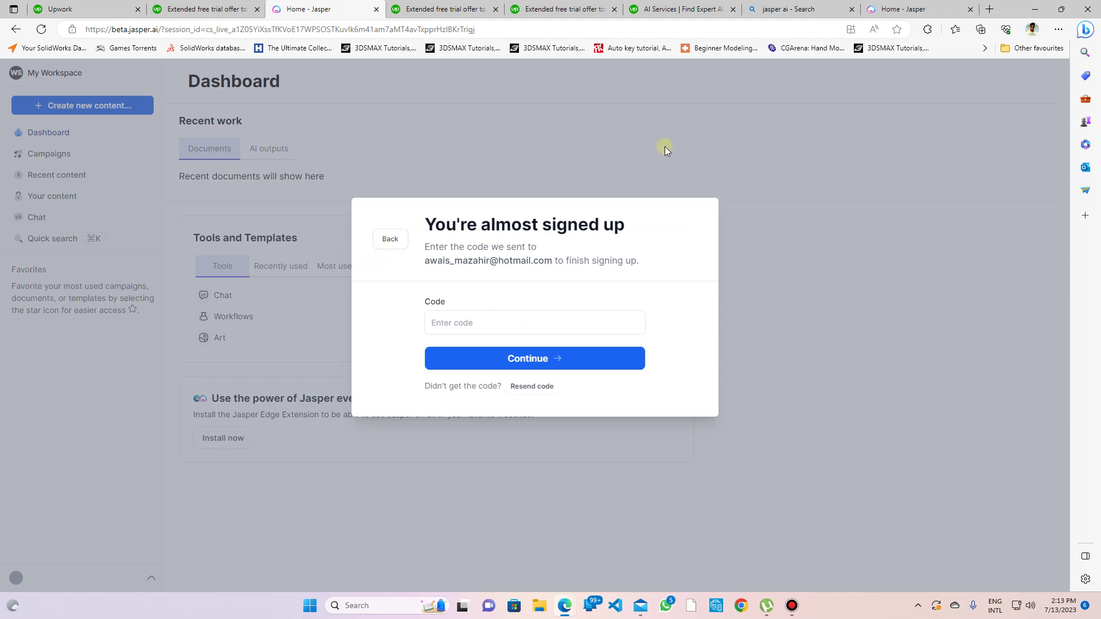
# - Reload Jasper's home page without the session id and request a fresh email sign-in
pyautogui.moveTo(496, 29); pyautogui.dragTo(358, 29)
pyautogui.moveTo(152, 13); pyautogui.dragTo(159, 17)
pyautogui.press('BackSpace')
pyautogui.press('Return')
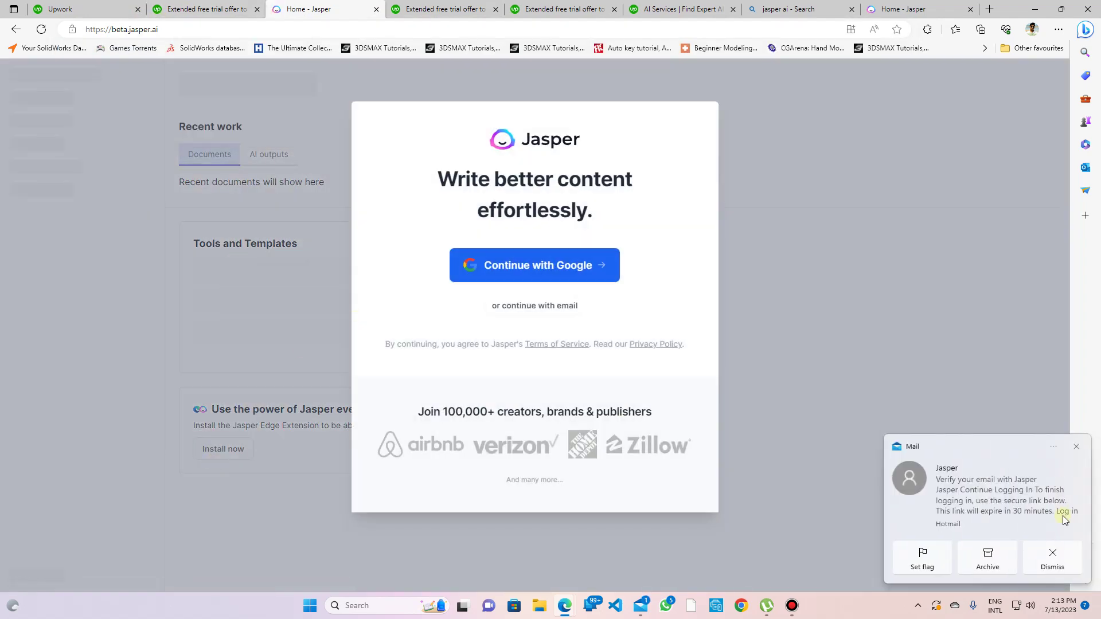
pyautogui.click(535, 305)
pyautogui.click(573, 373)
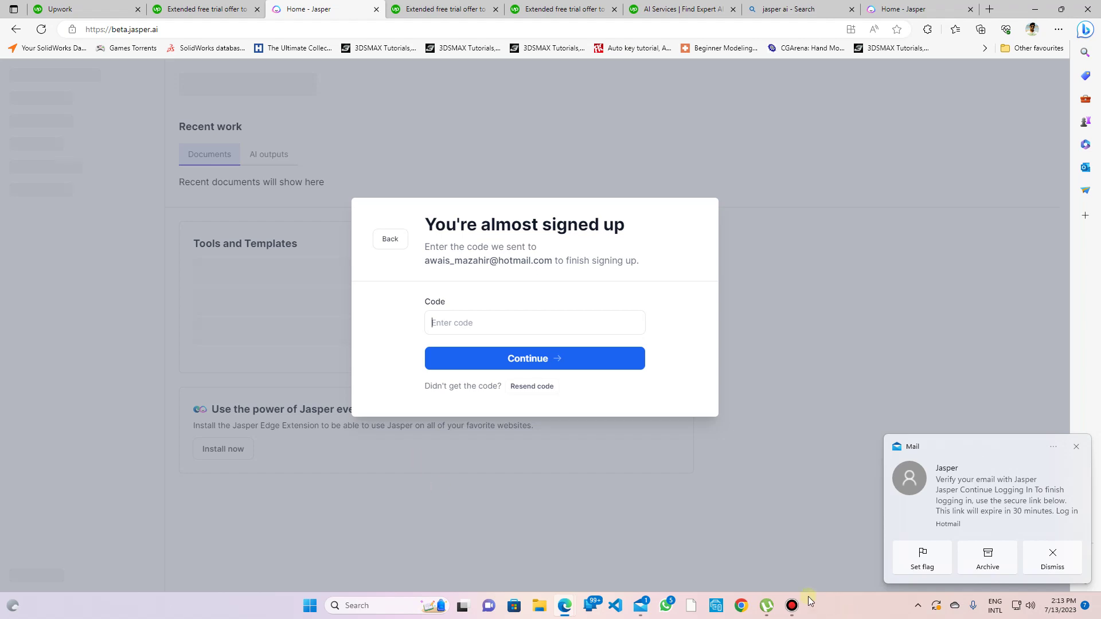
# - Copy the code from the newest Jasper email in Mail and submit it to sign in
pyautogui.moveTo(638, 608)
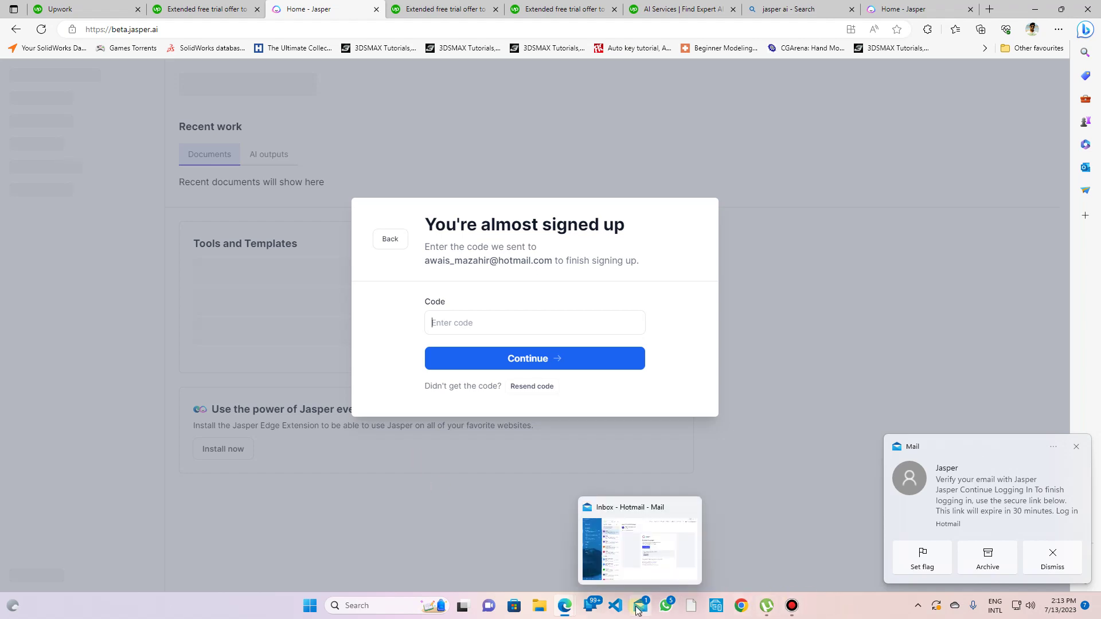
pyautogui.click(638, 609)
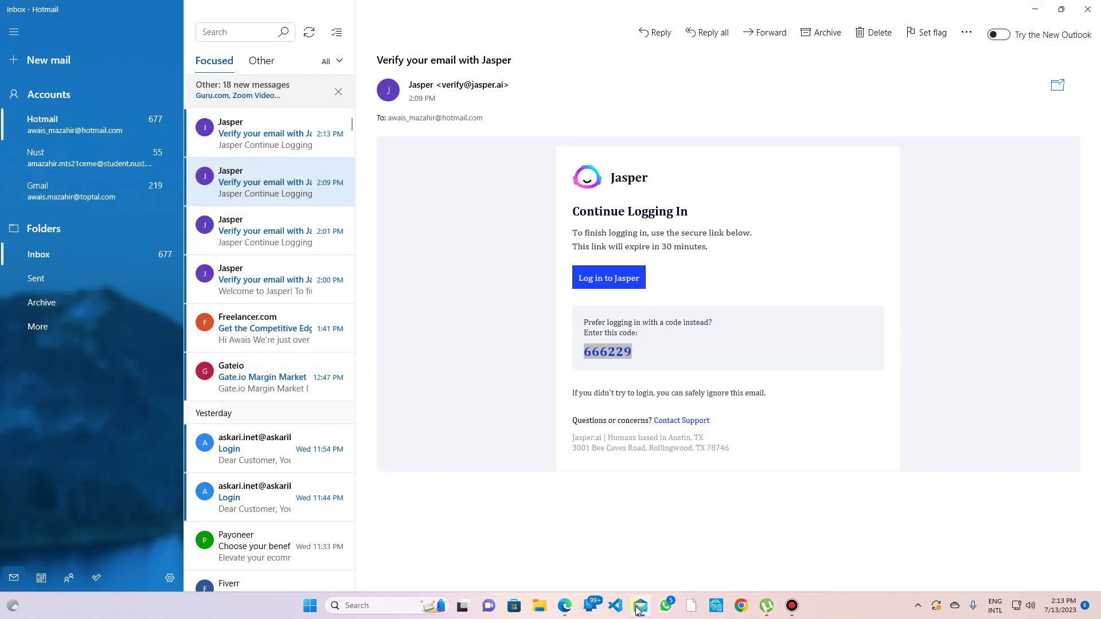
pyautogui.click(279, 144)
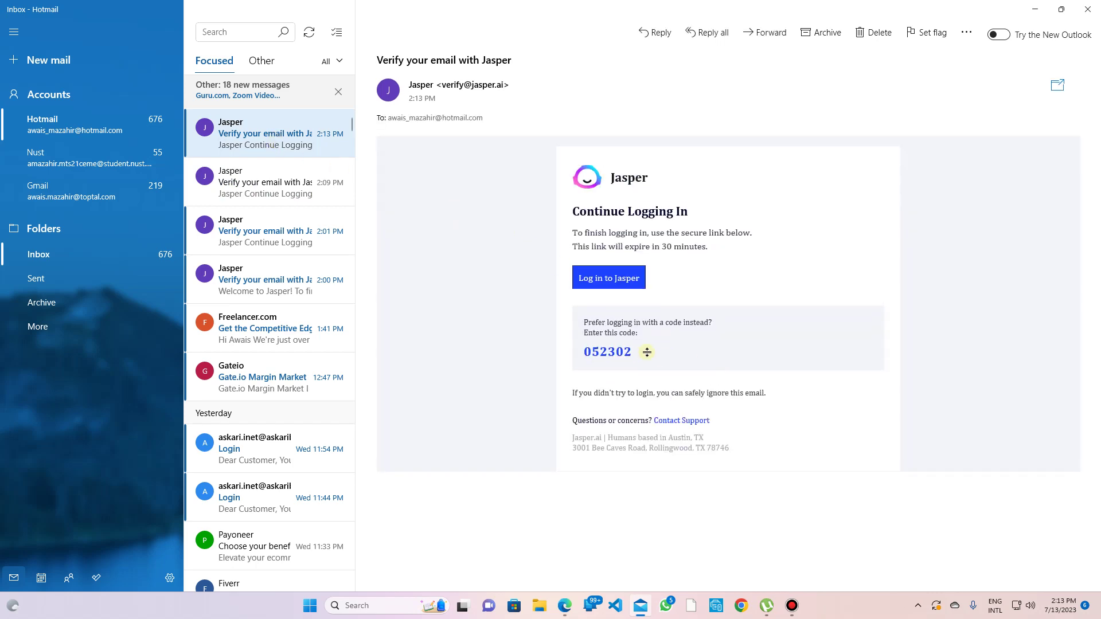
pyautogui.doubleClick(585, 355)
pyautogui.hotkey('ctrl', 'c')
pyautogui.click(1034, 9)
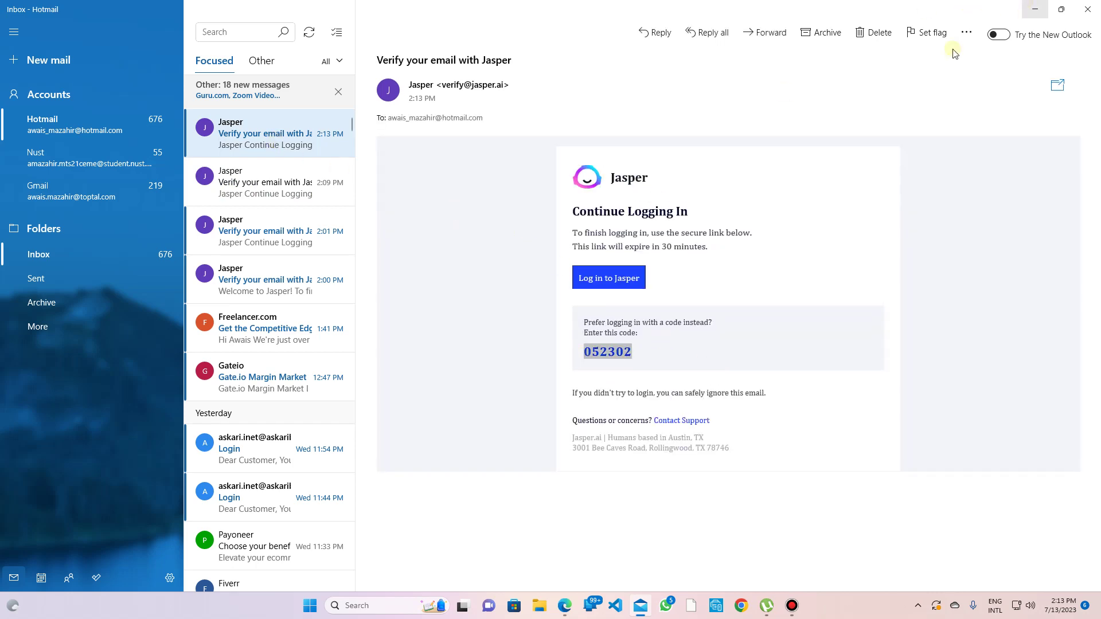
pyautogui.click(513, 325)
pyautogui.hotkey('ctrl', 'v')
pyautogui.click(544, 358)
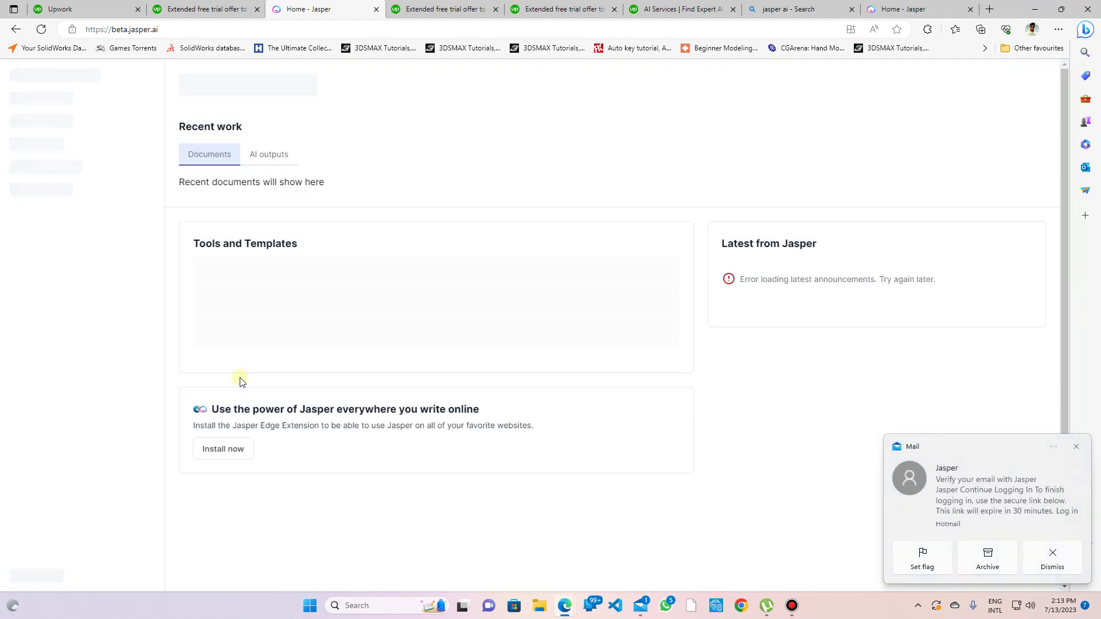
# - Dismiss the Mail notification and open the Art image generator from the Dashboard
pyautogui.click(1076, 447)
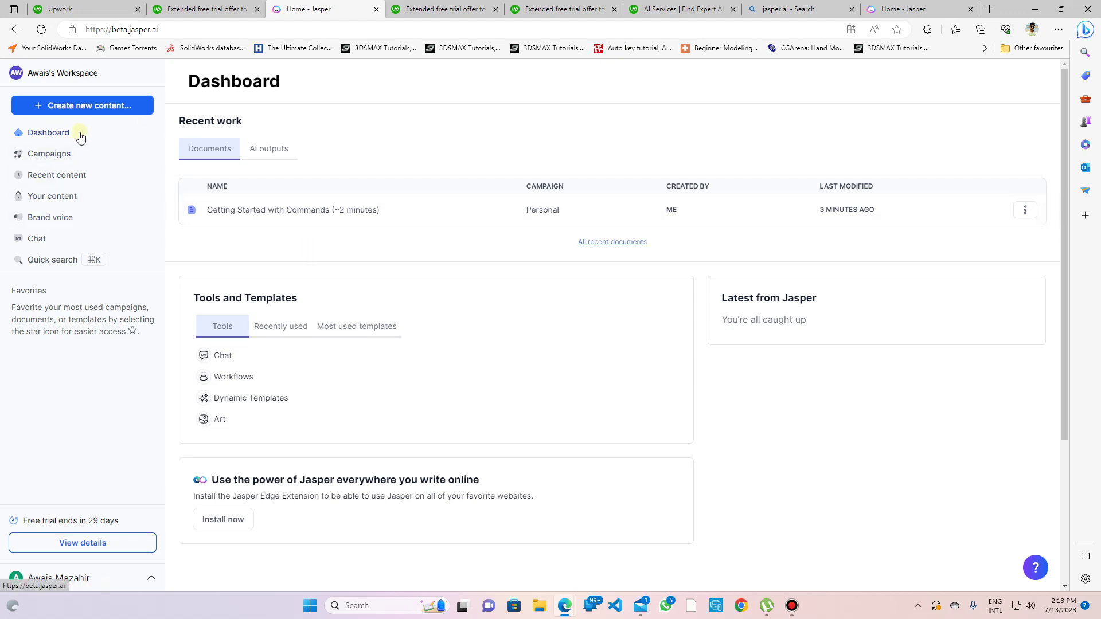
pyautogui.scroll(-3, 293, 373)
pyautogui.scroll(3, 278, 376)
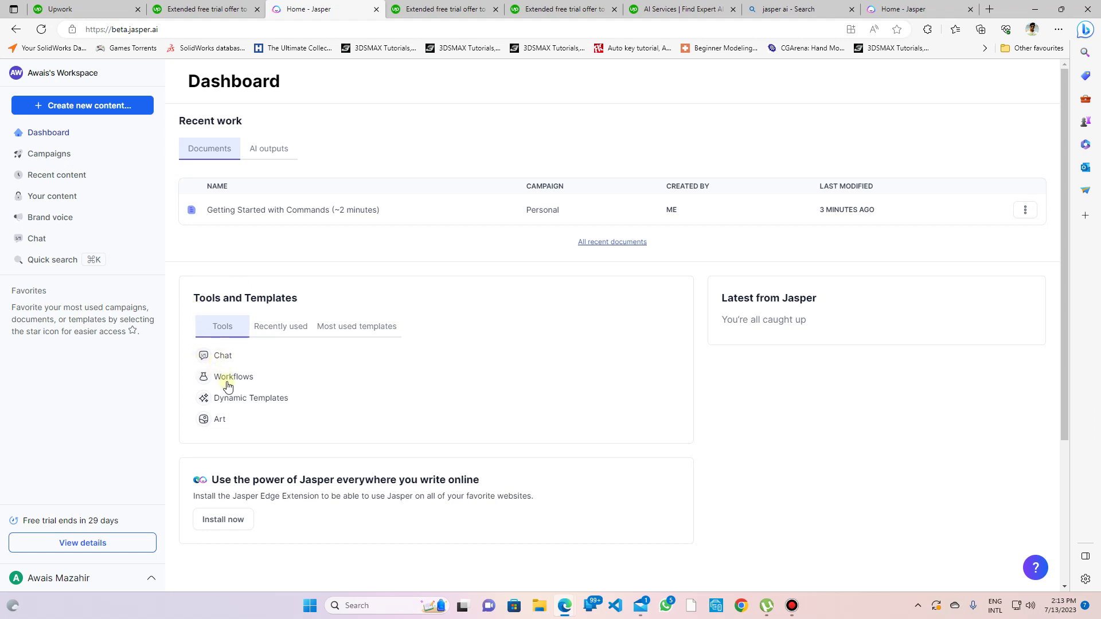
pyautogui.click(212, 421)
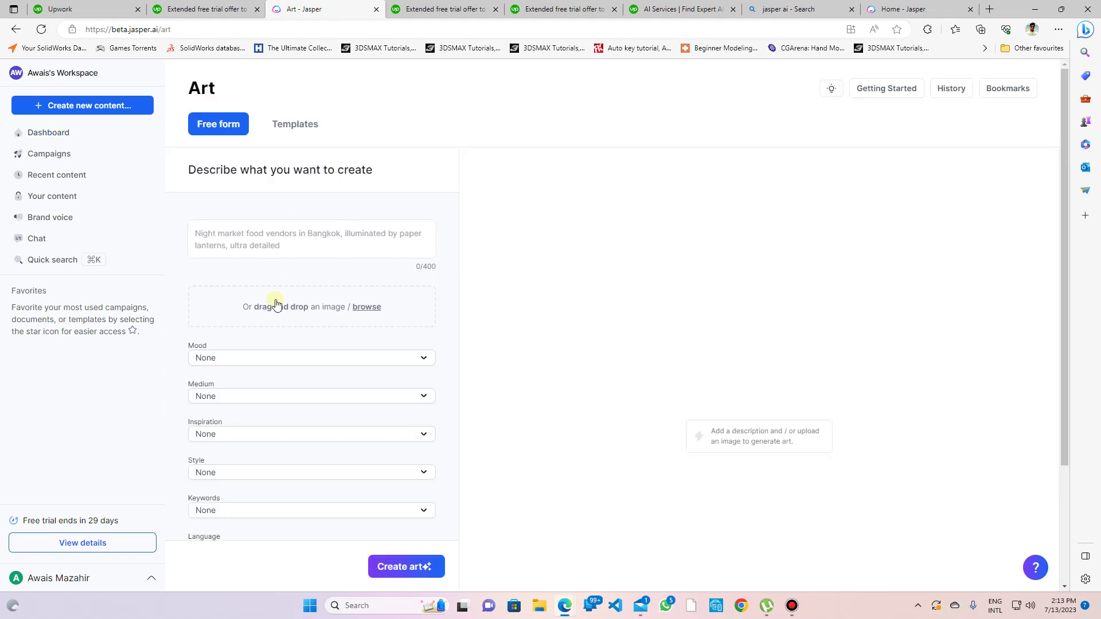
# - Enter the prompt 'Create a youtube thumbnail for programming' and enhance it into a detailed description
pyautogui.click(228, 361)
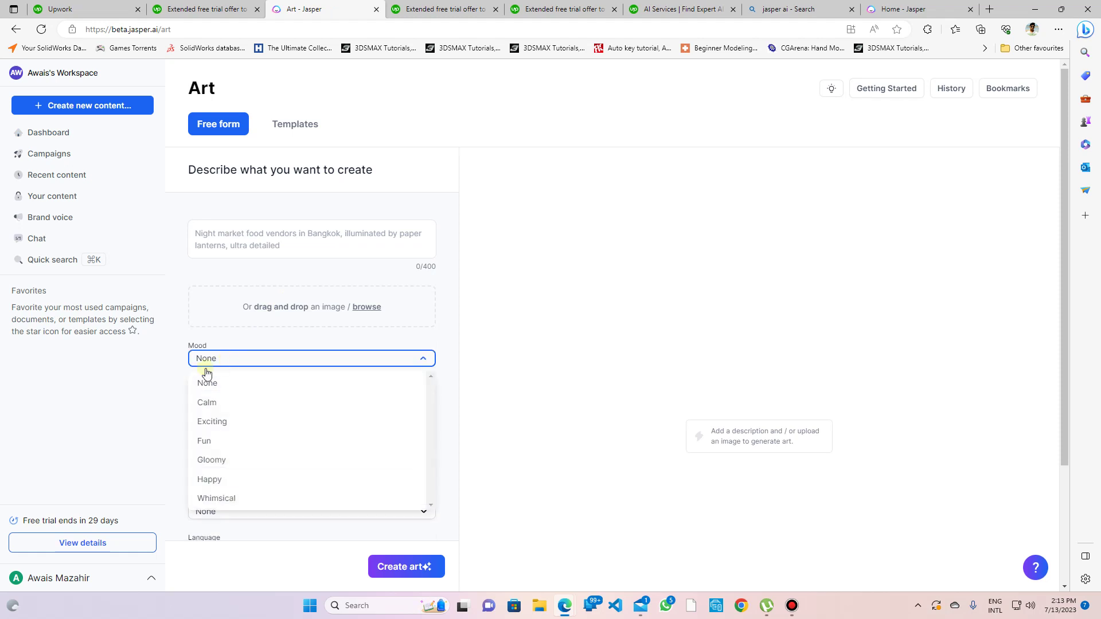
pyautogui.click(128, 411)
pyautogui.scroll(-3, 454, 432)
pyautogui.scroll(3, 376, 425)
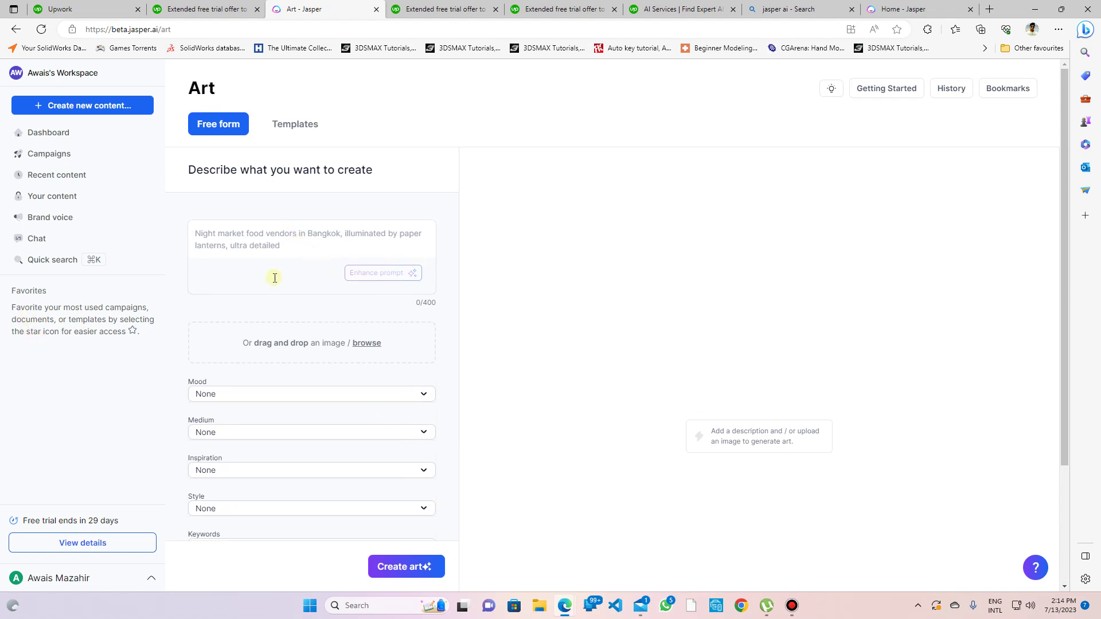
pyautogui.click(274, 278)
pyautogui.write('Create a')
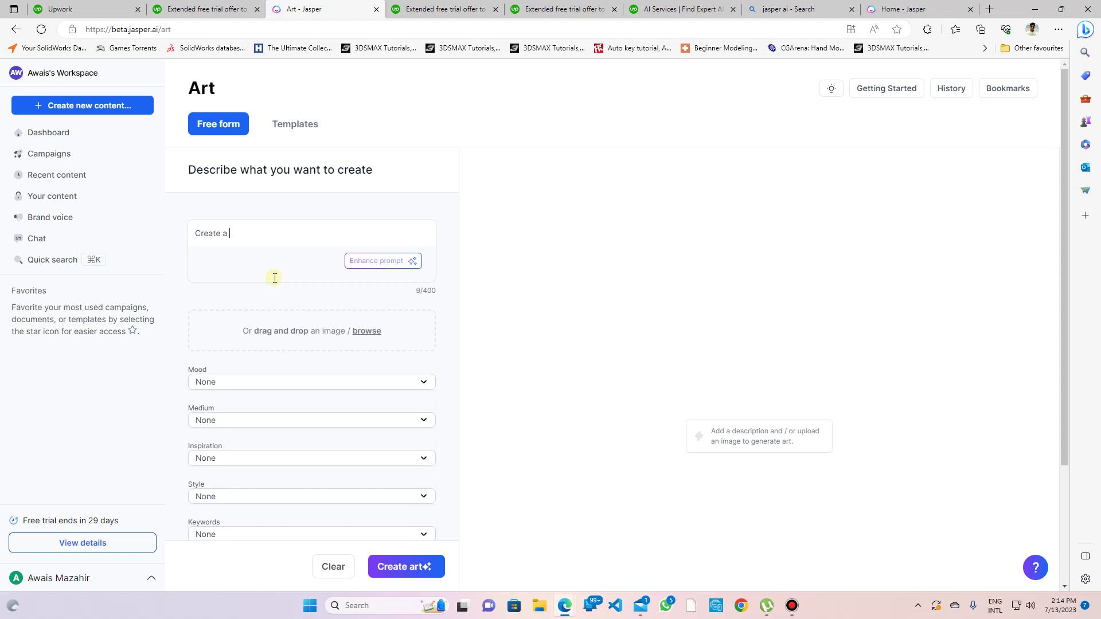
pyautogui.write(' youtube thumbnail for programmin')
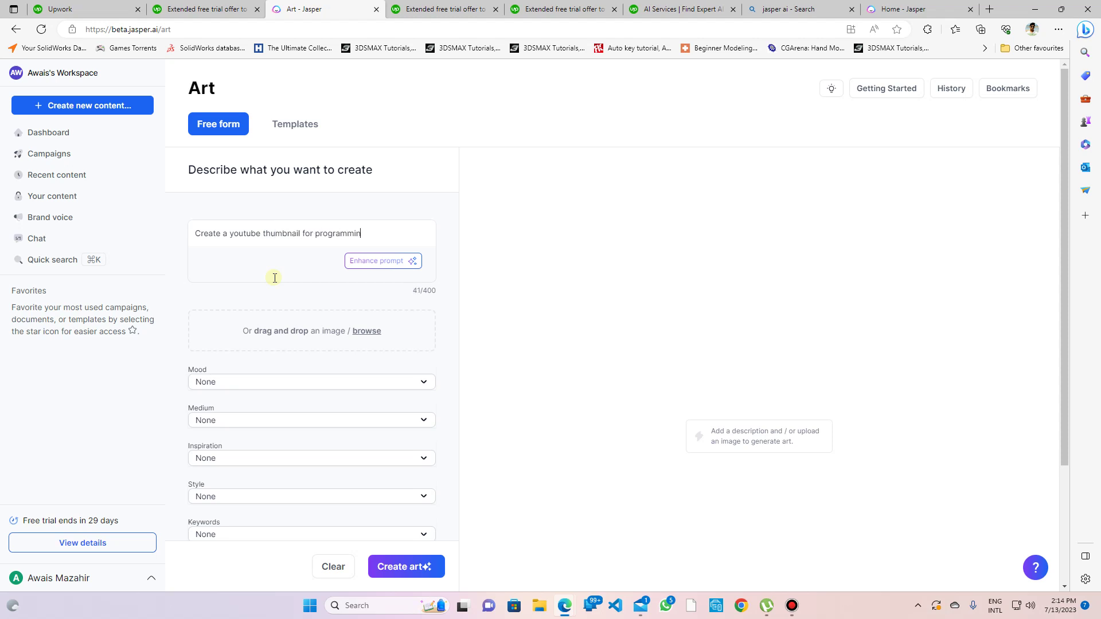
pyautogui.write('g channel')
pyautogui.click(398, 269)
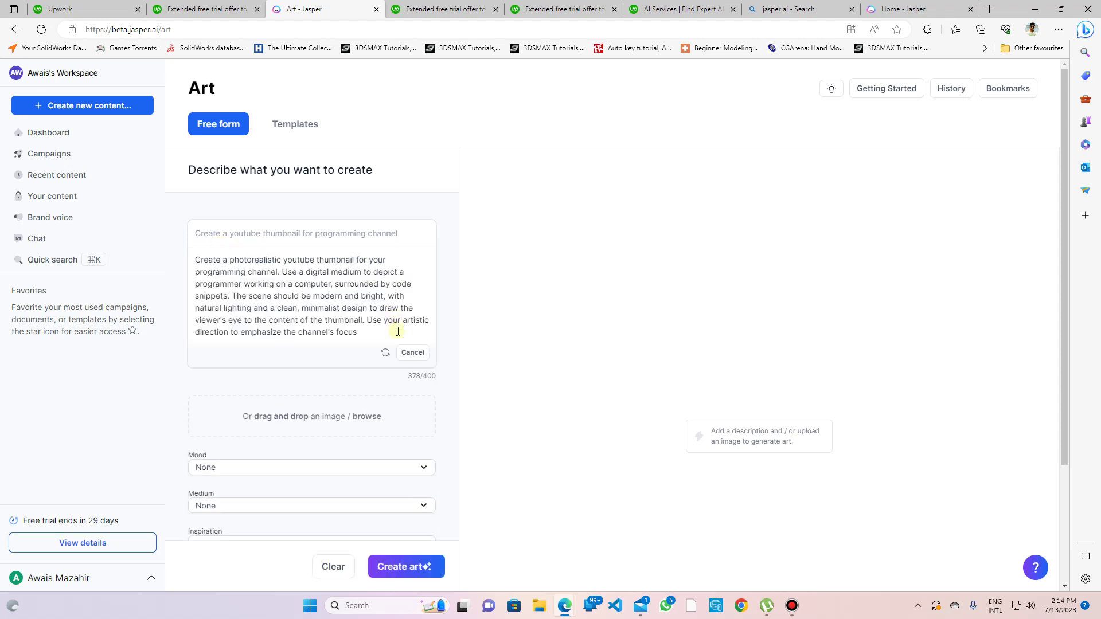
# - Review the 378-character enhanced photorealistic description and start creating the art
pyautogui.moveTo(373, 331); pyautogui.dragTo(184, 235)
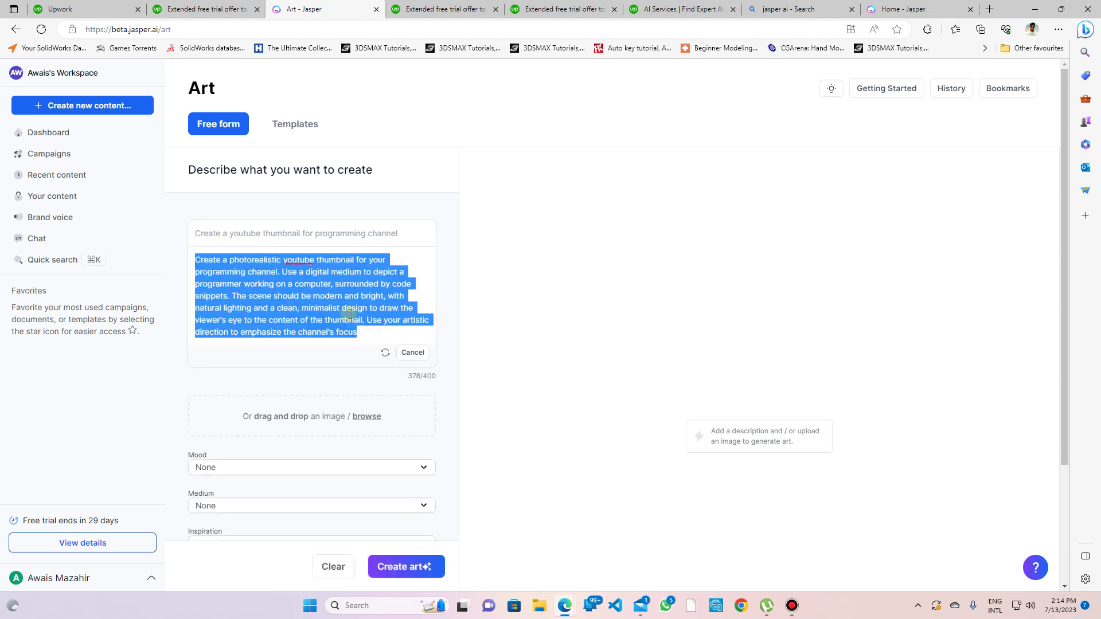
pyautogui.click(361, 333)
pyautogui.scroll(-1, 299, 298)
pyautogui.scroll(-1, 299, 298)
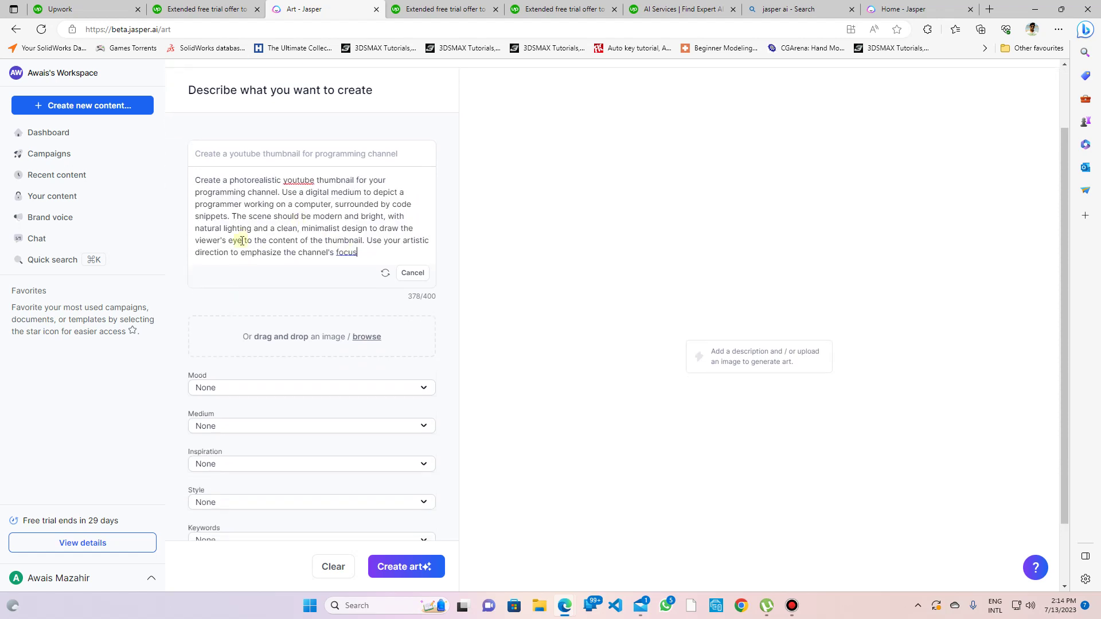
pyautogui.moveTo(371, 253); pyautogui.dragTo(172, 166)
pyautogui.click(381, 251)
pyautogui.scroll(-1, 450, 499)
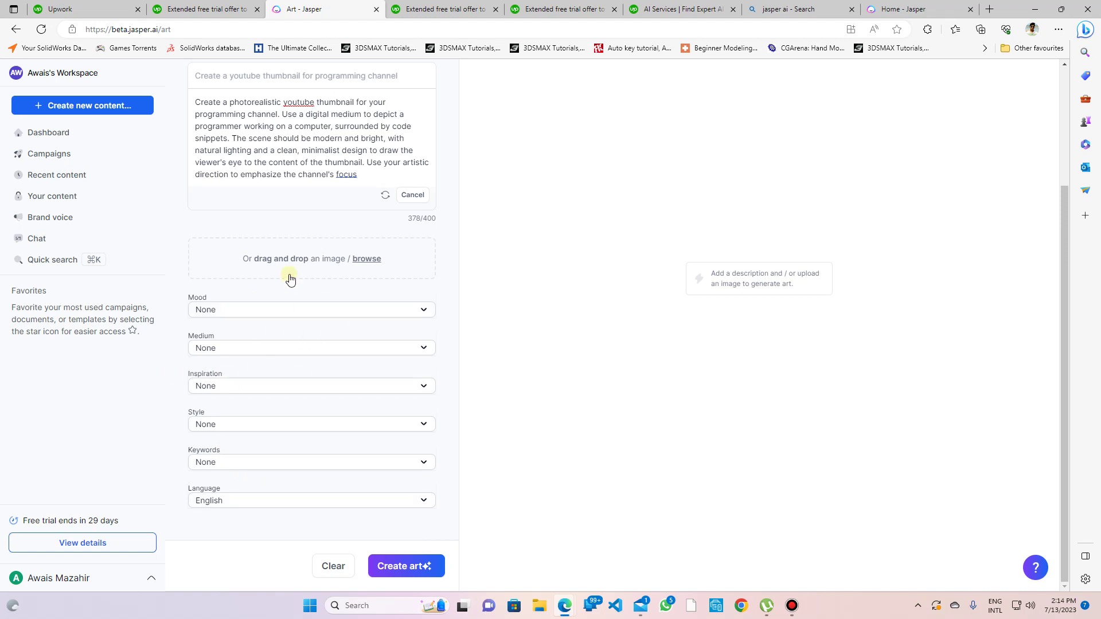
pyautogui.click(413, 569)
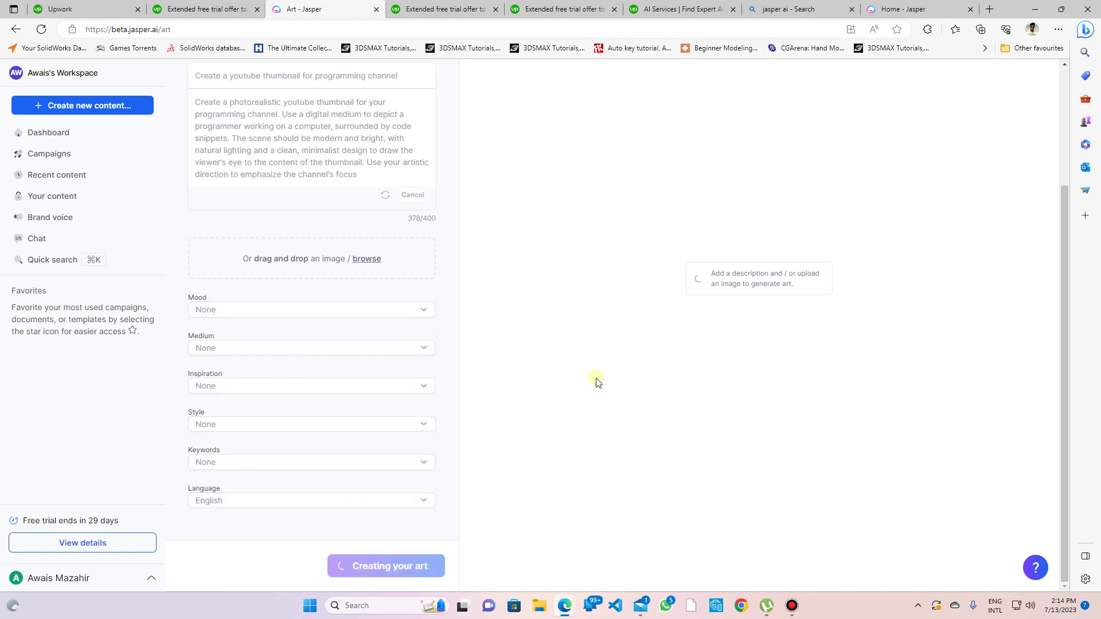
# - Scroll through the four generated programming-thumbnail images in the Art results panel
pyautogui.scroll(3, 532, 332)
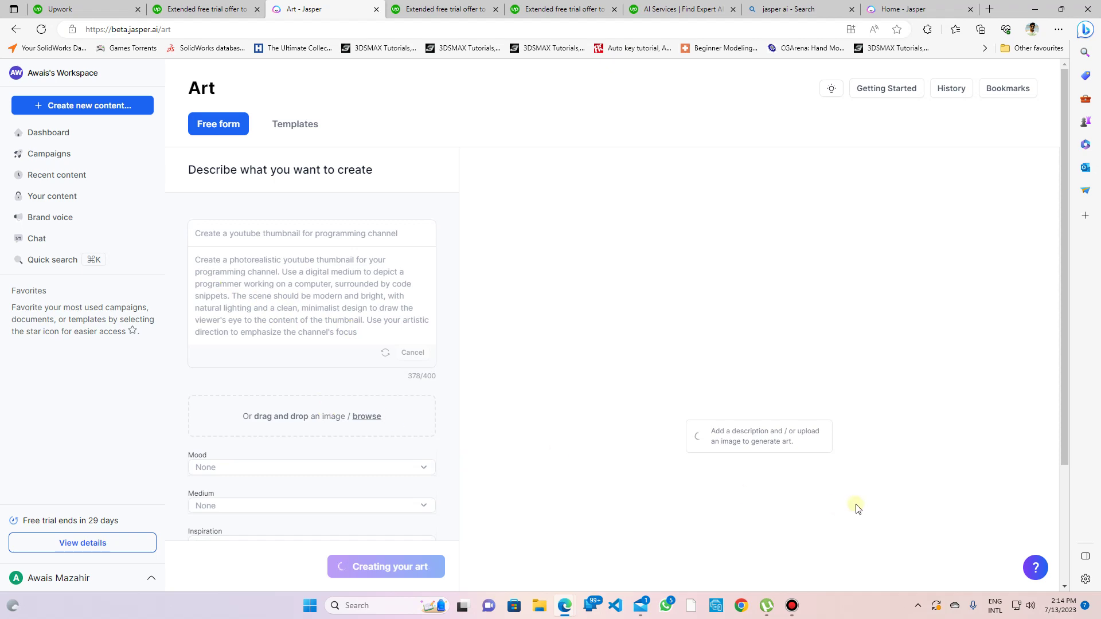
pyautogui.scroll(-3, 693, 304)
pyautogui.scroll(3, 693, 304)
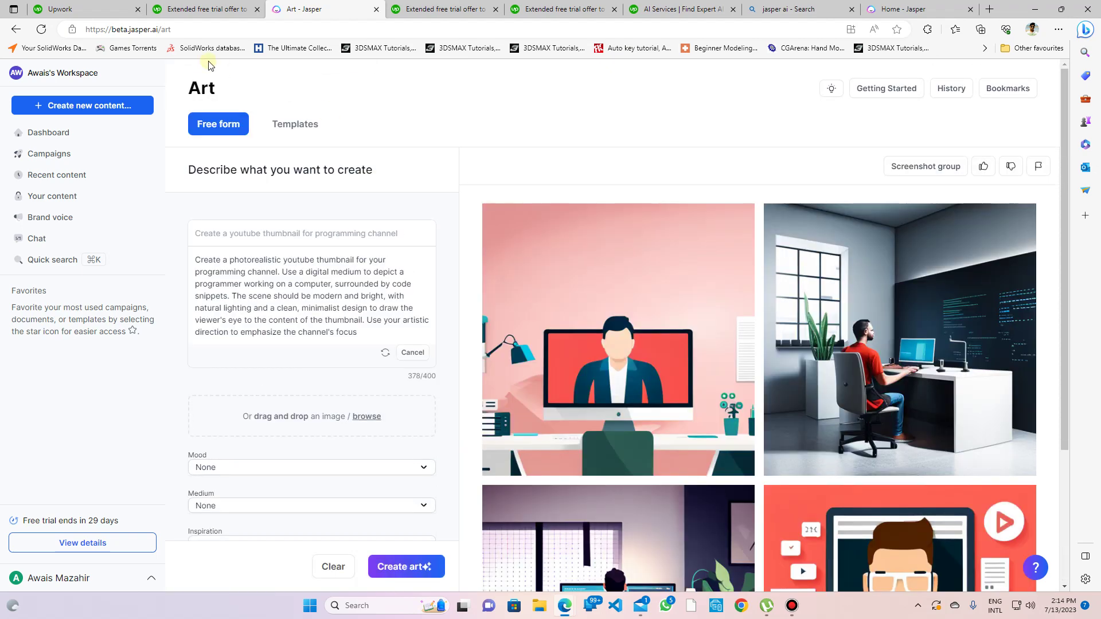
pyautogui.scroll(-2, 695, 347)
pyautogui.scroll(-1, 695, 347)
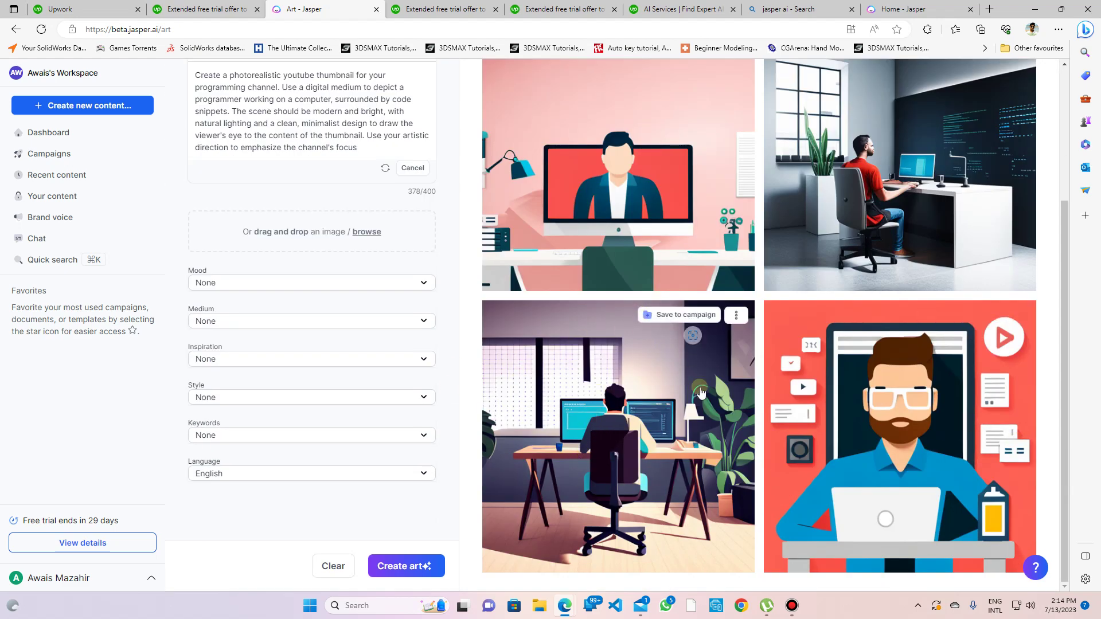
pyautogui.scroll(3, 785, 205)
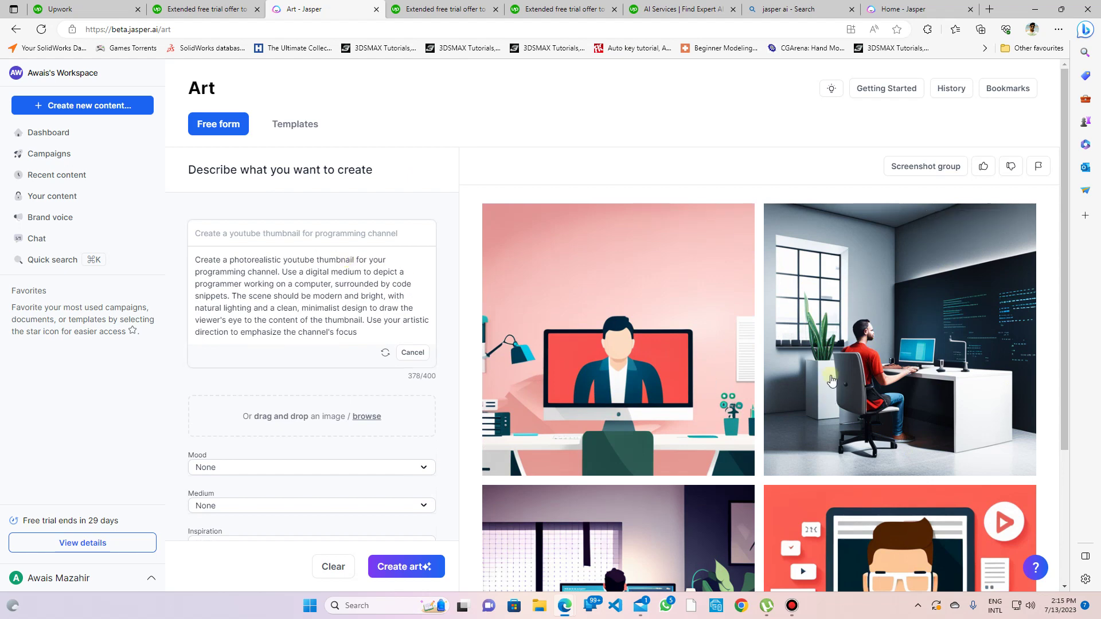
pyautogui.scroll(-3, 714, 356)
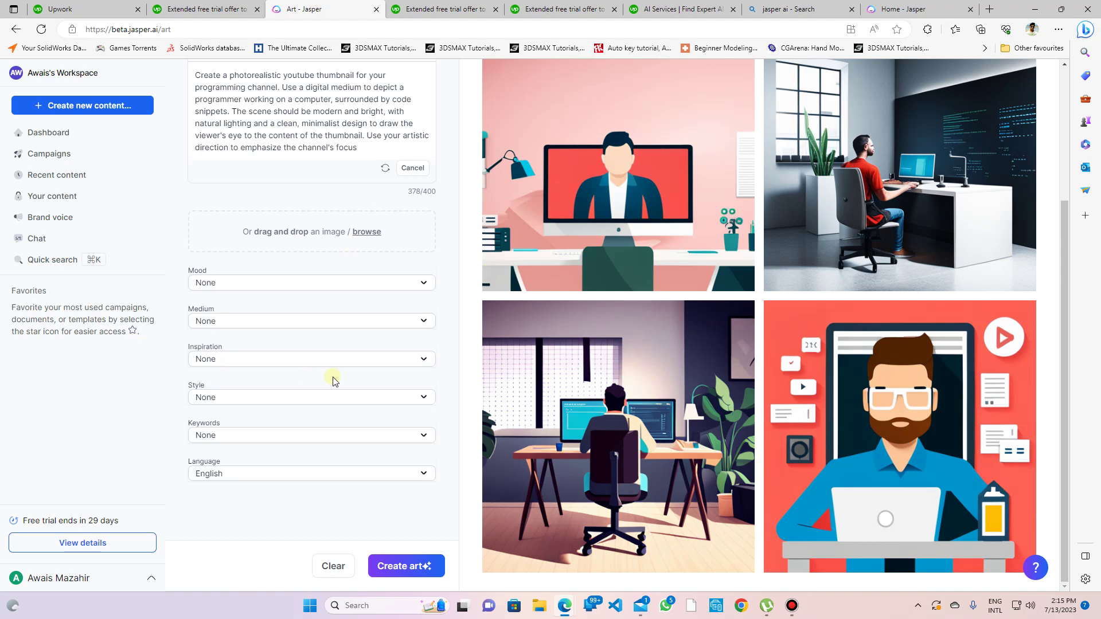
pyautogui.click(43, 218)
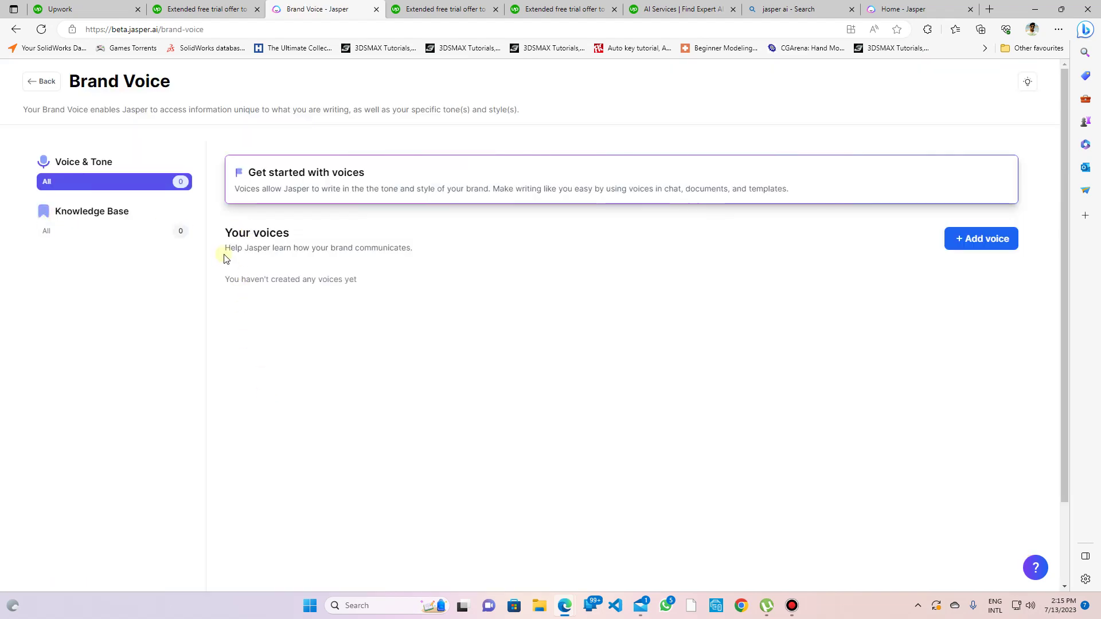
pyautogui.moveTo(223, 257); pyautogui.dragTo(433, 247)
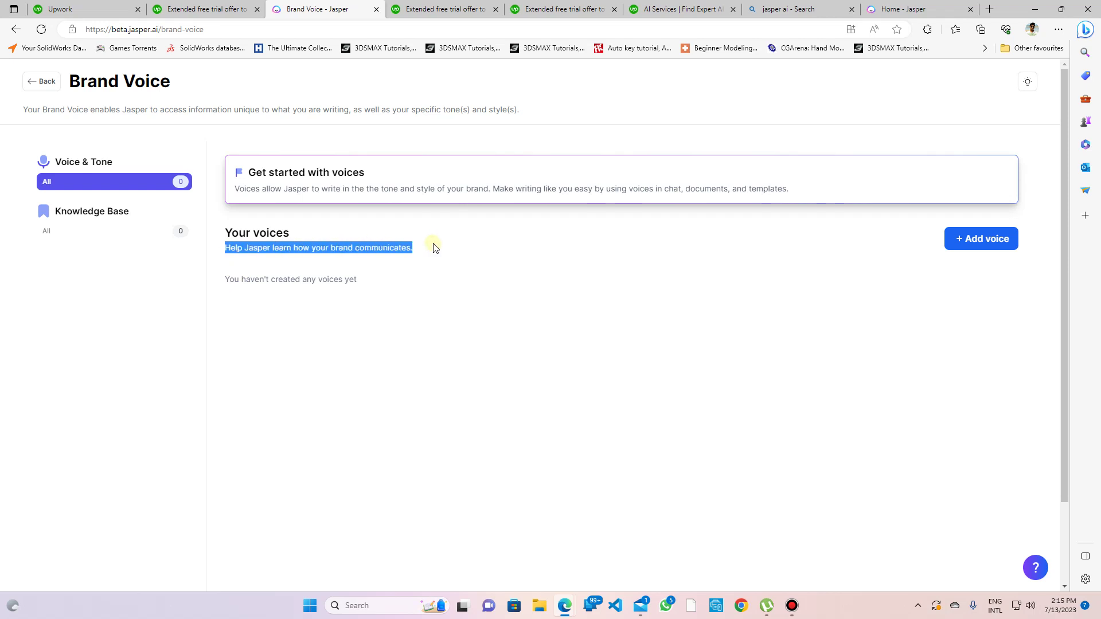
pyautogui.click(434, 248)
pyautogui.click(960, 244)
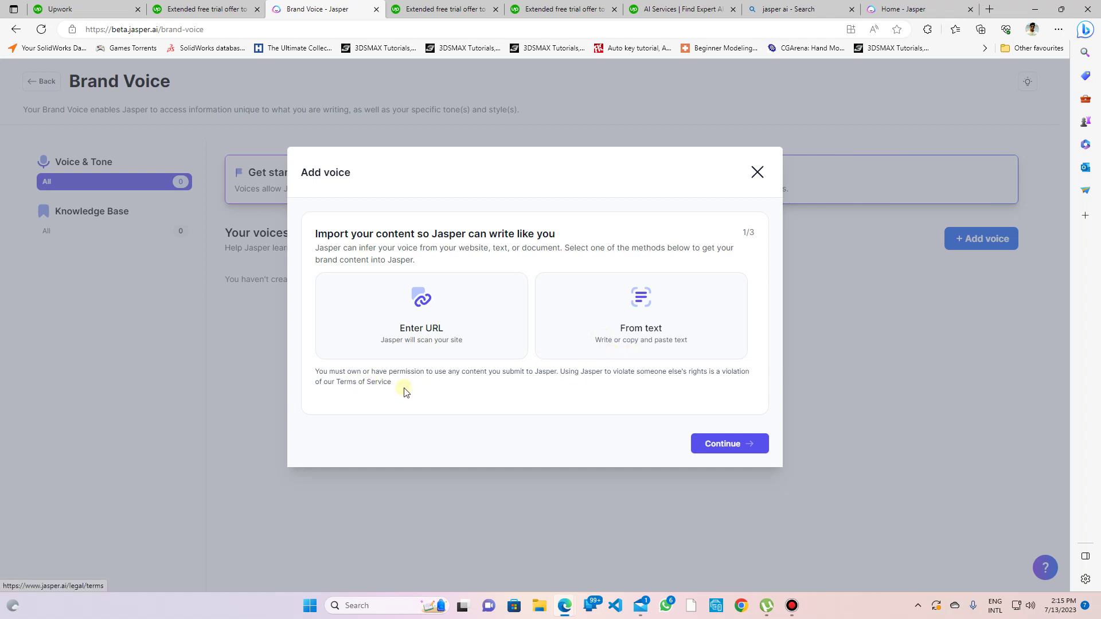
pyautogui.click(756, 173)
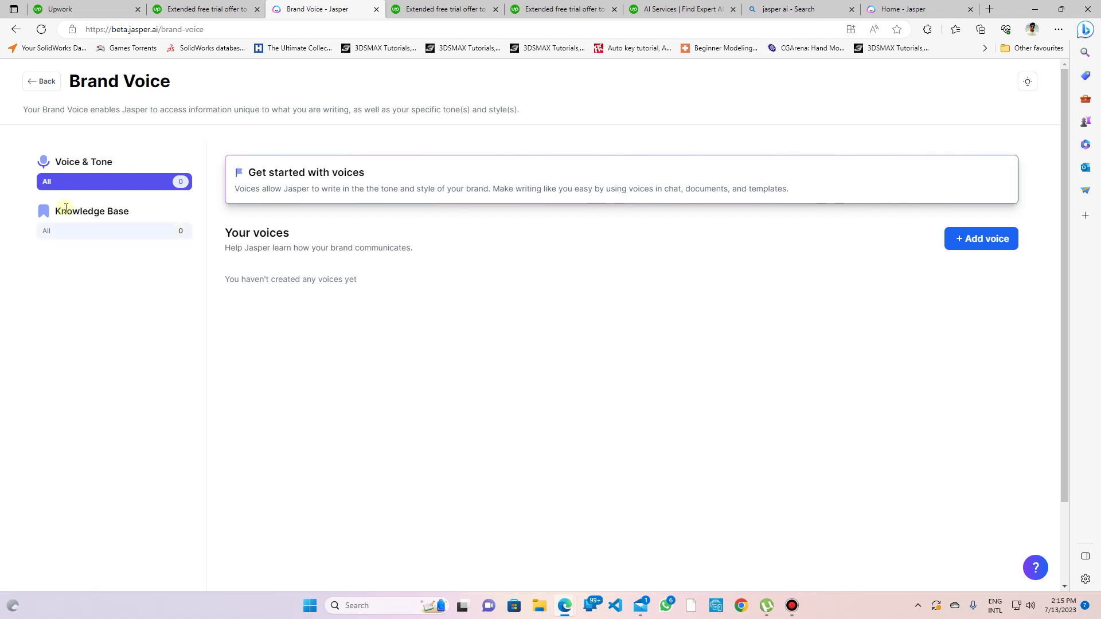
pyautogui.click(20, 32)
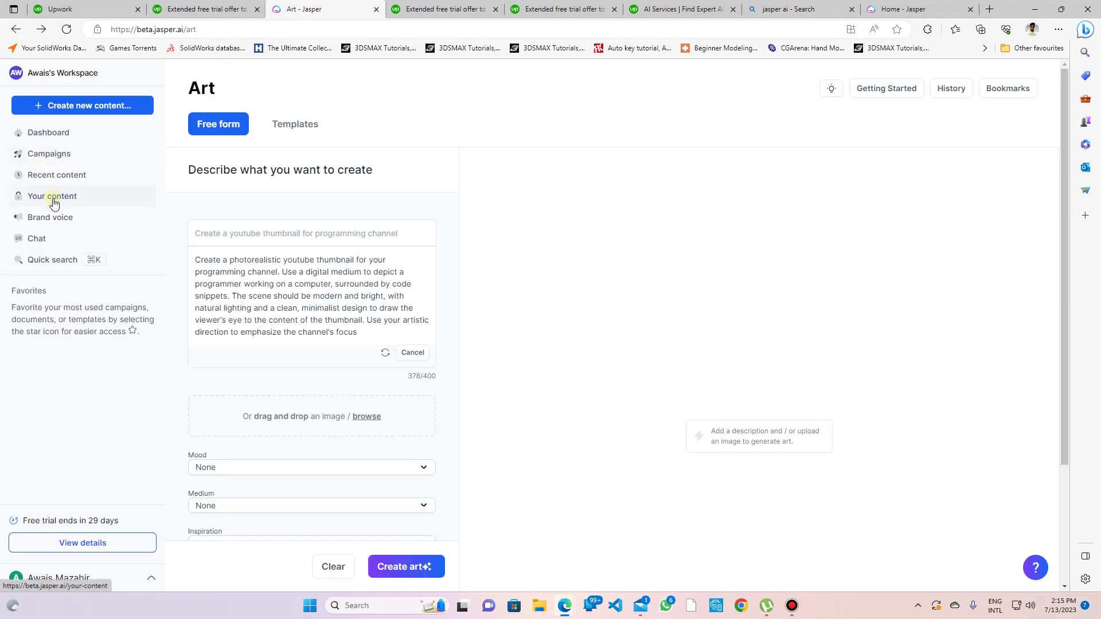
# - Visit Chat, try Quality mode before settling on Speed, then return to the Dashboard
pyautogui.click(47, 241)
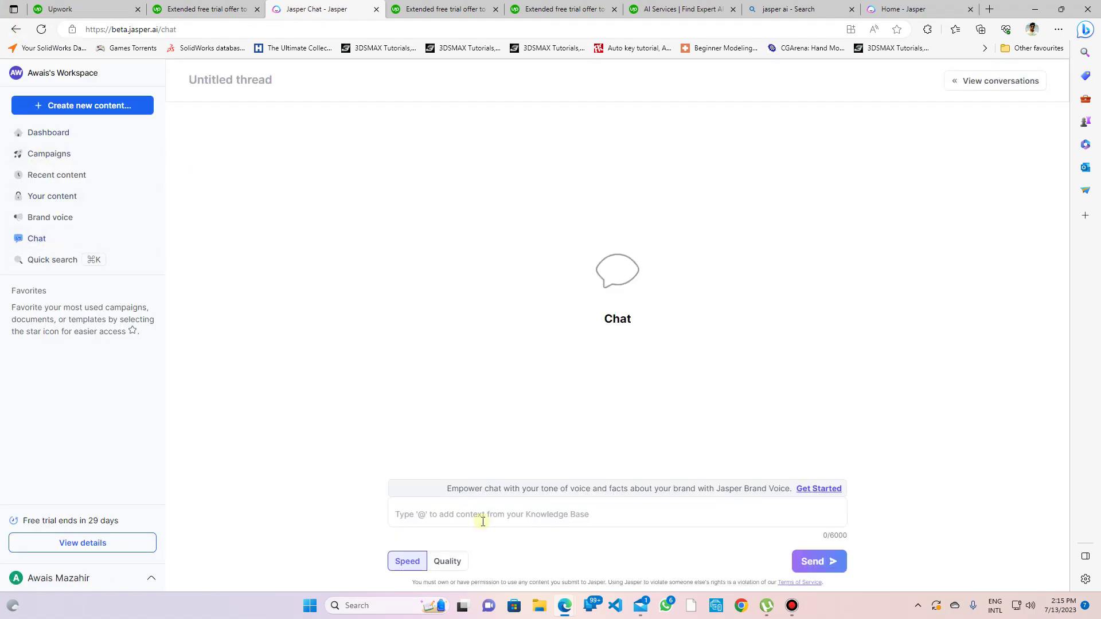
pyautogui.click(404, 560)
pyautogui.click(444, 562)
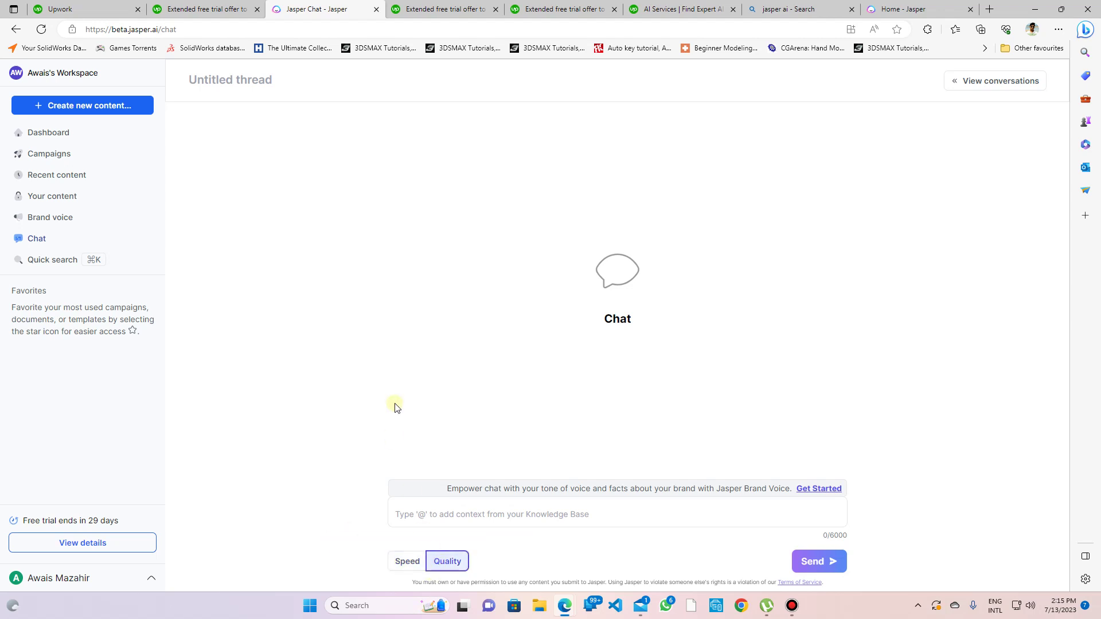
pyautogui.click(402, 564)
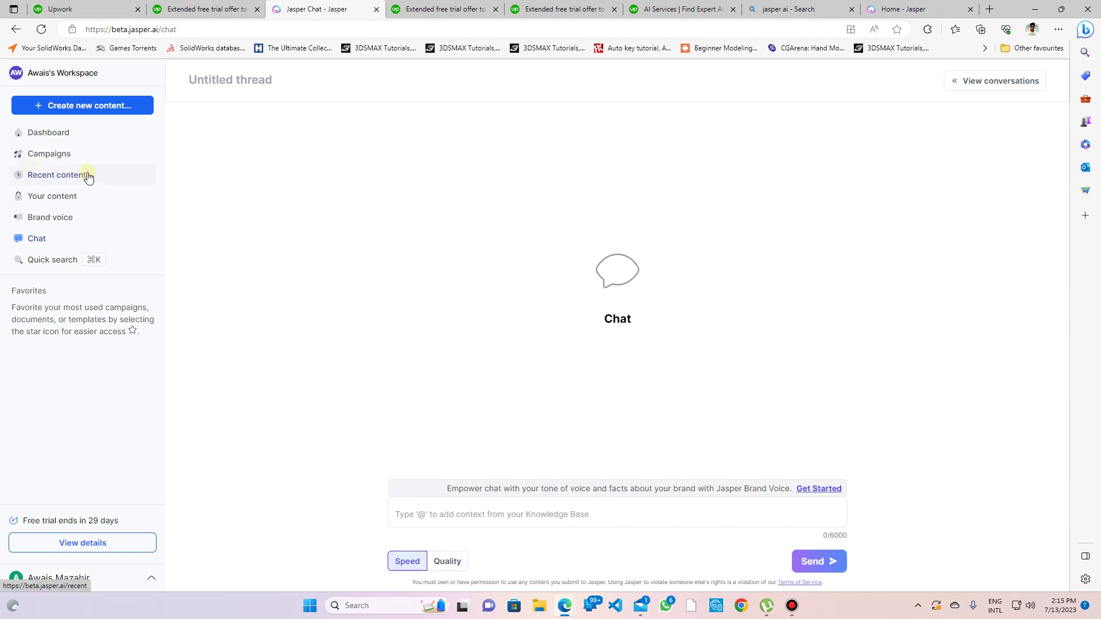
pyautogui.click(74, 132)
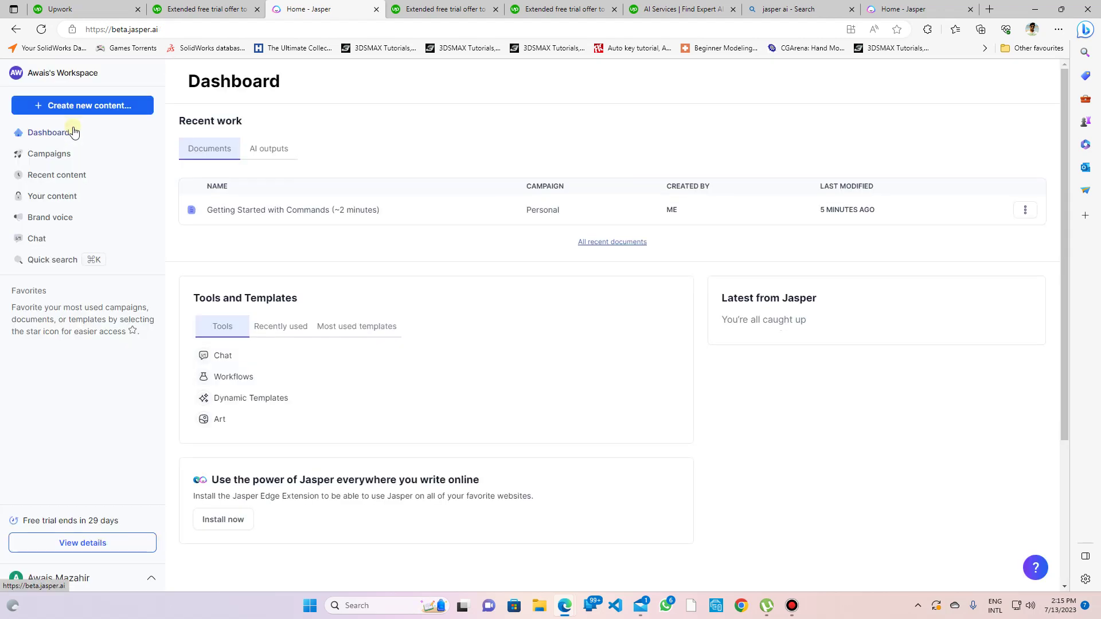
# - Browse the Recent and Most used tool lists, then open the Dynamic Templates page
pyautogui.click(293, 331)
pyautogui.click(346, 324)
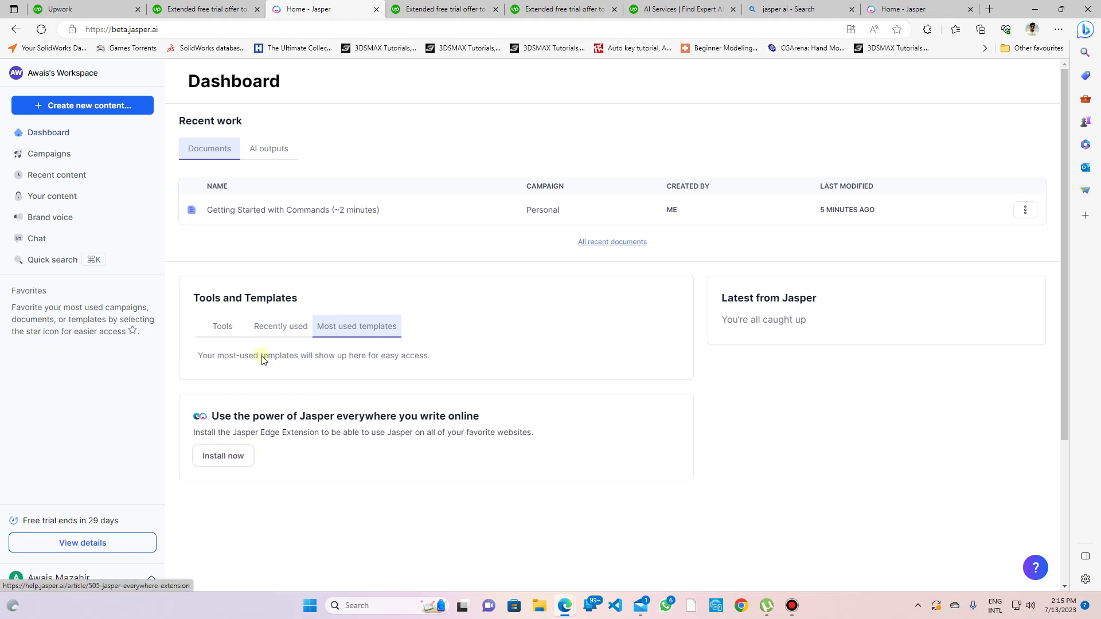
pyautogui.click(221, 324)
pyautogui.scroll(-1, 385, 526)
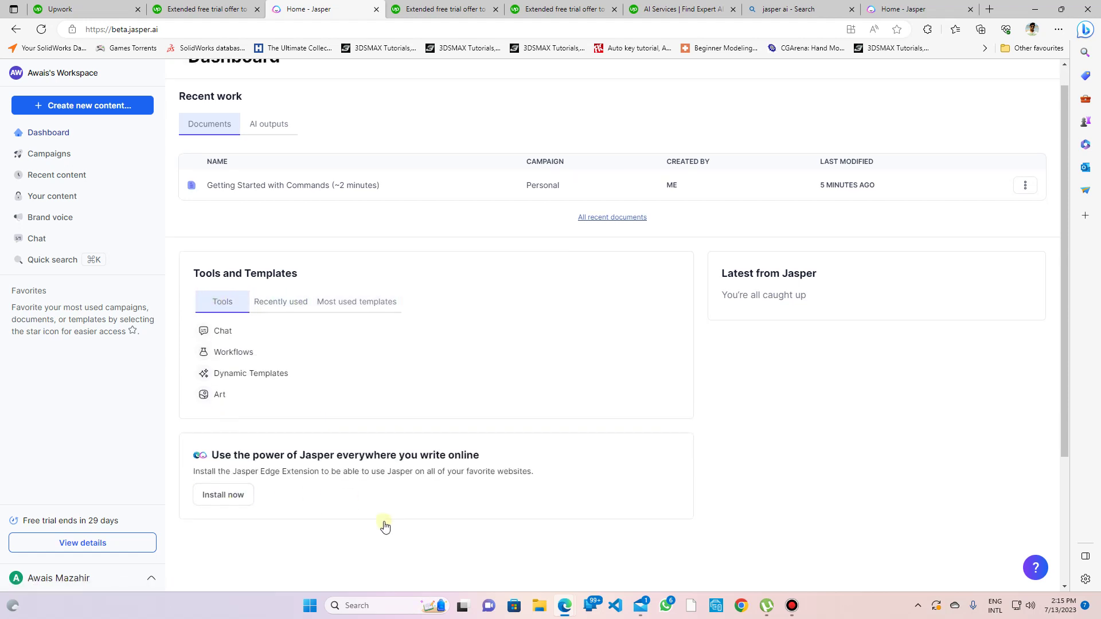
pyautogui.scroll(-3, 384, 527)
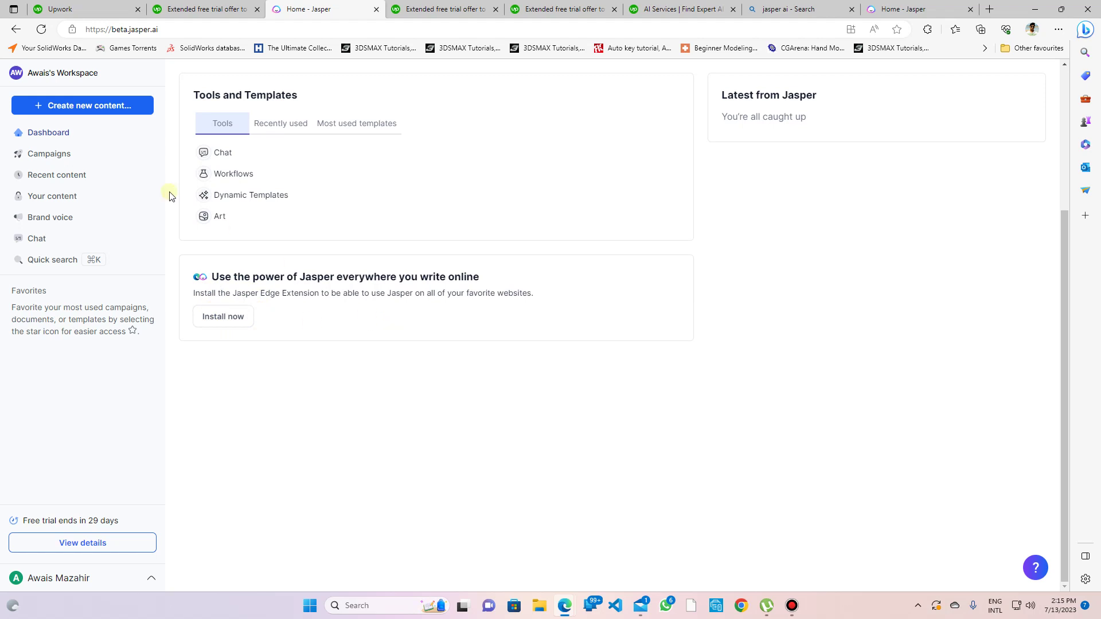
pyautogui.click(264, 197)
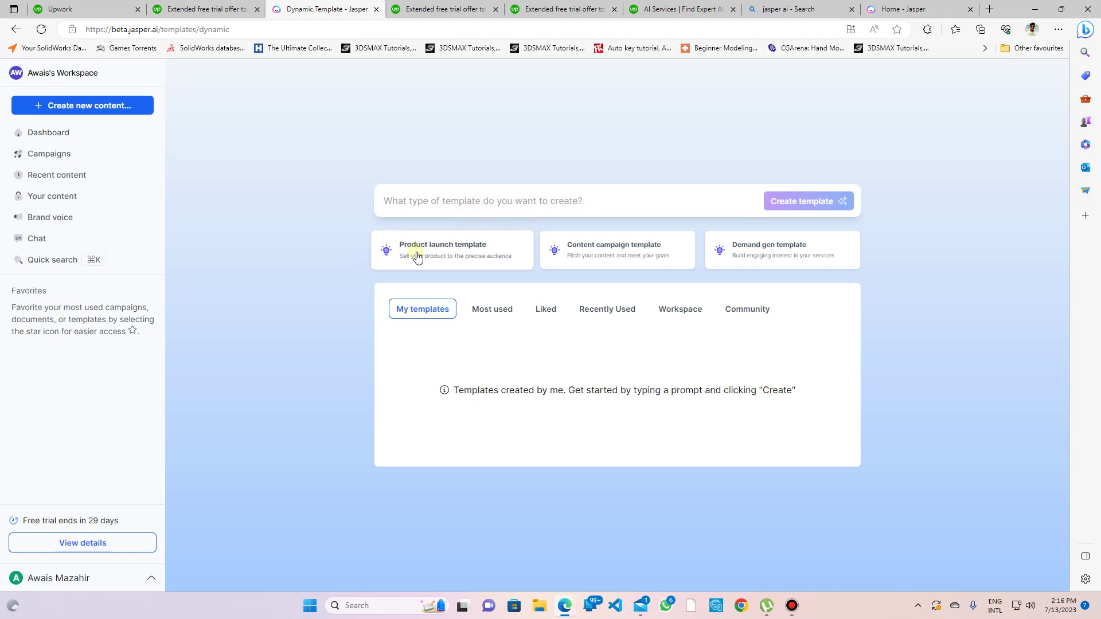
# - Generate a dynamic template from the description 'Create a product launch template'
pyautogui.click(496, 203)
pyautogui.write('Create a pr')
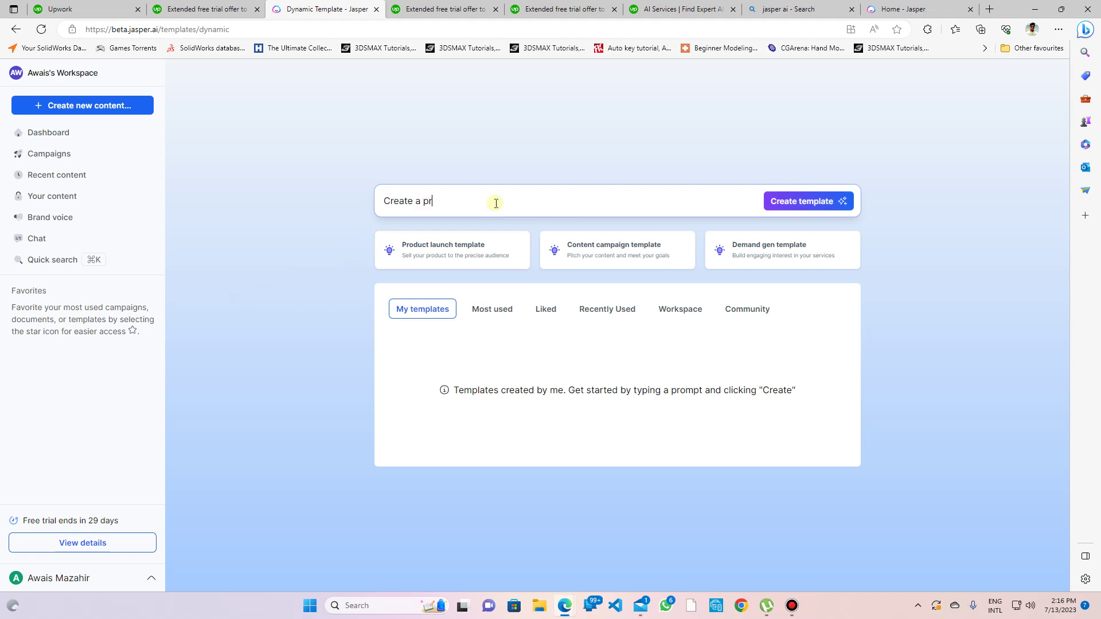
pyautogui.write('oduct launch template')
pyautogui.click(810, 203)
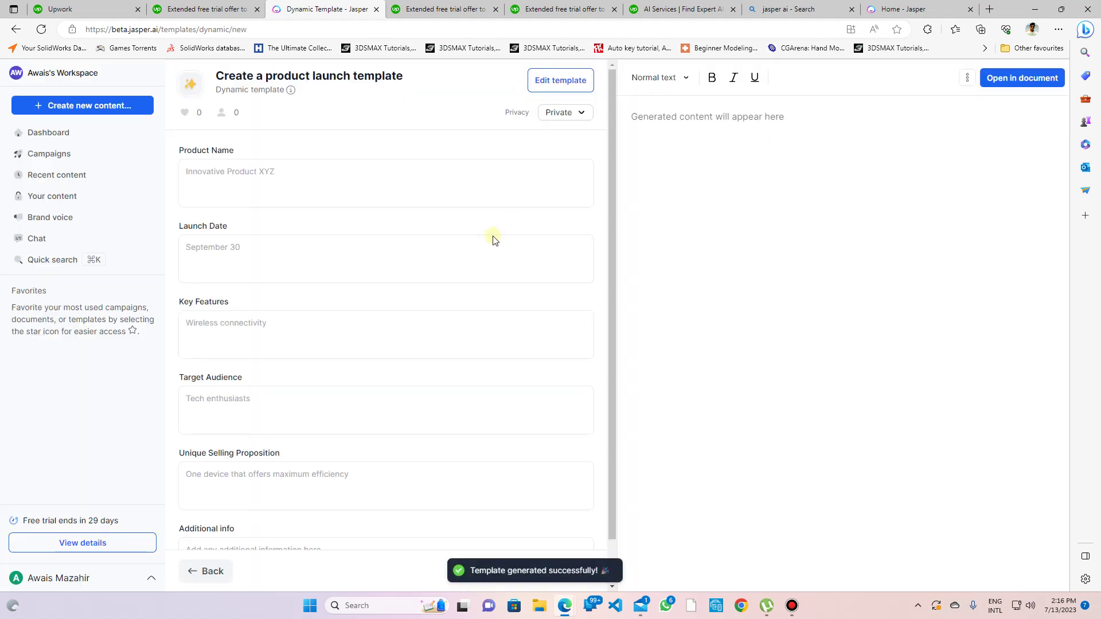
# - Enter 'Code Generals' as the product name and September 30, 2023 as the launch date
pyautogui.scroll(-2, 492, 238)
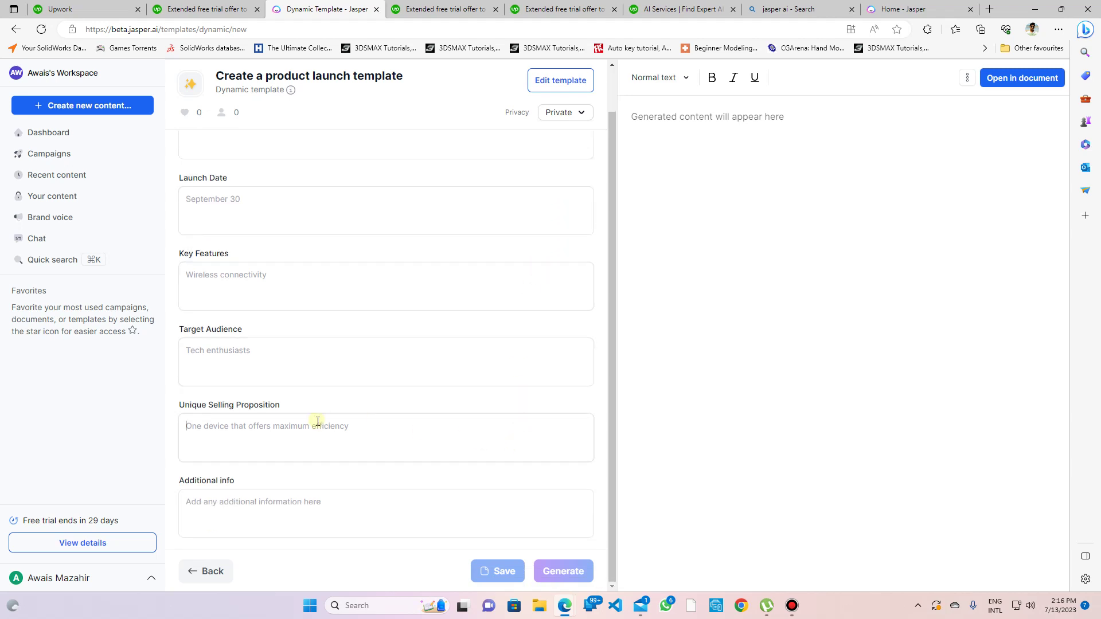
pyautogui.scroll(2, 281, 275)
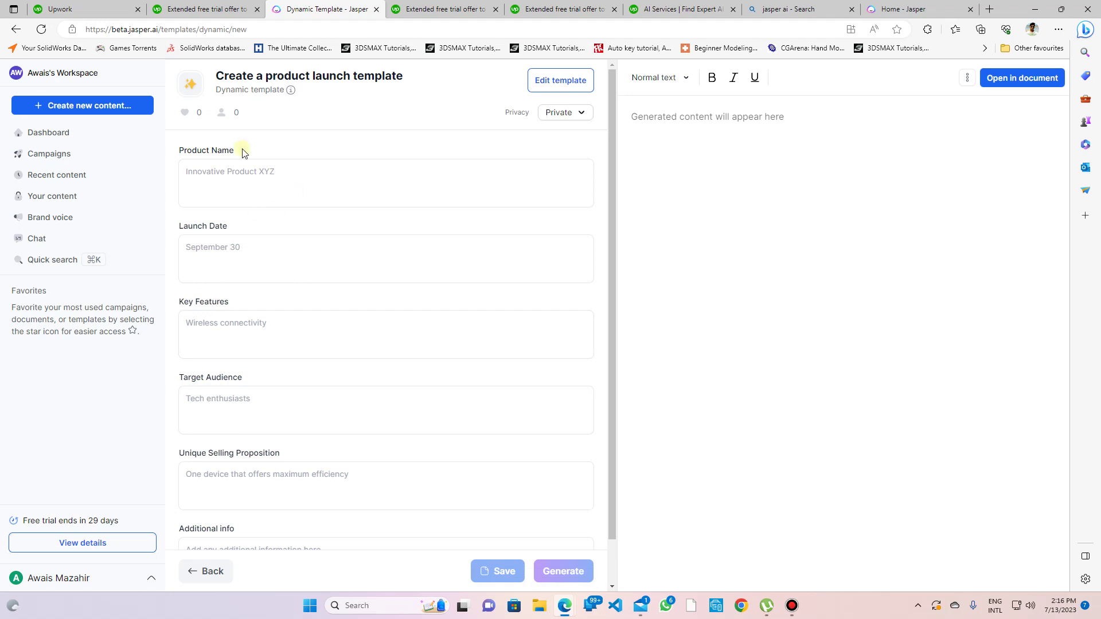
pyautogui.moveTo(179, 150); pyautogui.dragTo(234, 151)
pyautogui.click(193, 248)
pyautogui.scroll(-1, 229, 408)
pyautogui.scroll(1, 235, 367)
pyautogui.click(261, 172)
pyautogui.write('Code Genera')
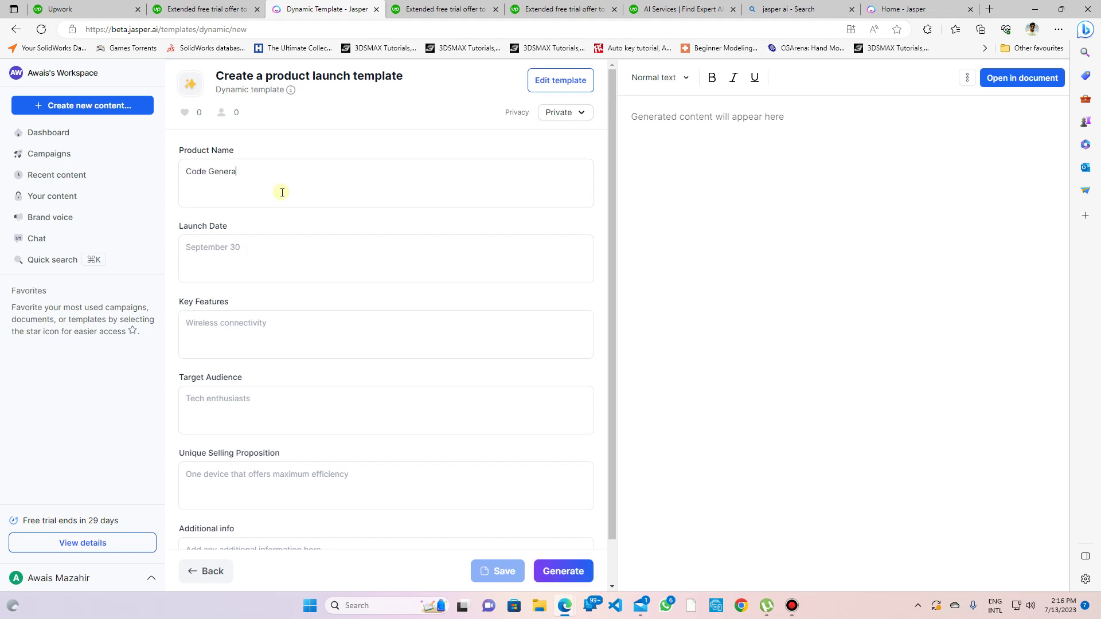
pyautogui.write('ls')
pyautogui.click(219, 261)
pyautogui.write('S')
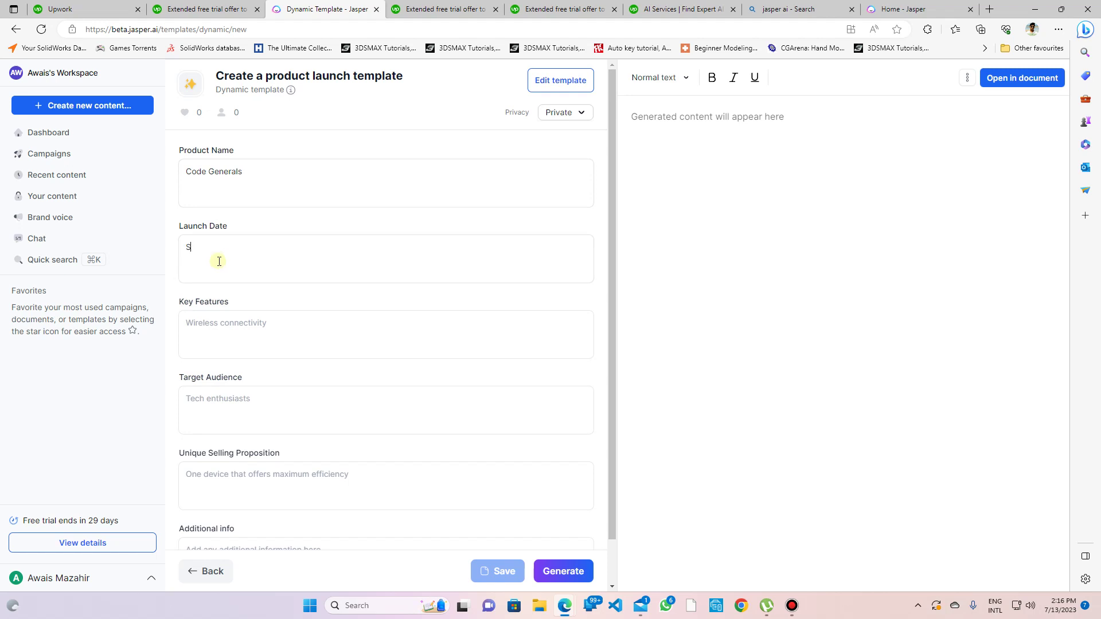
pyautogui.write('eptember 30, 2023')
# - Fill key features starting with AI Code Mentoring, Programming Students audience, and an AI all-in-one selling proposition
pyautogui.click(260, 322)
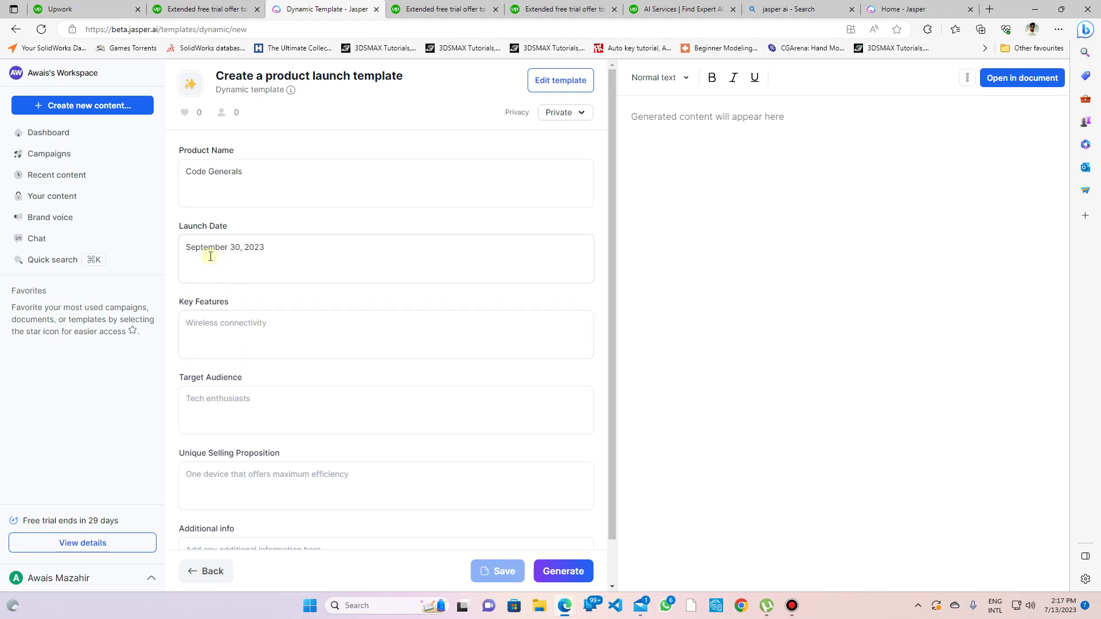
pyautogui.write('AI Code Mentoring, Coede')
pyautogui.press('BackSpace')
pyautogui.press('BackSpace')
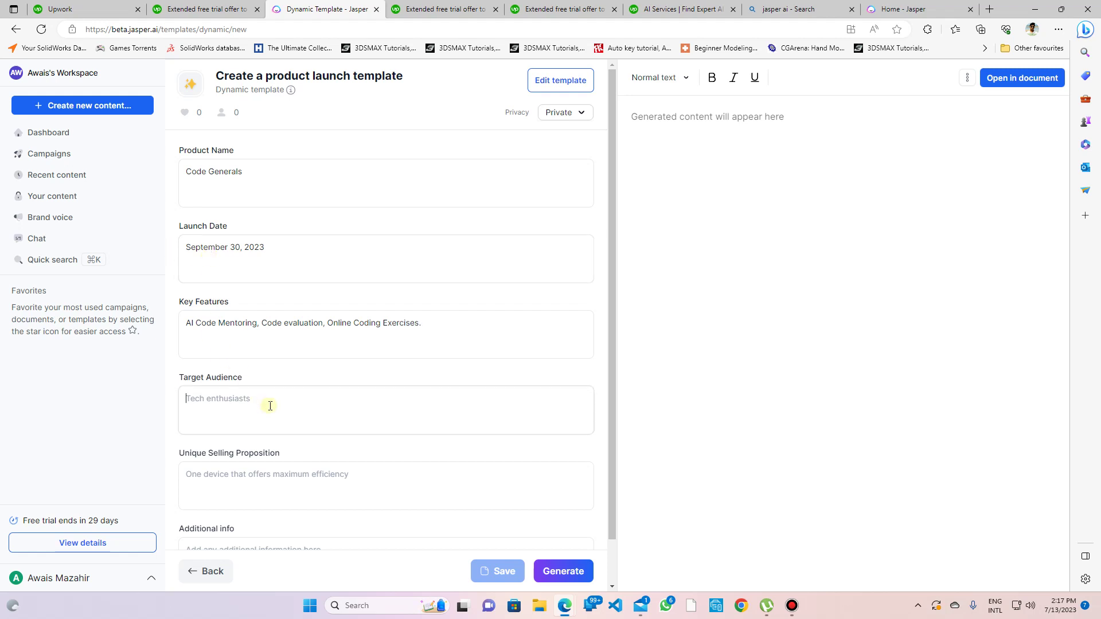
pyautogui.click(333, 397)
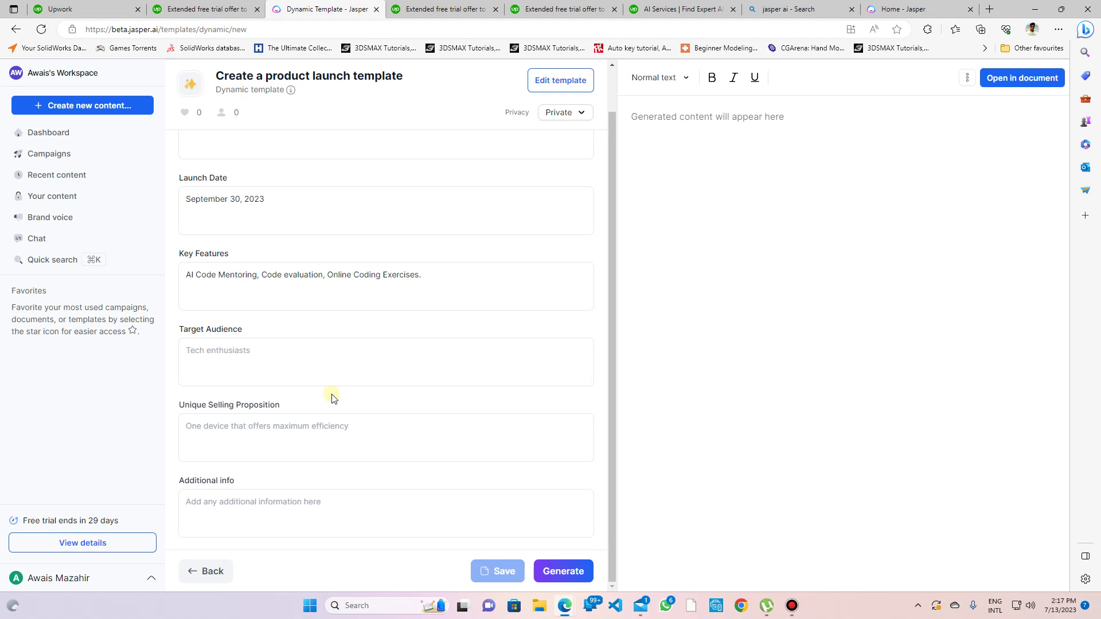
pyautogui.write('Programming Students')
pyautogui.click(298, 434)
pyautogui.write('AI')
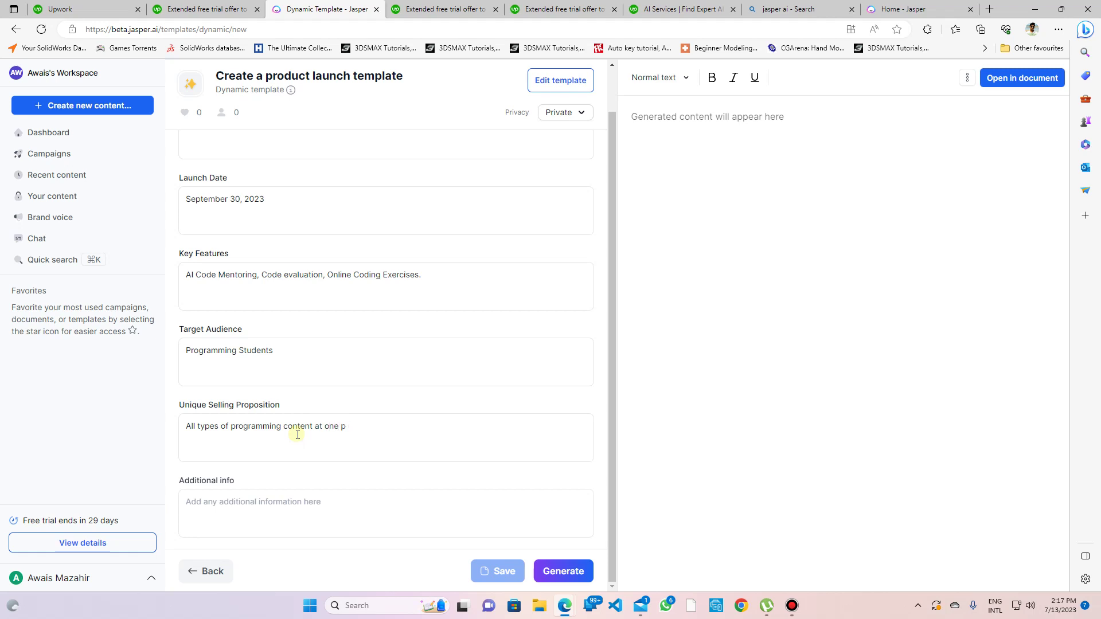
# - Generate the Code Generals product launch plan and open the result in a new document
pyautogui.write('e')
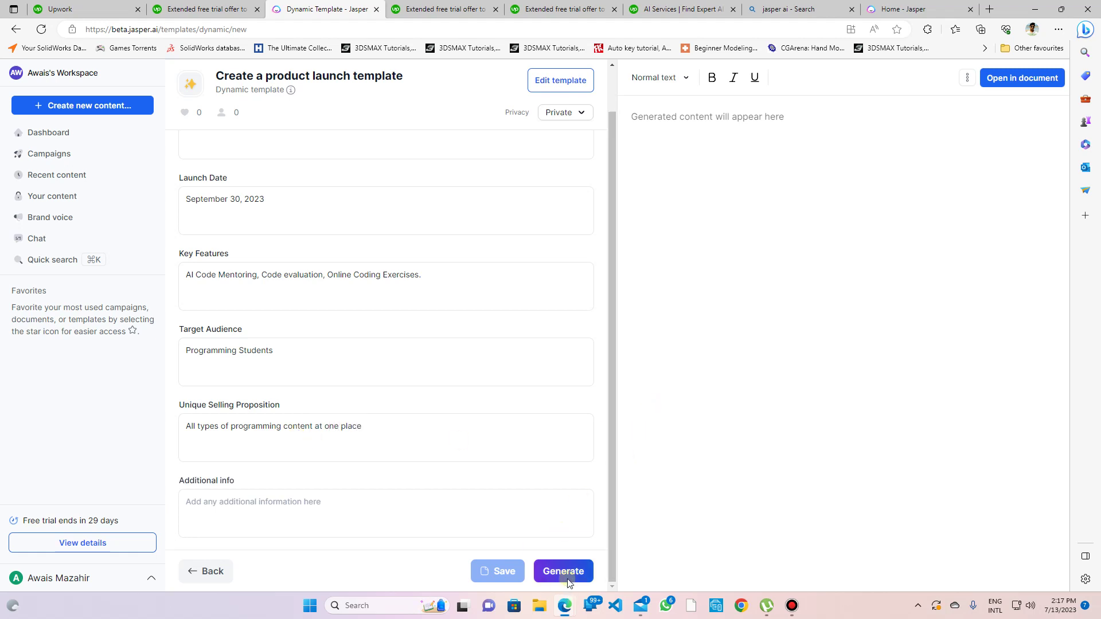
pyautogui.click(565, 572)
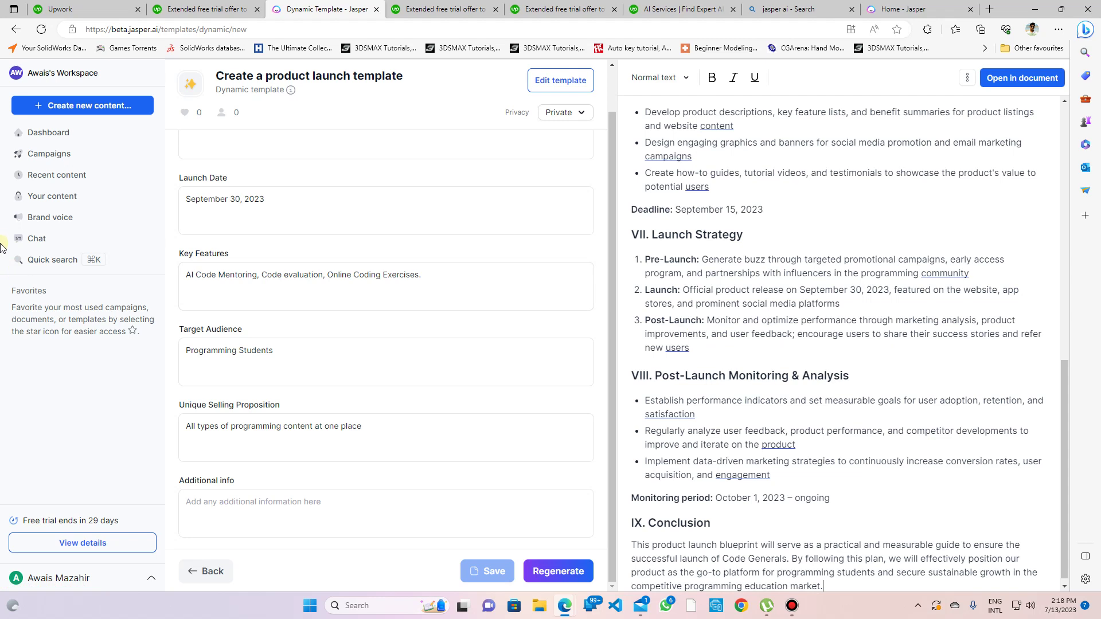
pyautogui.scroll(-1, 933, 136)
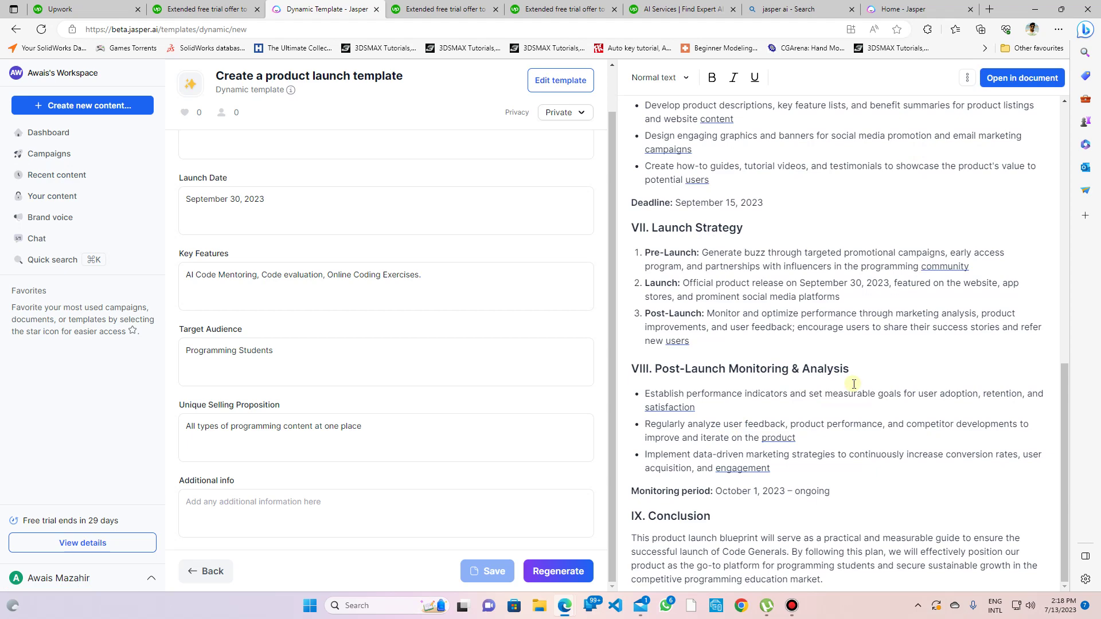
pyautogui.click(1009, 79)
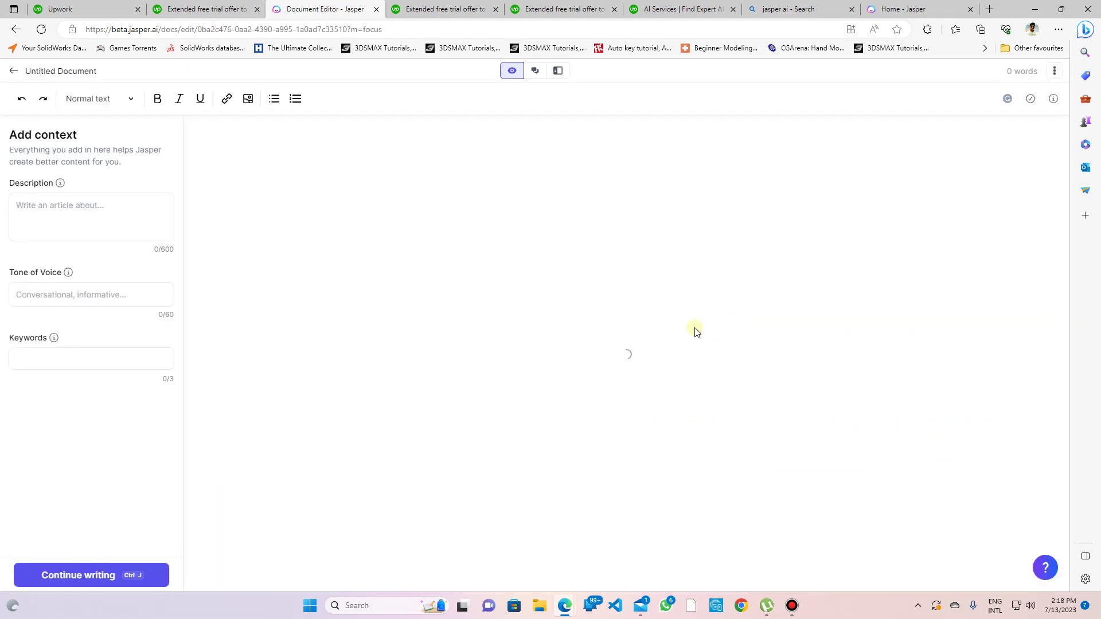
# - Read through the 407-word Product Launch Plan document, then go back to the Jasper Dashboard
pyautogui.scroll(6, 489, 243)
pyautogui.scroll(10, 490, 243)
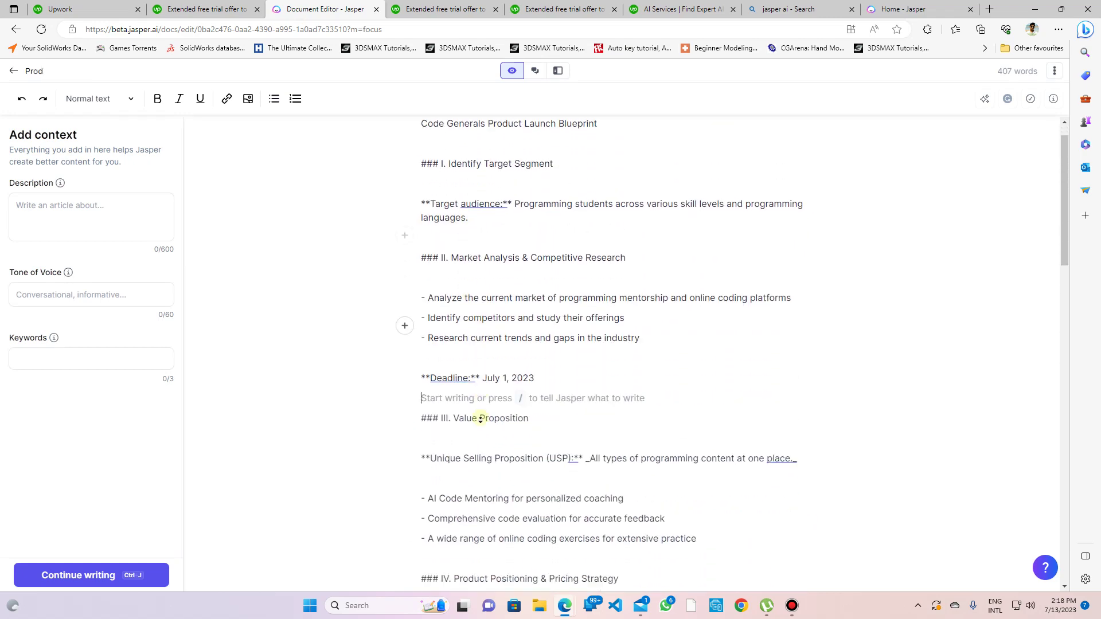
pyautogui.scroll(-15, 467, 415)
pyautogui.scroll(14, 456, 335)
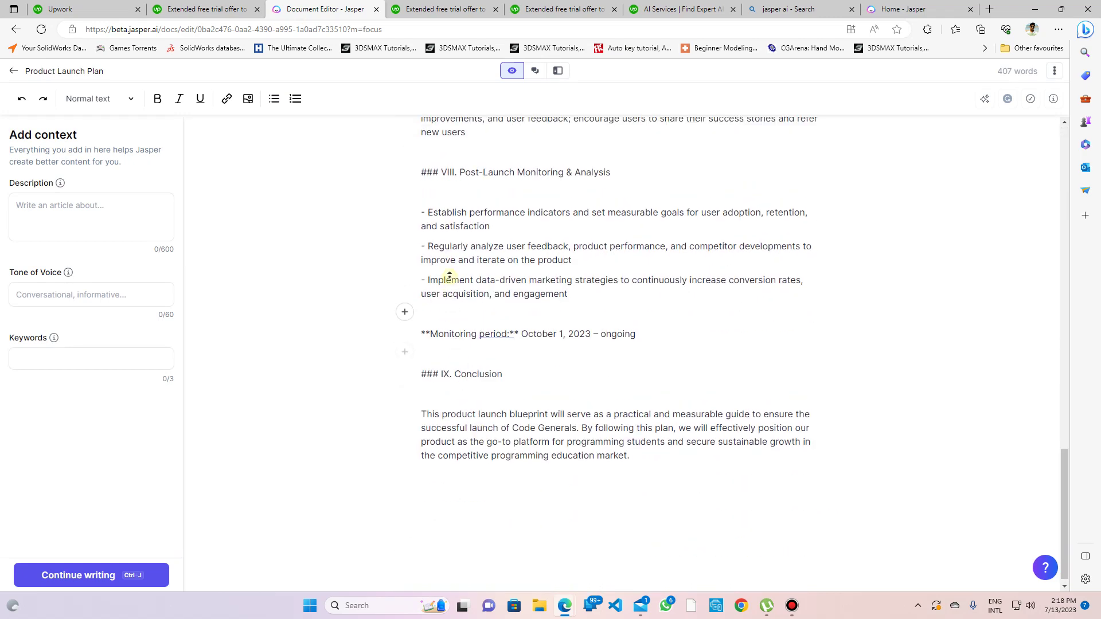
pyautogui.scroll(2, 433, 170)
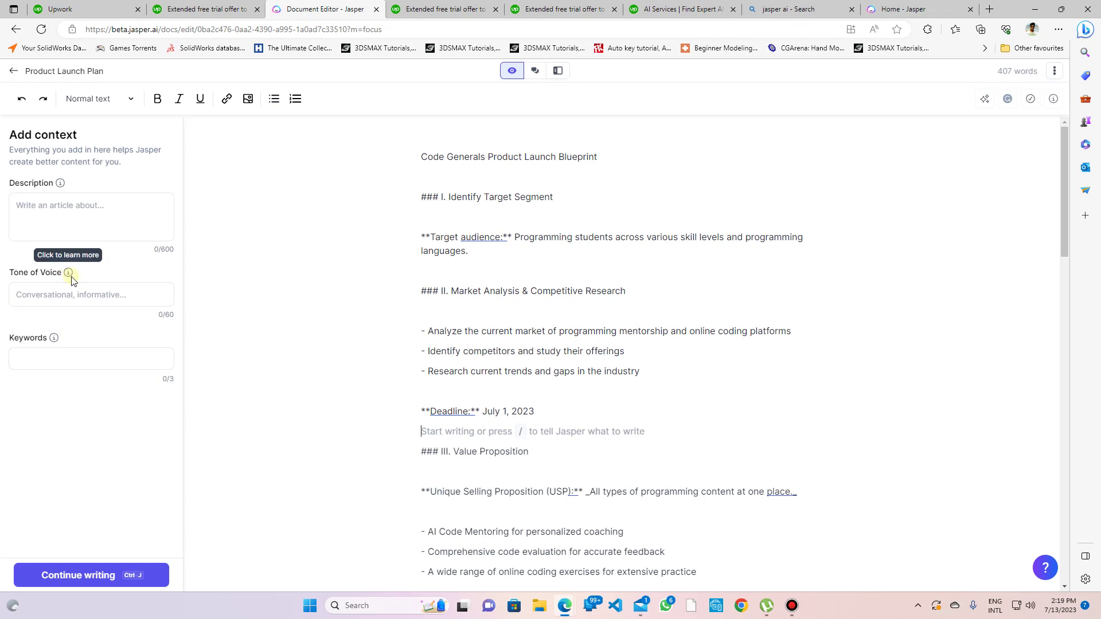
pyautogui.click(61, 294)
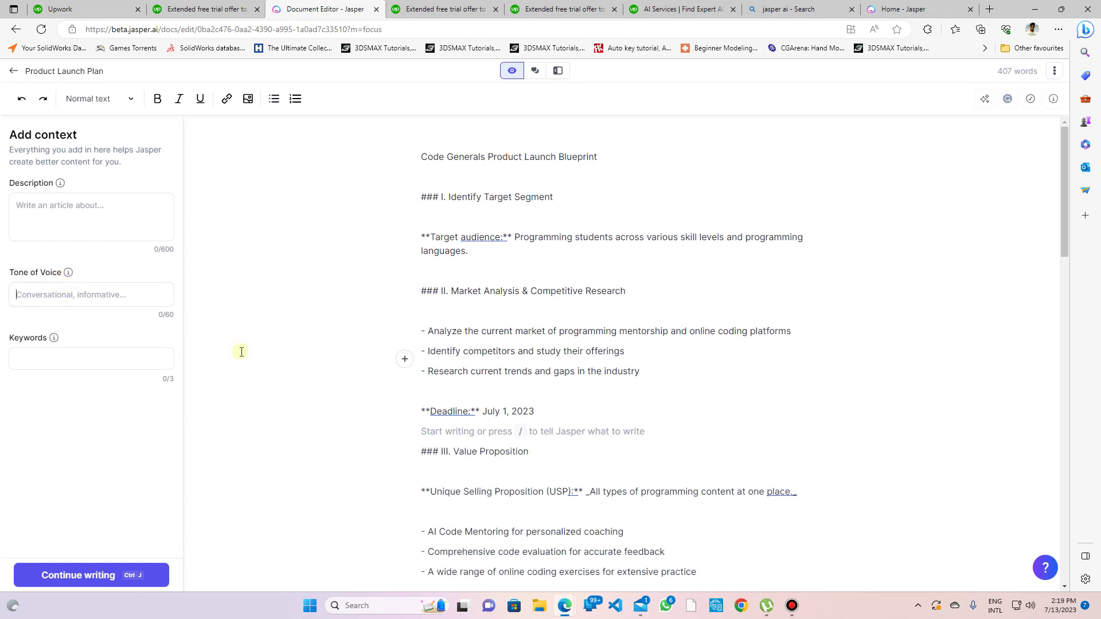
pyautogui.moveTo(8, 276); pyautogui.dragTo(94, 279)
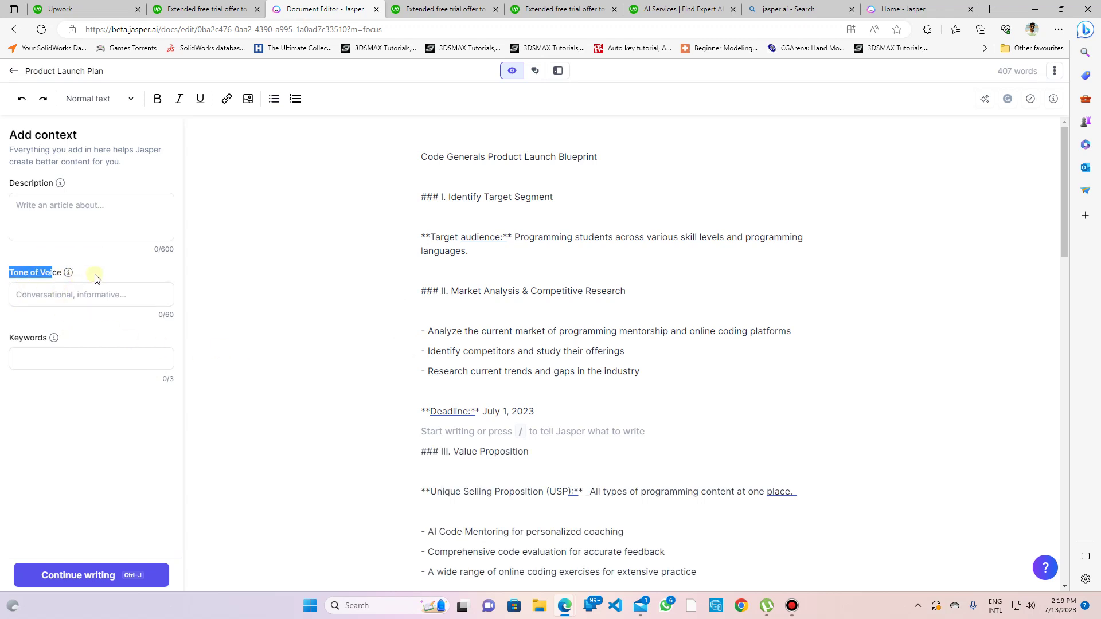
pyautogui.click(78, 299)
pyautogui.click(284, 294)
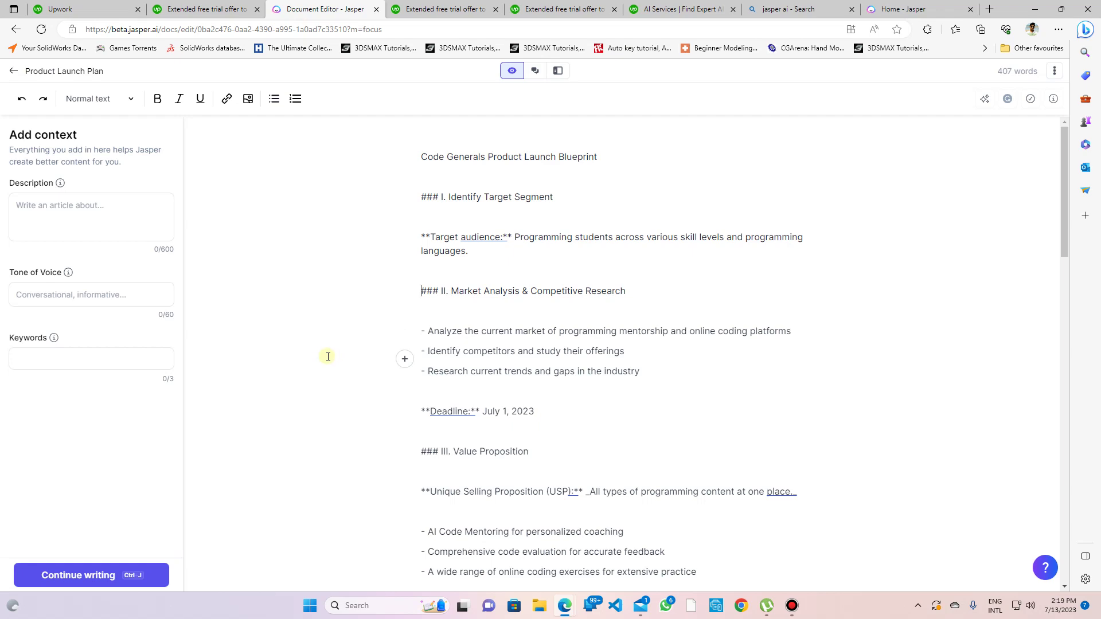
pyautogui.scroll(-20, 327, 357)
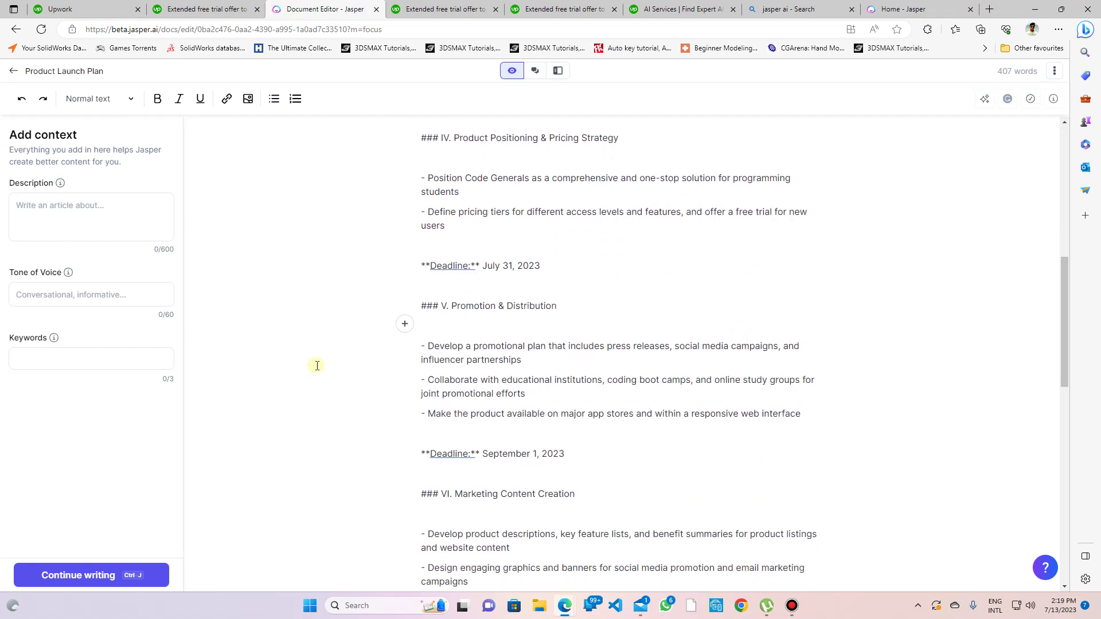
pyautogui.click(17, 29)
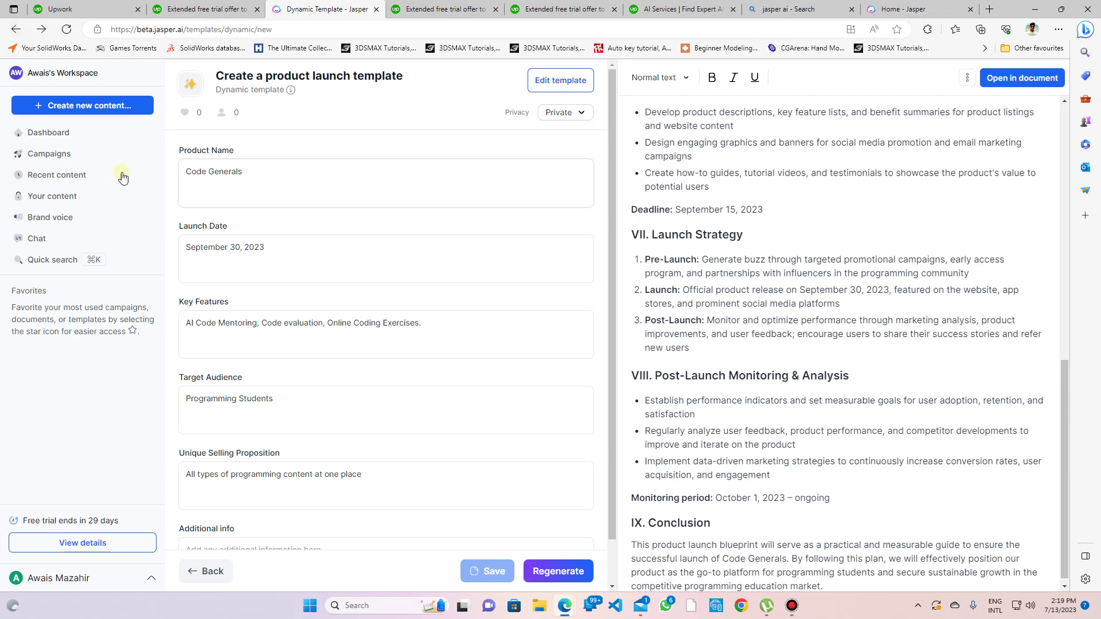
pyautogui.click(62, 142)
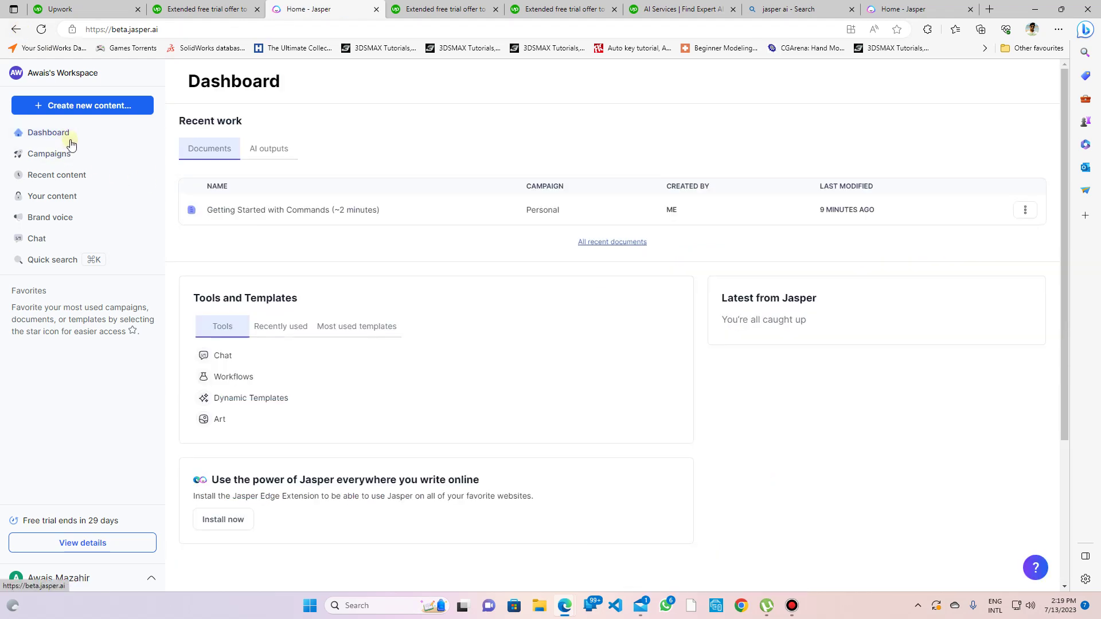